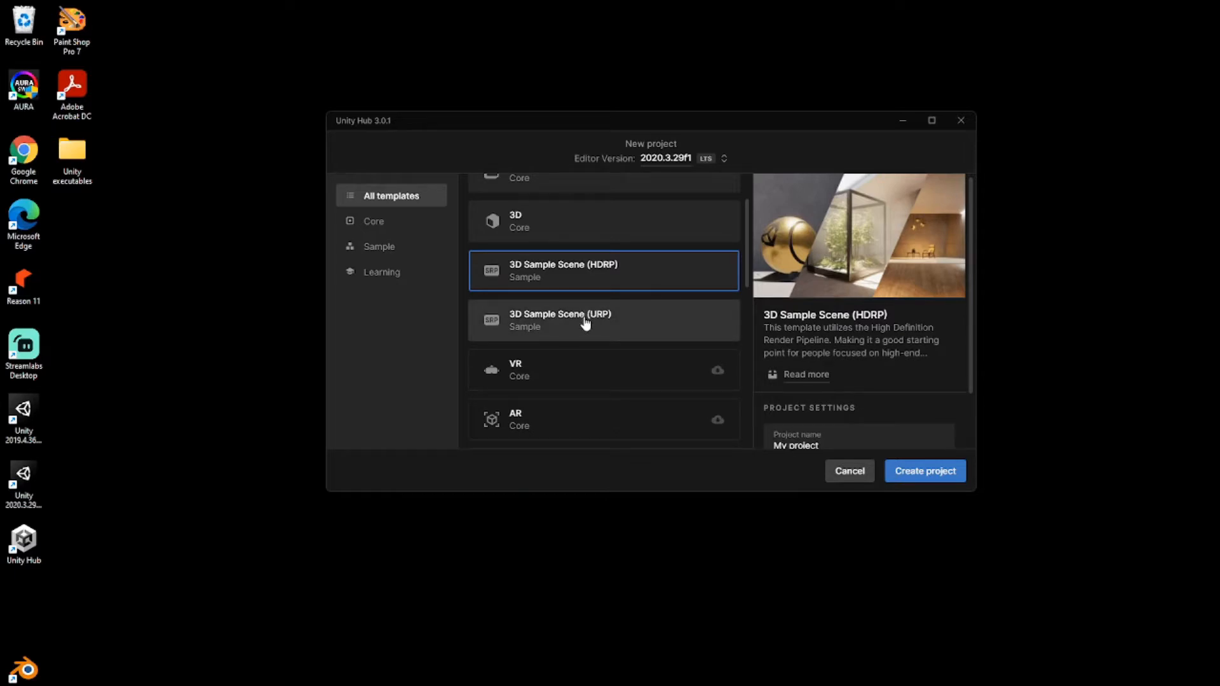
Step: Cancel the new project setup and close the Unity Hub window
click(852, 471)
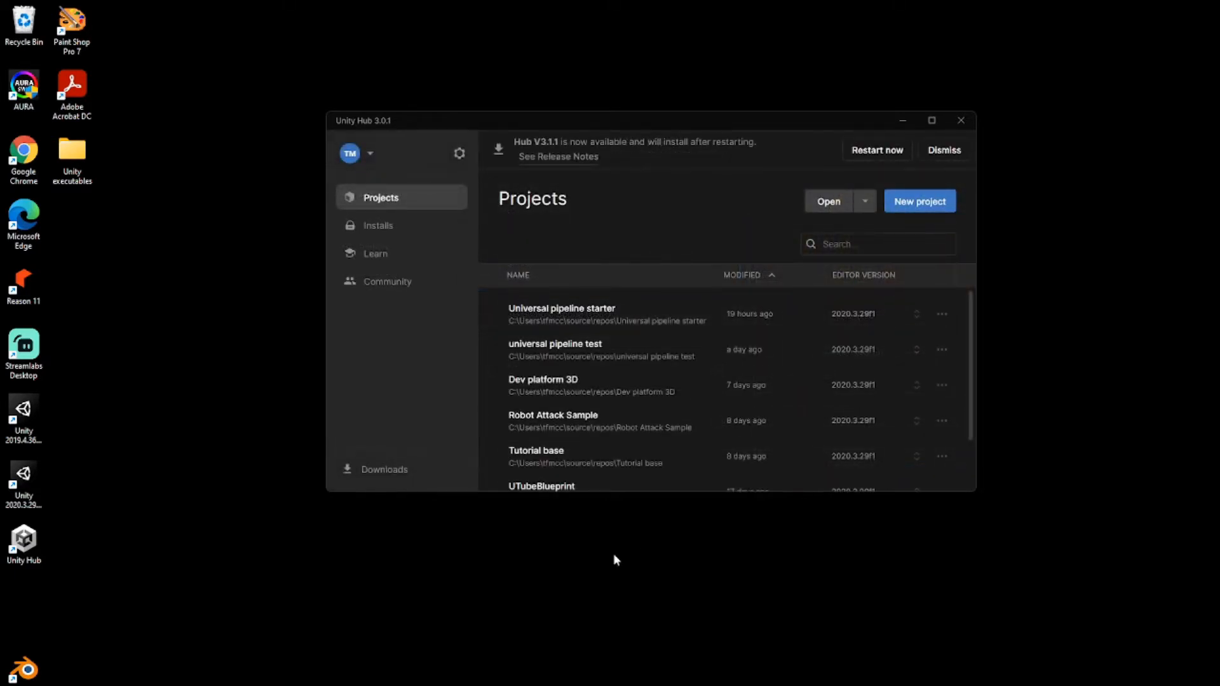
click(957, 122)
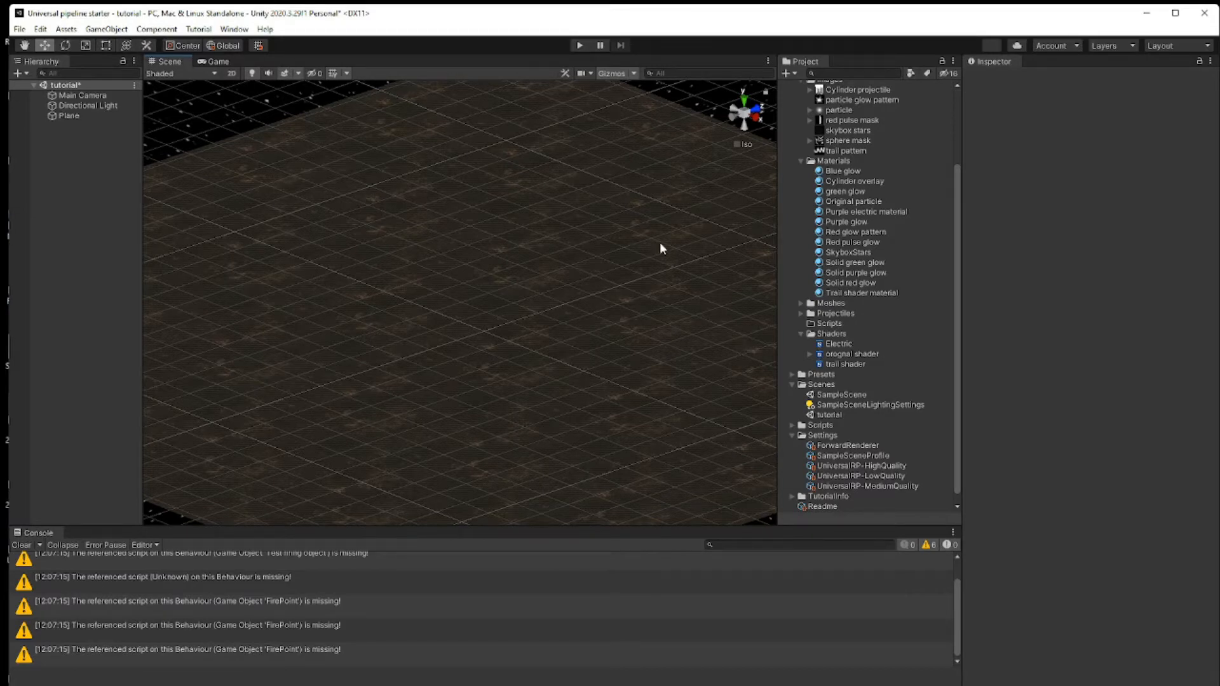
Step: Add a 3D Cube object to the tutorial scene above the plane
drag(954, 244, 958, 159)
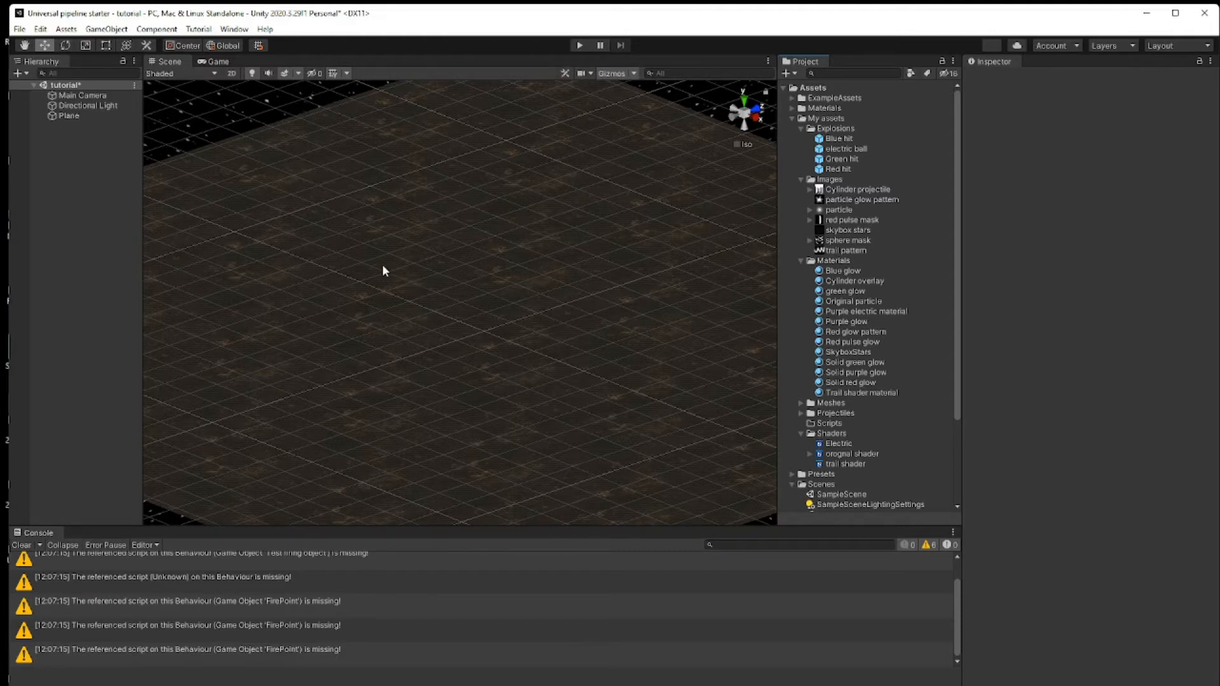
right_click(74, 145)
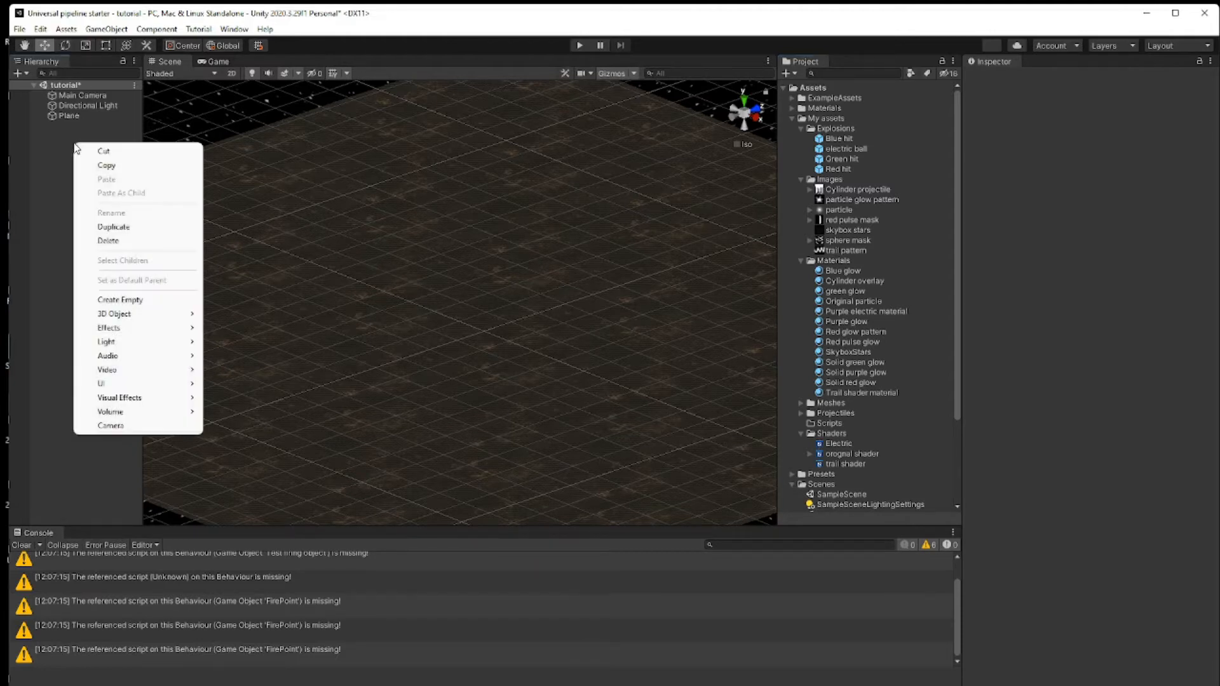
mouse_move(145, 318)
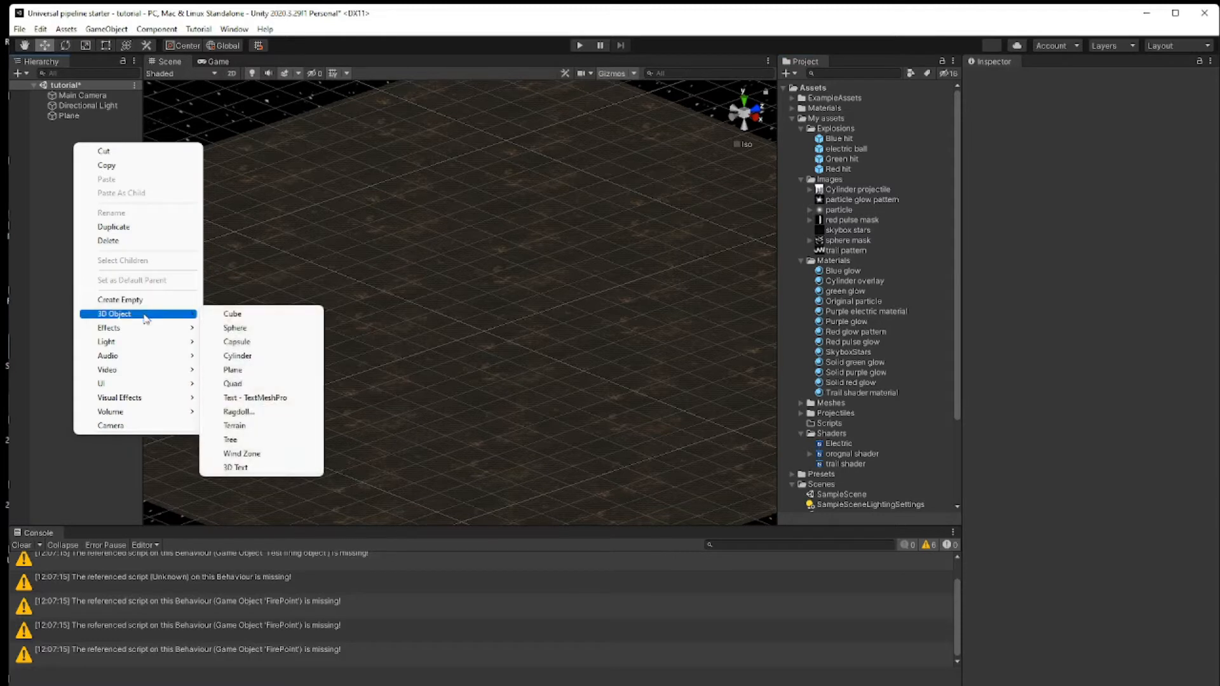
click(254, 316)
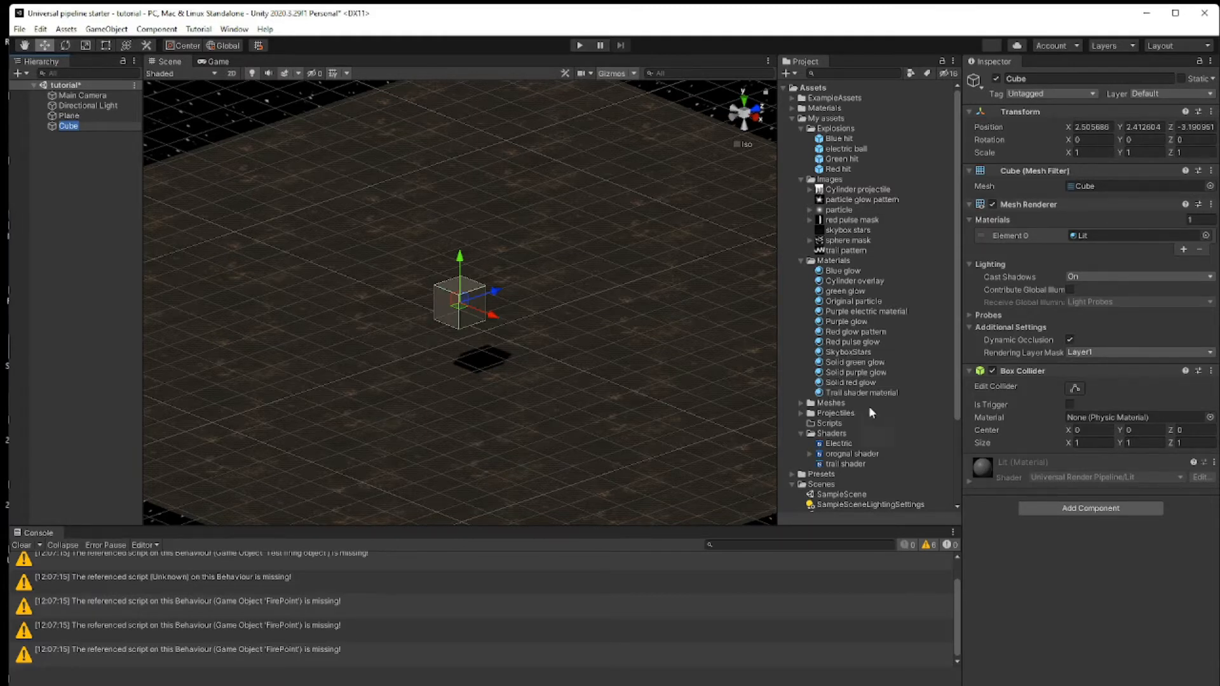
Step: Apply the Solid red glow material to the cube and check the material's emission and base map colours
click(851, 384)
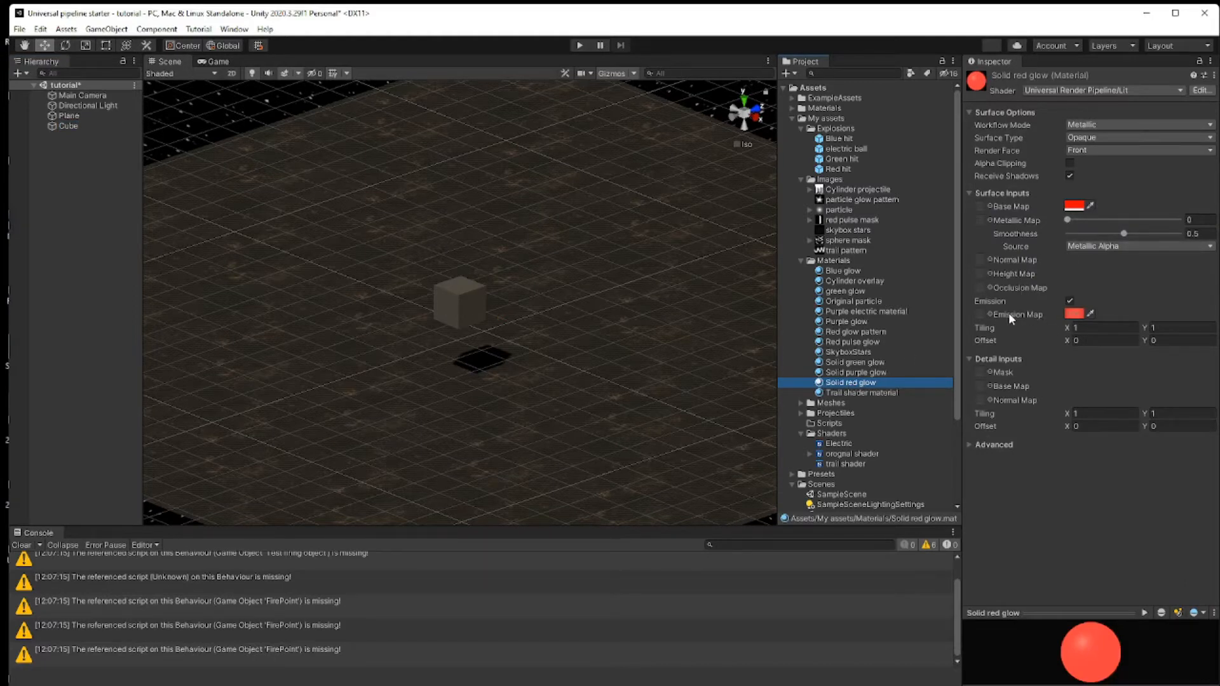
click(1072, 315)
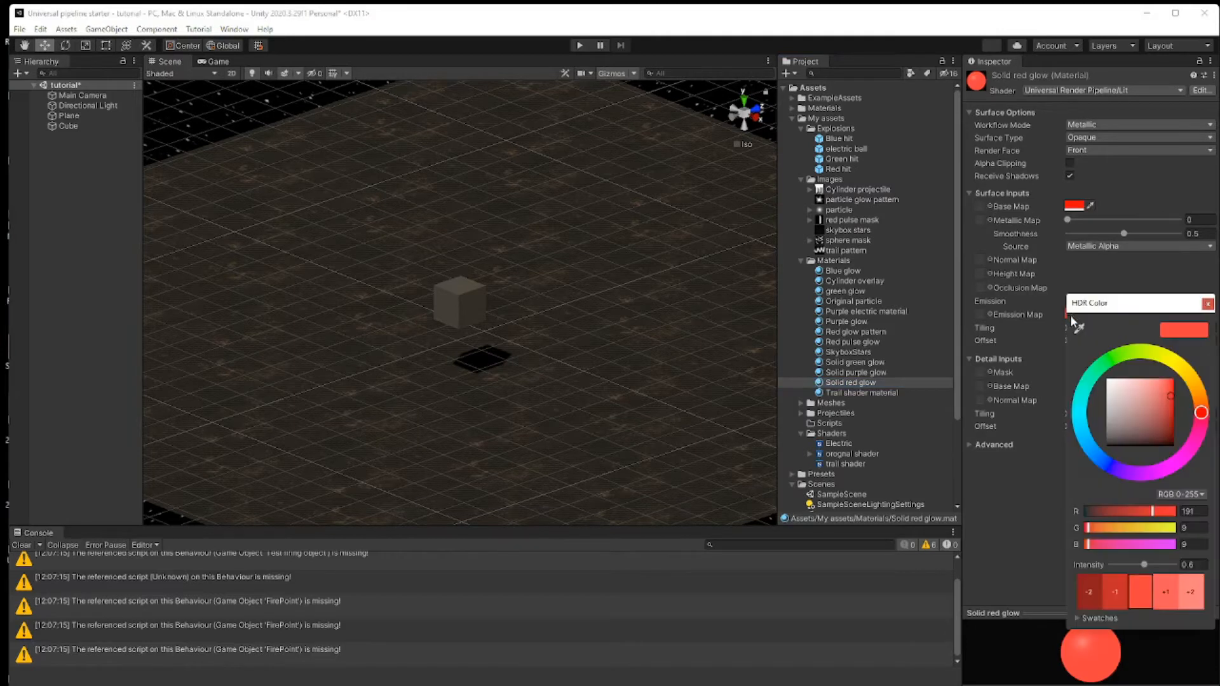
drag(1150, 310, 1145, 231)
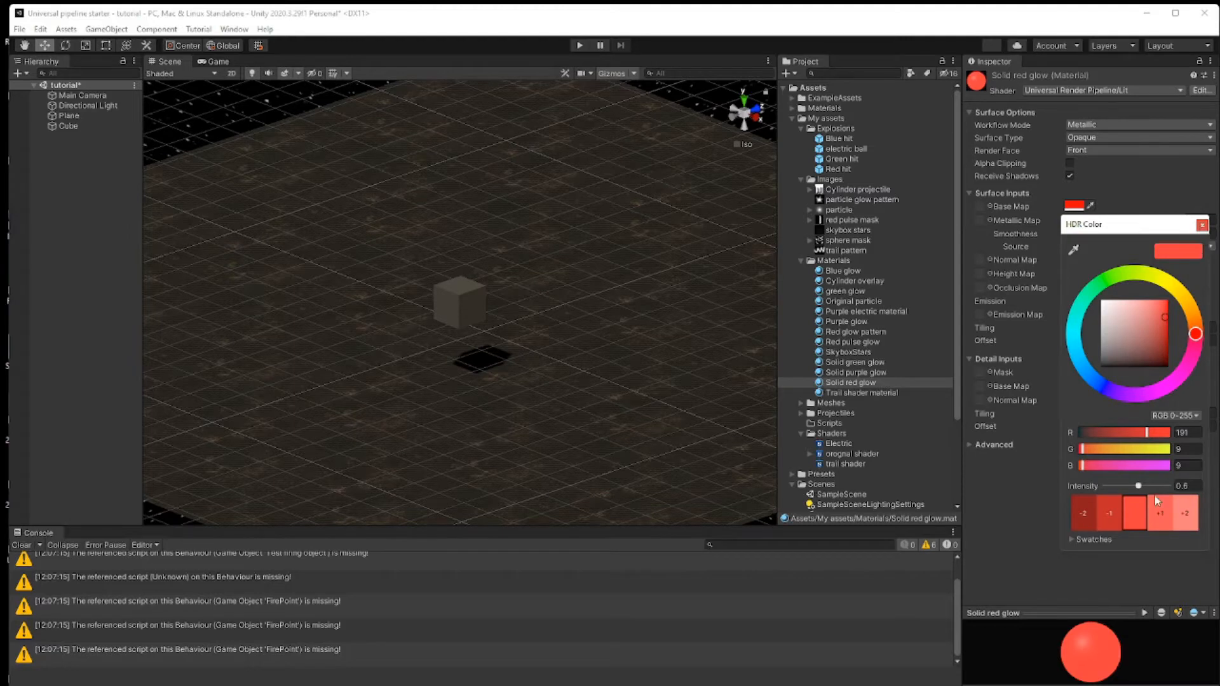
click(1201, 226)
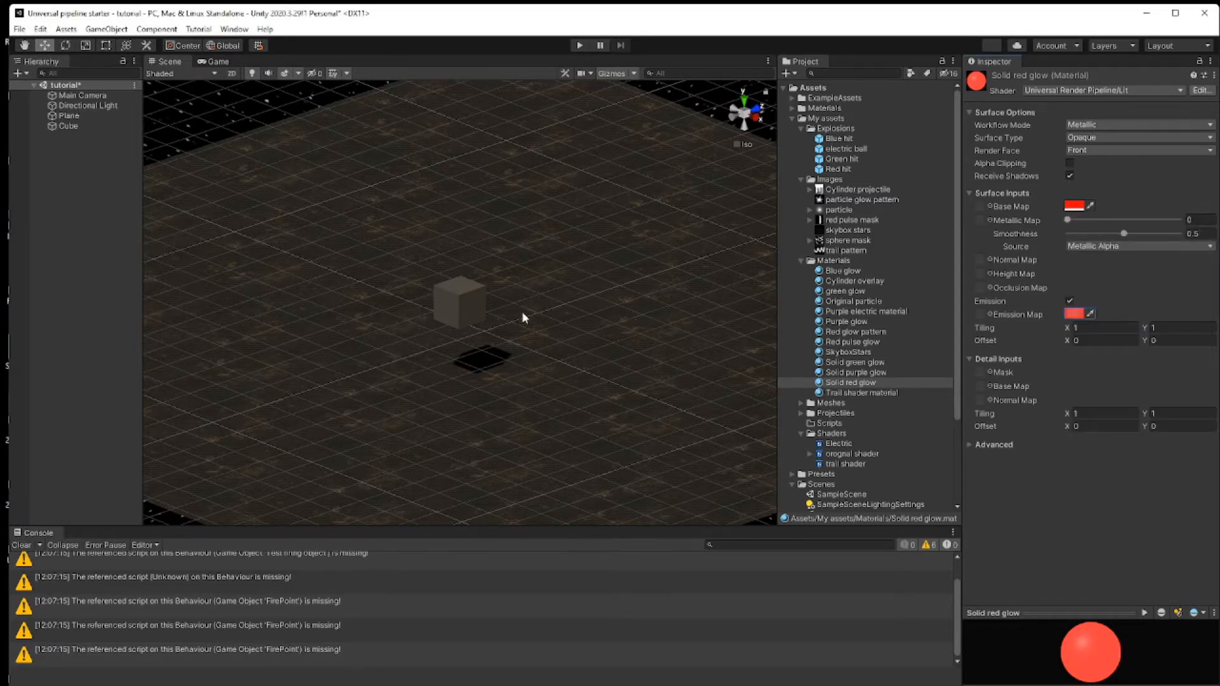
drag(858, 383, 467, 306)
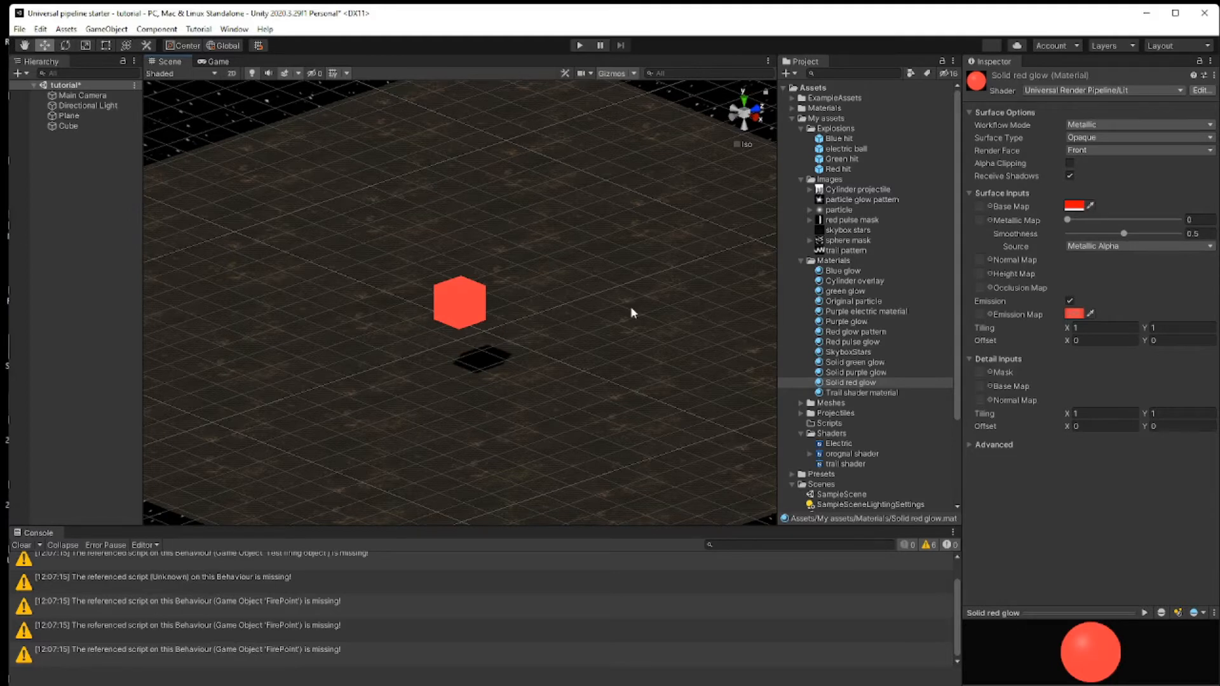
click(1074, 207)
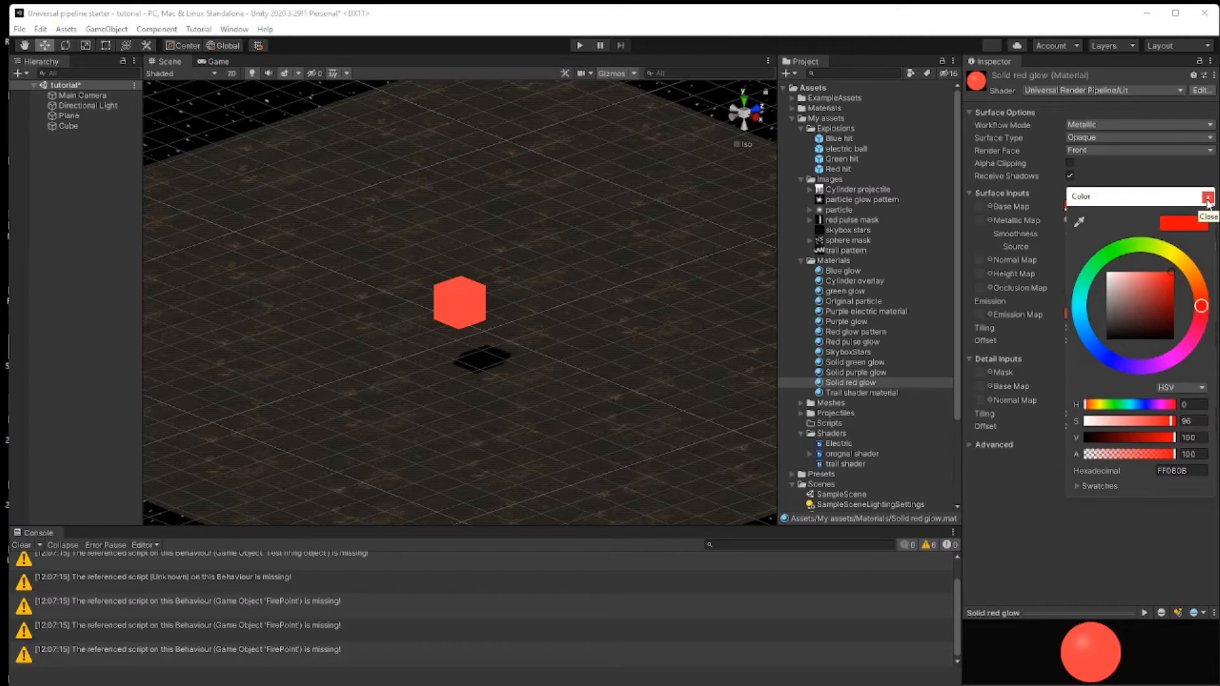
click(1207, 198)
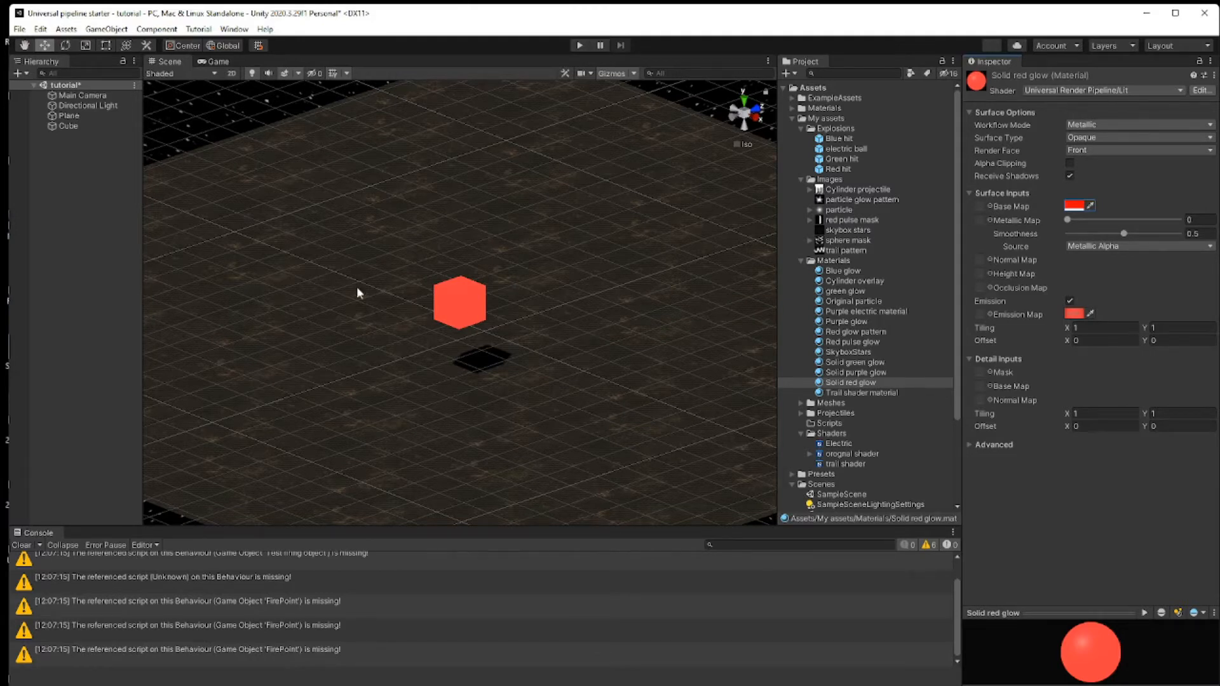
Step: Add a Global Volume object to the tutorial scene
right_click(86, 164)
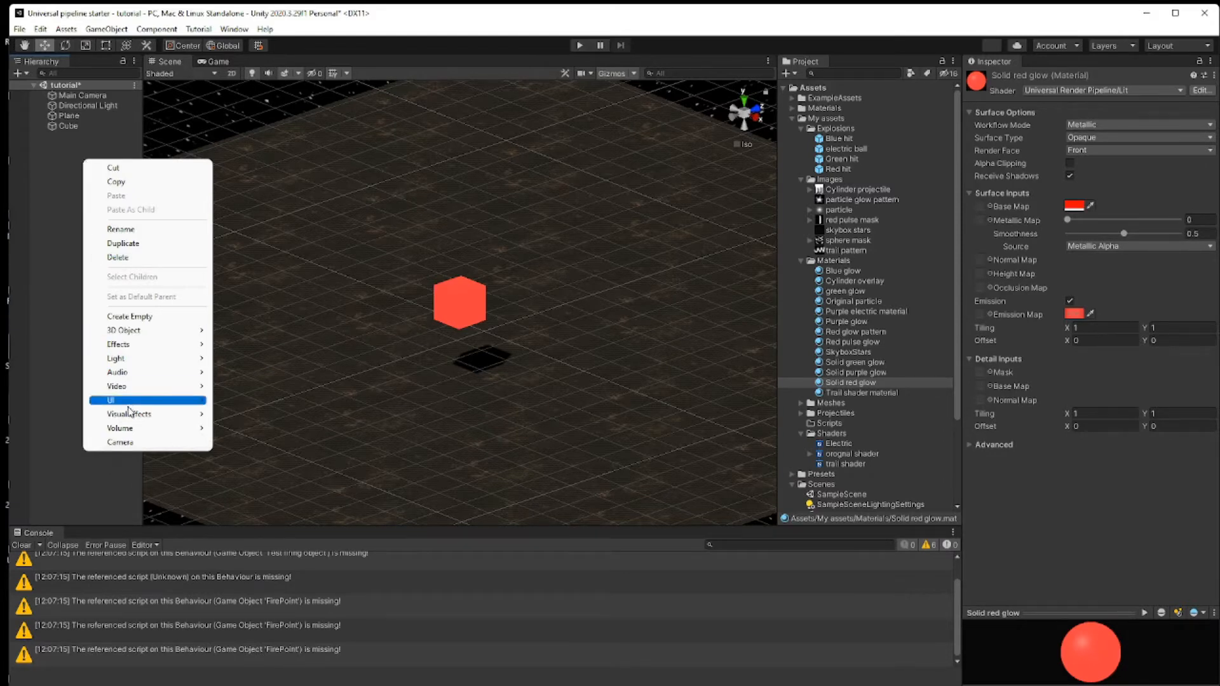
mouse_move(149, 432)
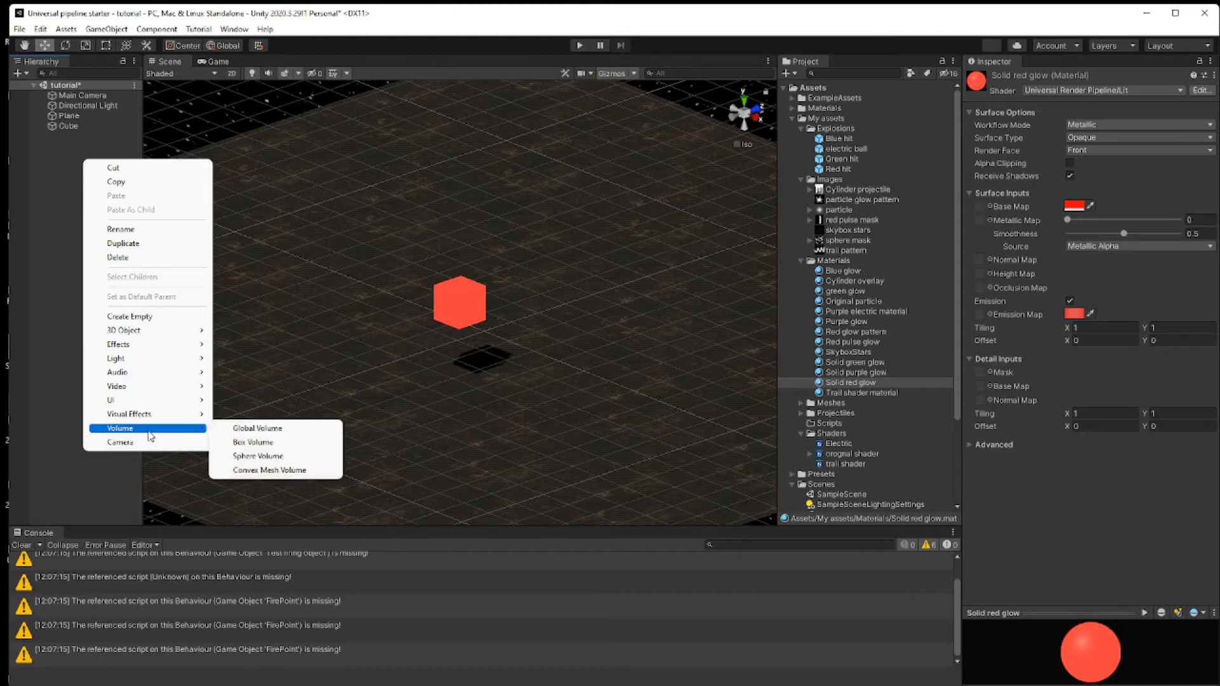
click(266, 429)
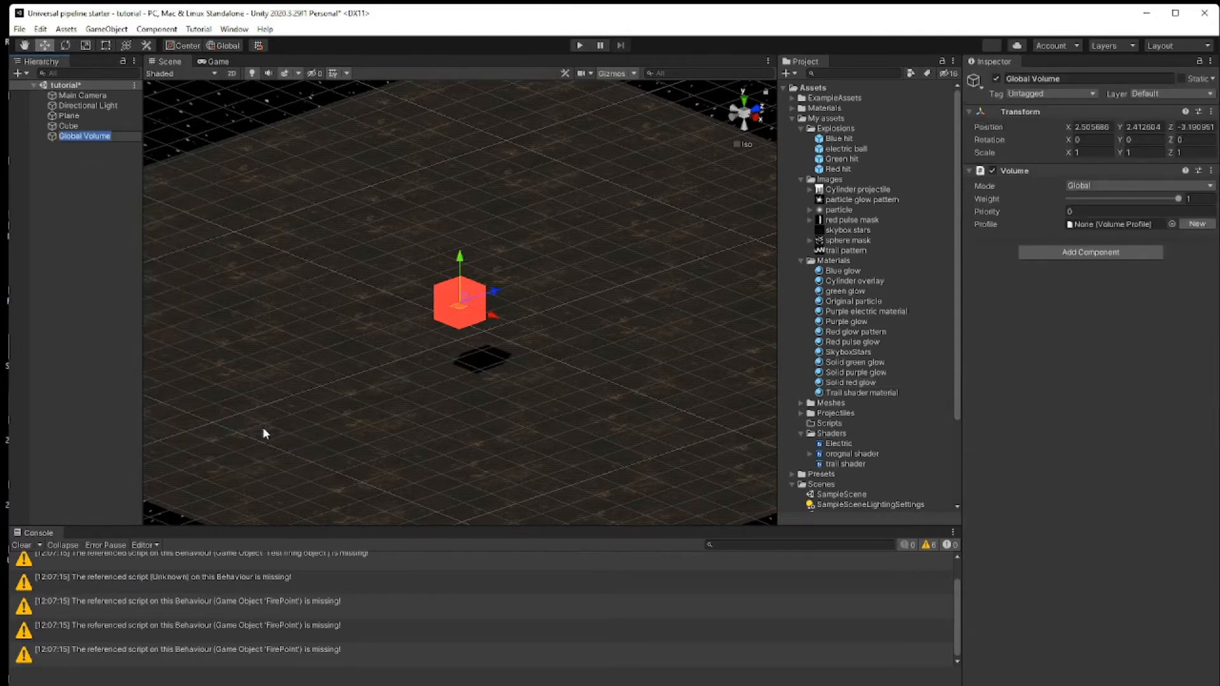
click(94, 170)
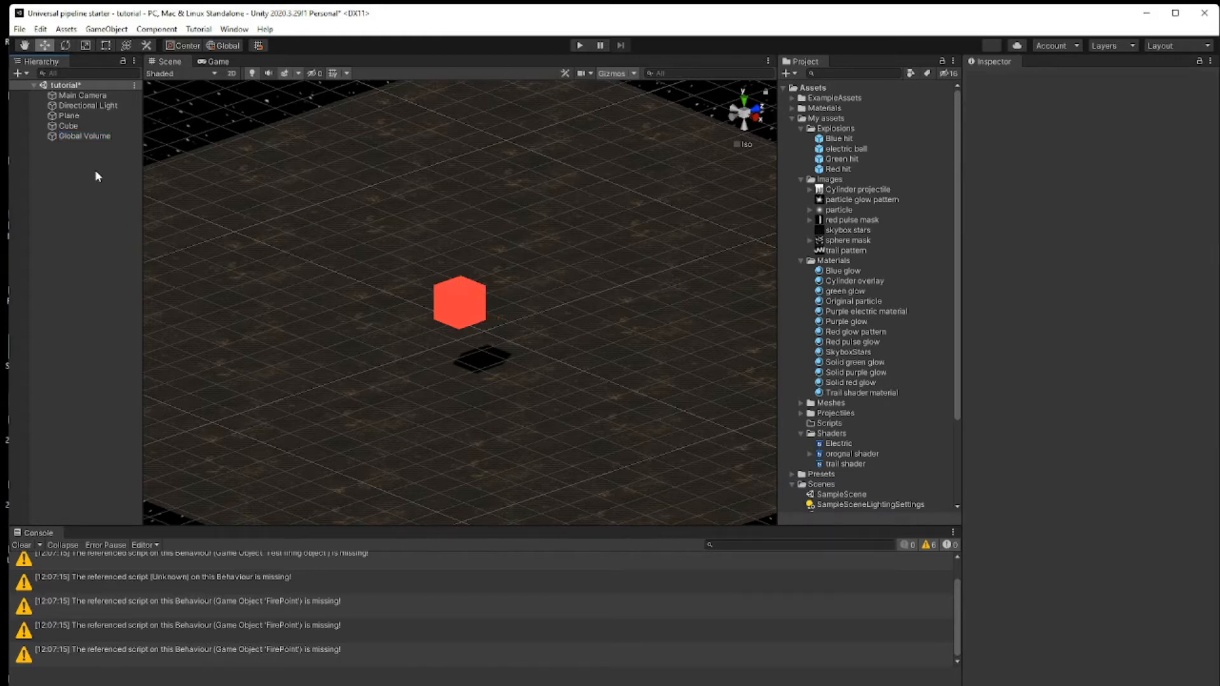
click(94, 137)
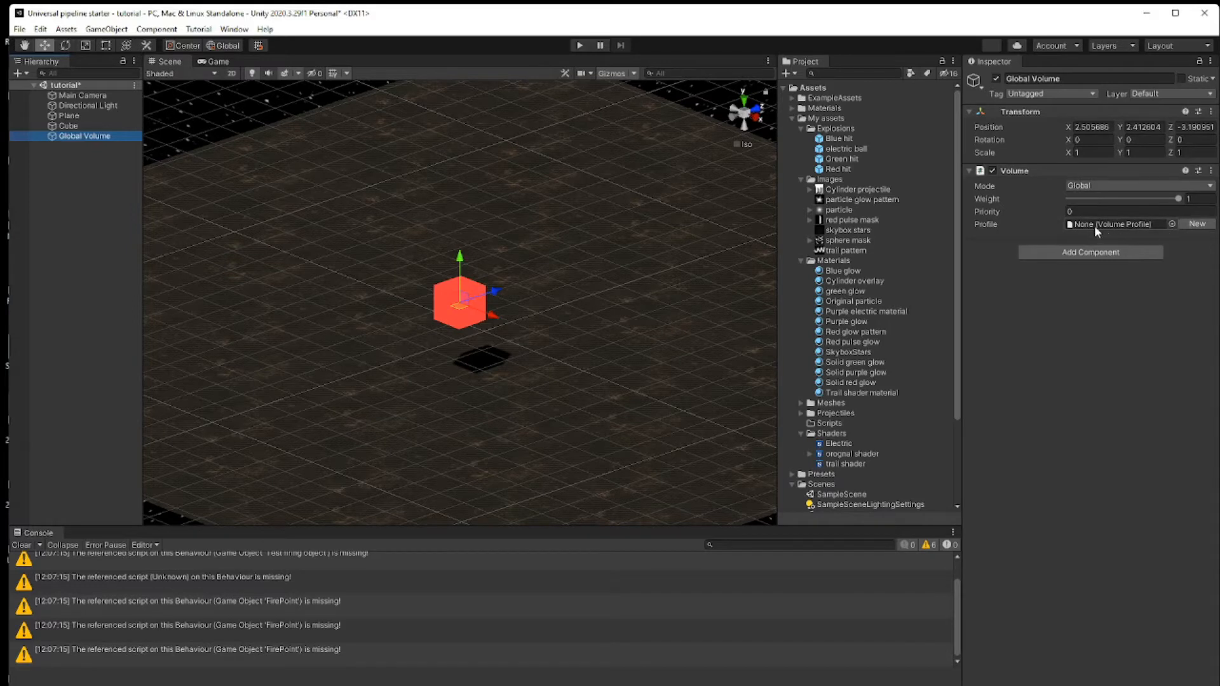
click(1172, 224)
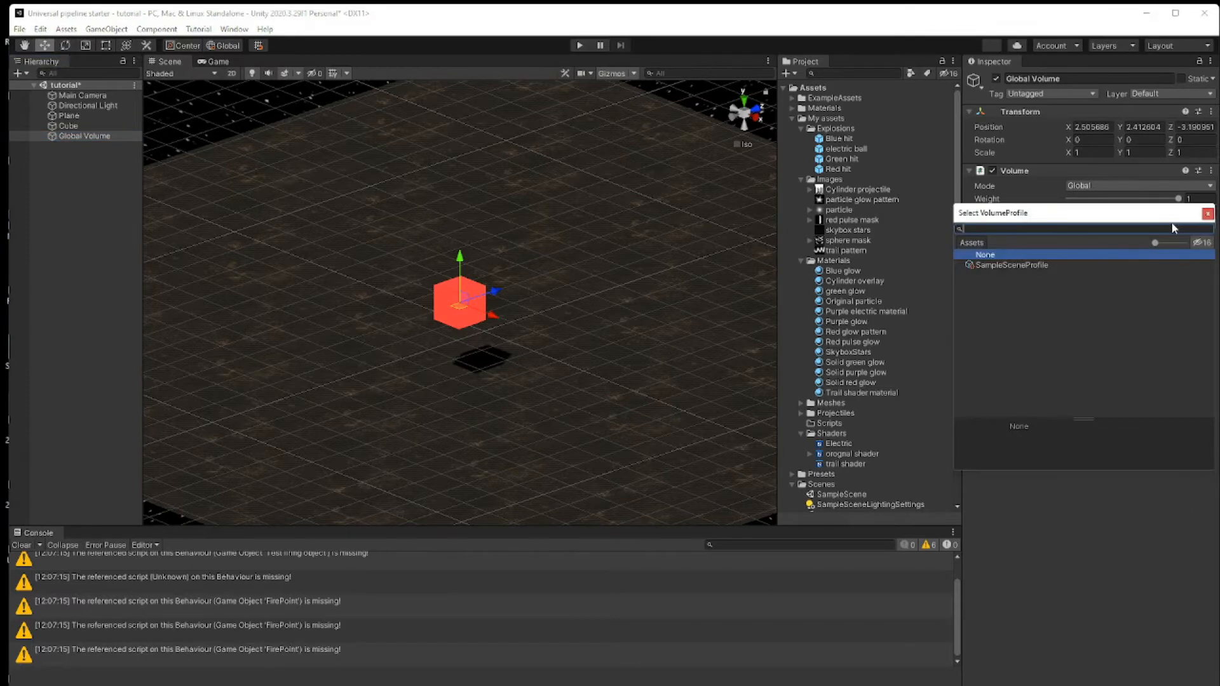
click(1012, 266)
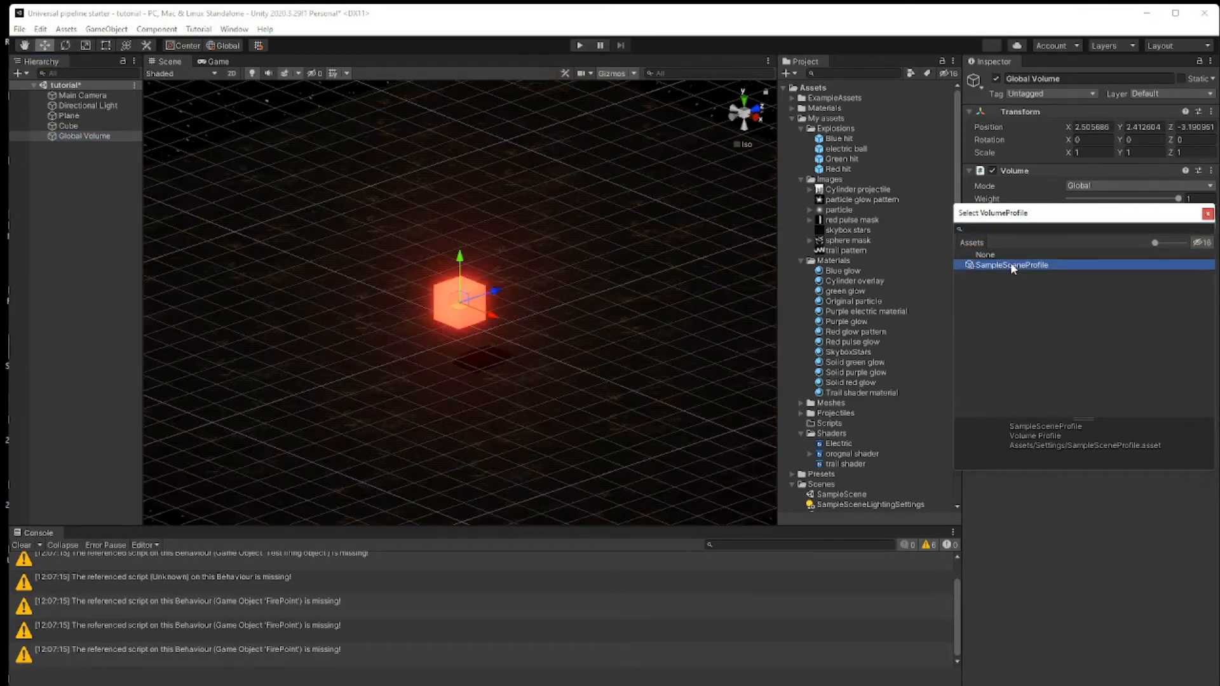
click(1208, 214)
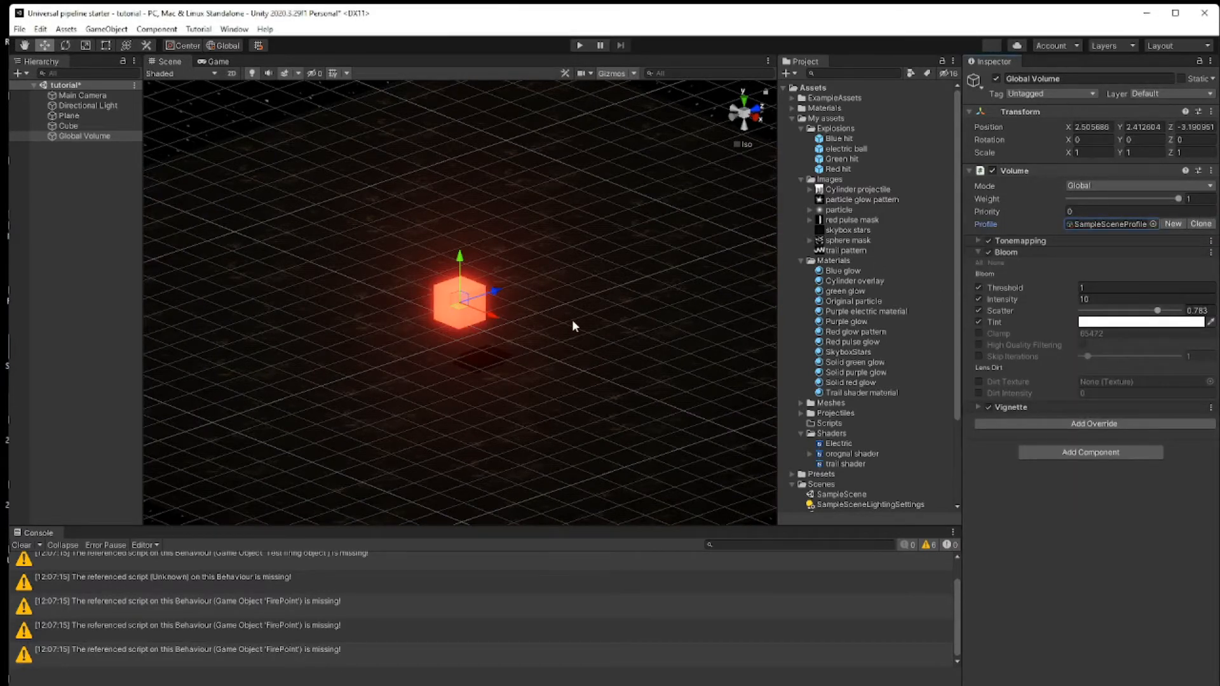
click(987, 253)
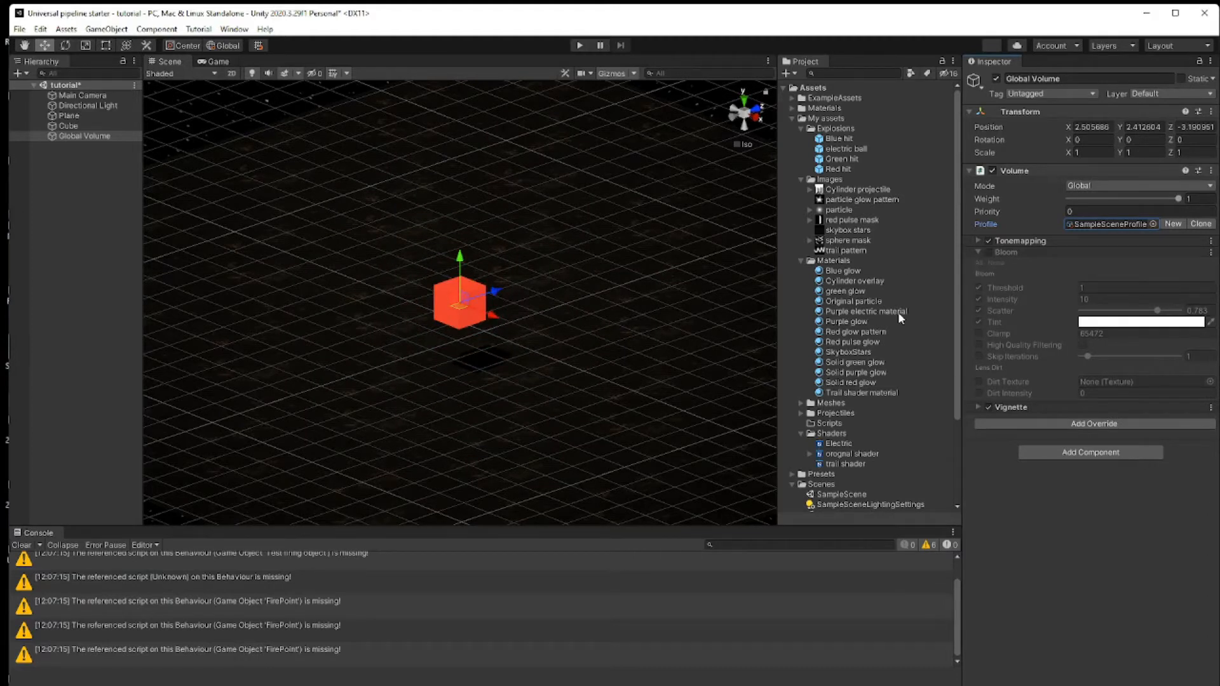
click(988, 253)
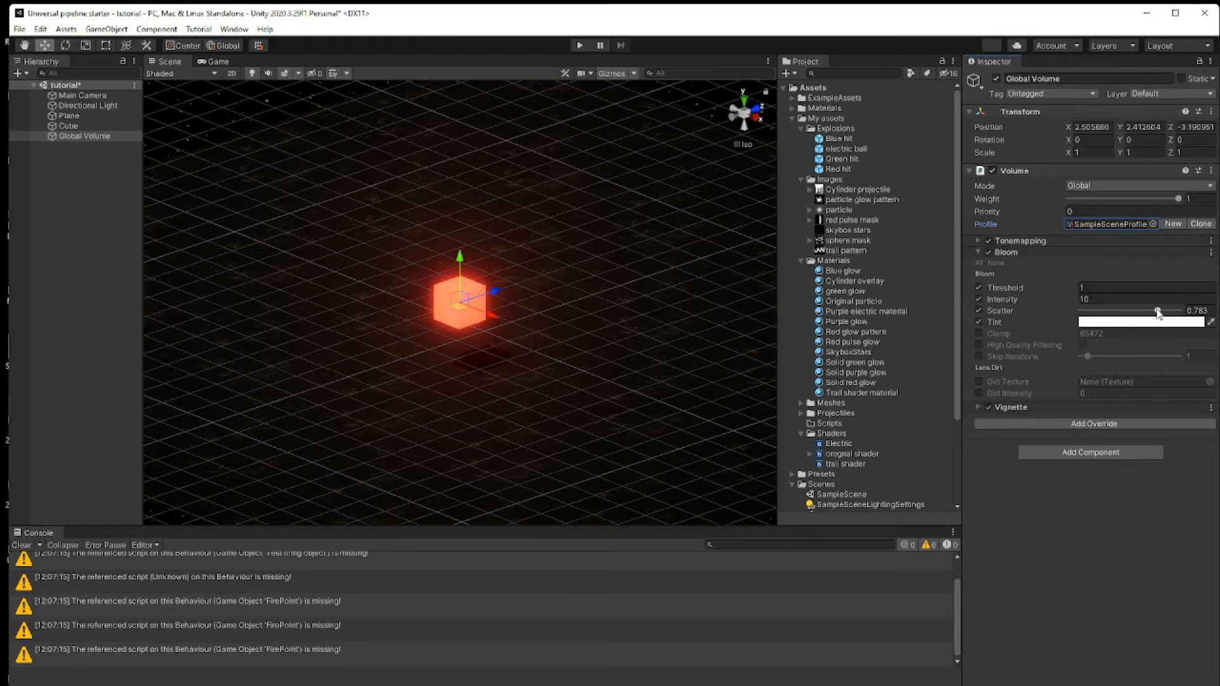
Step: Try a Bloom intensity of 20, set it back to 10, and adjust the Bloom scatter to about 0.757
click(1102, 300)
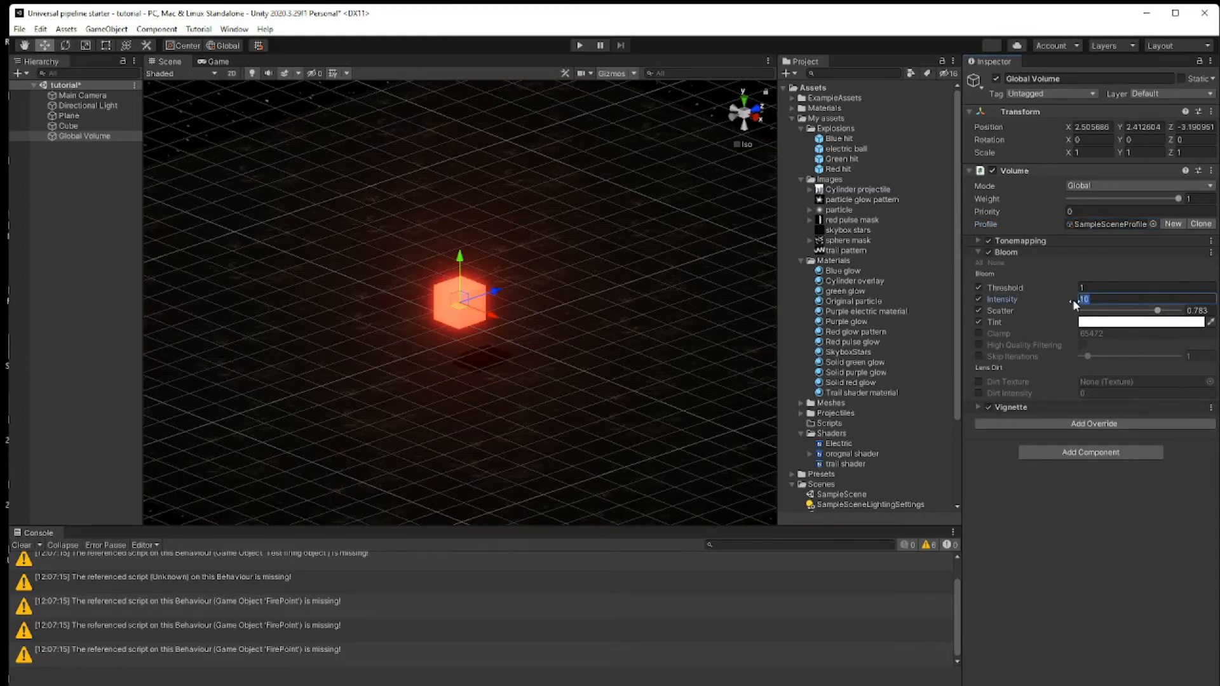
text(20)
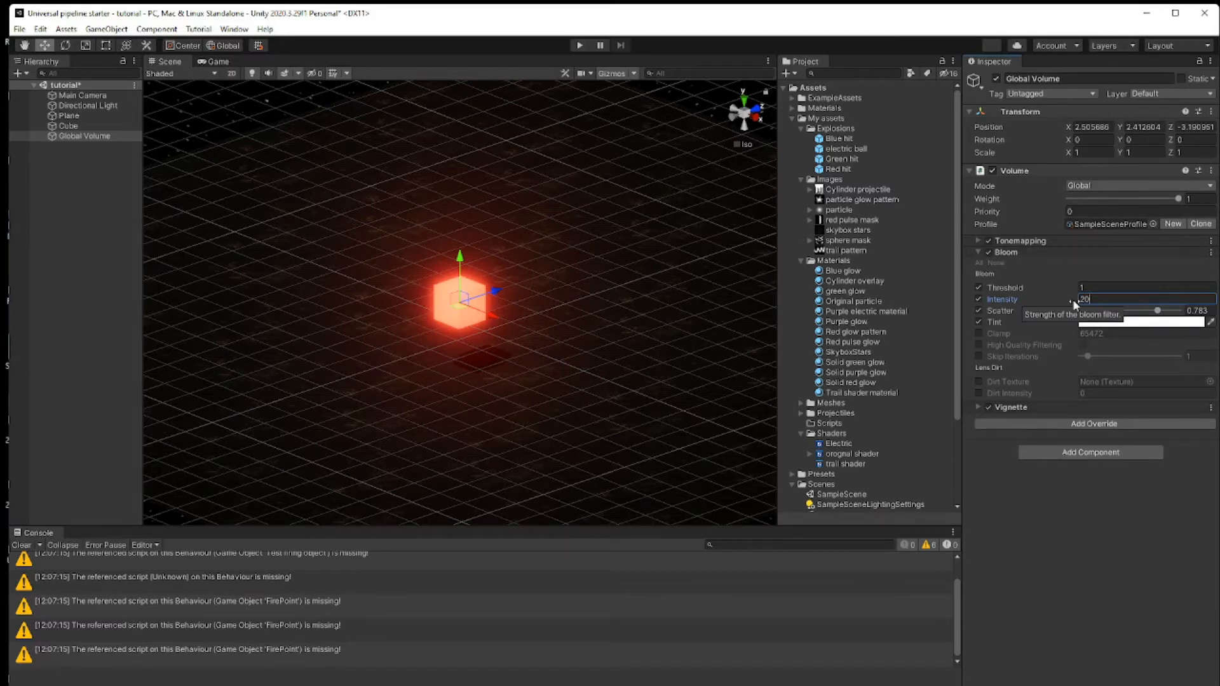
key(BackSpace)
key(BackSpace)
text(10)
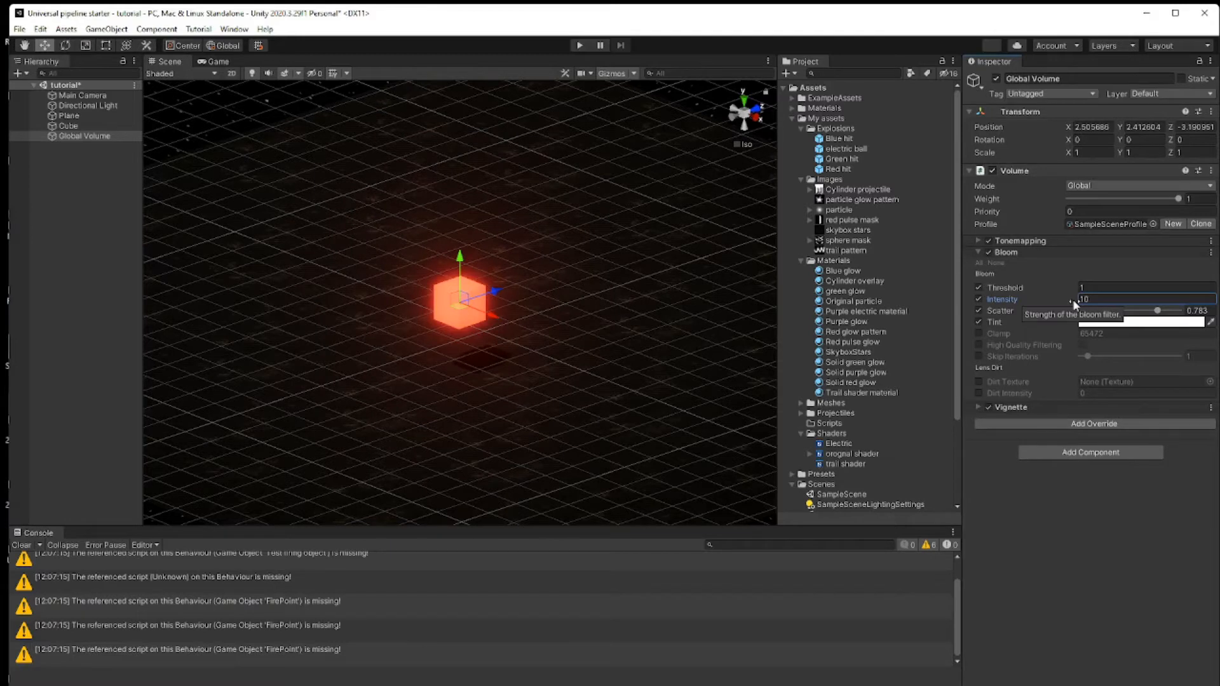
click(1159, 312)
mouse_move(1161, 312)
mouse_down()
mouse_move(1181, 313)
mouse_move(1160, 314)
mouse_up()
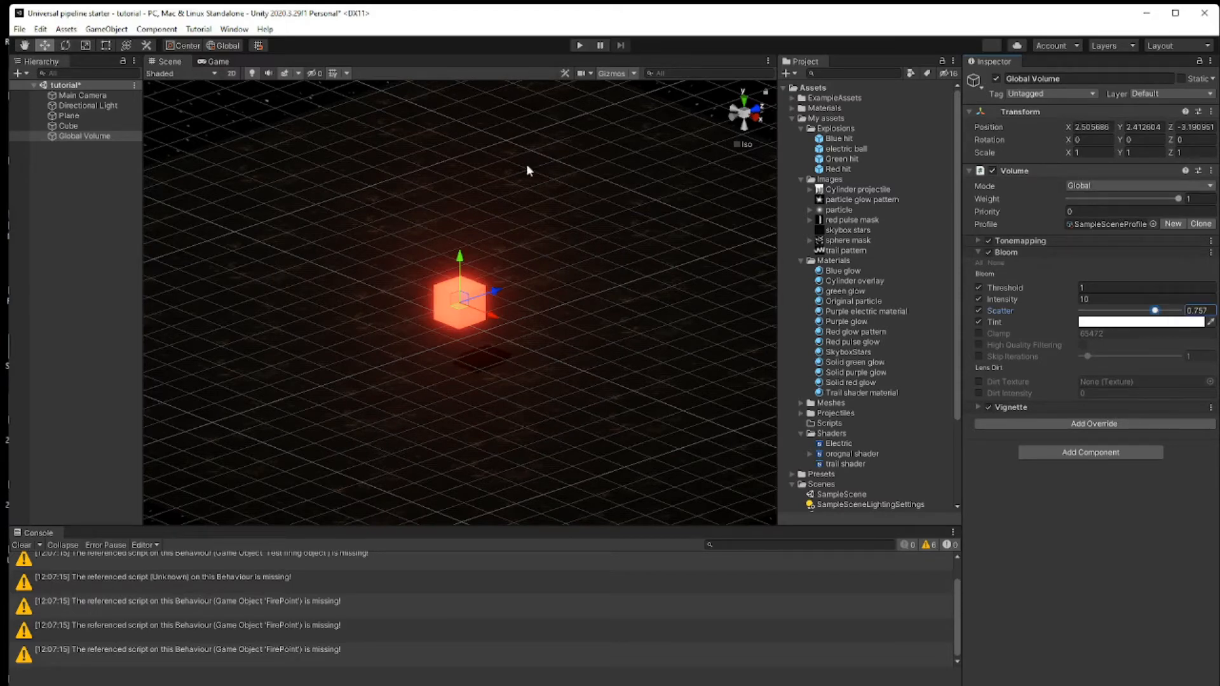
Step: Raise the emission colour intensity of the Solid red glow material to 1.2
click(865, 383)
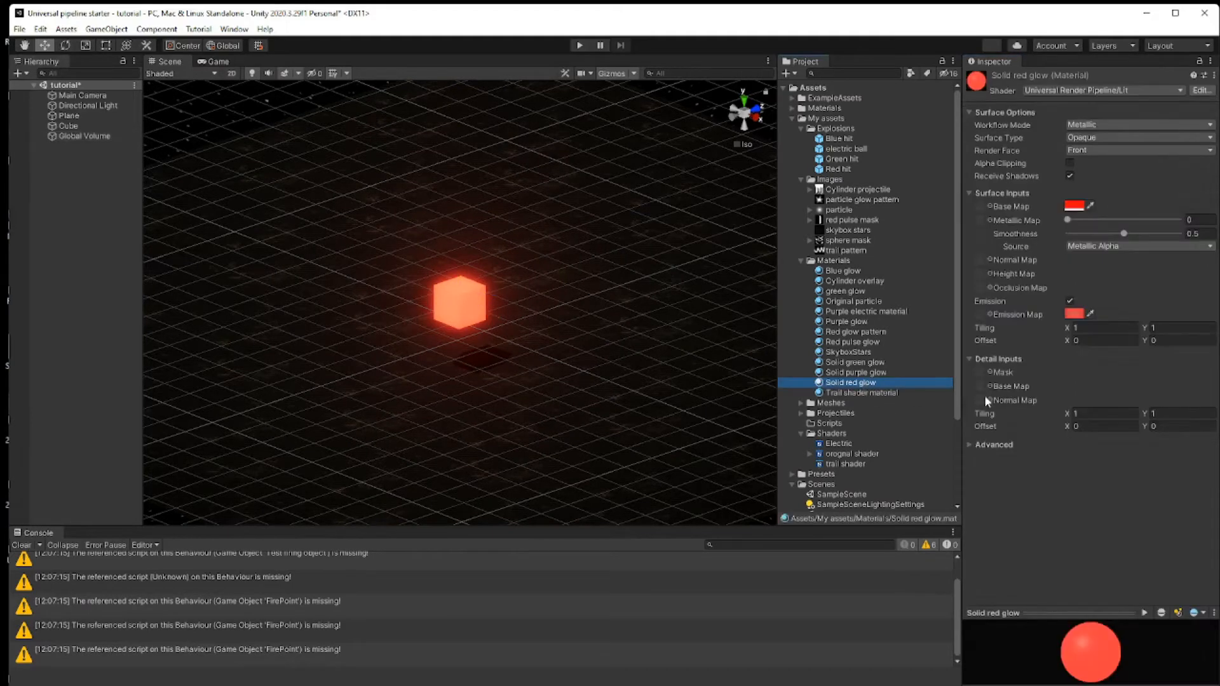
click(1072, 314)
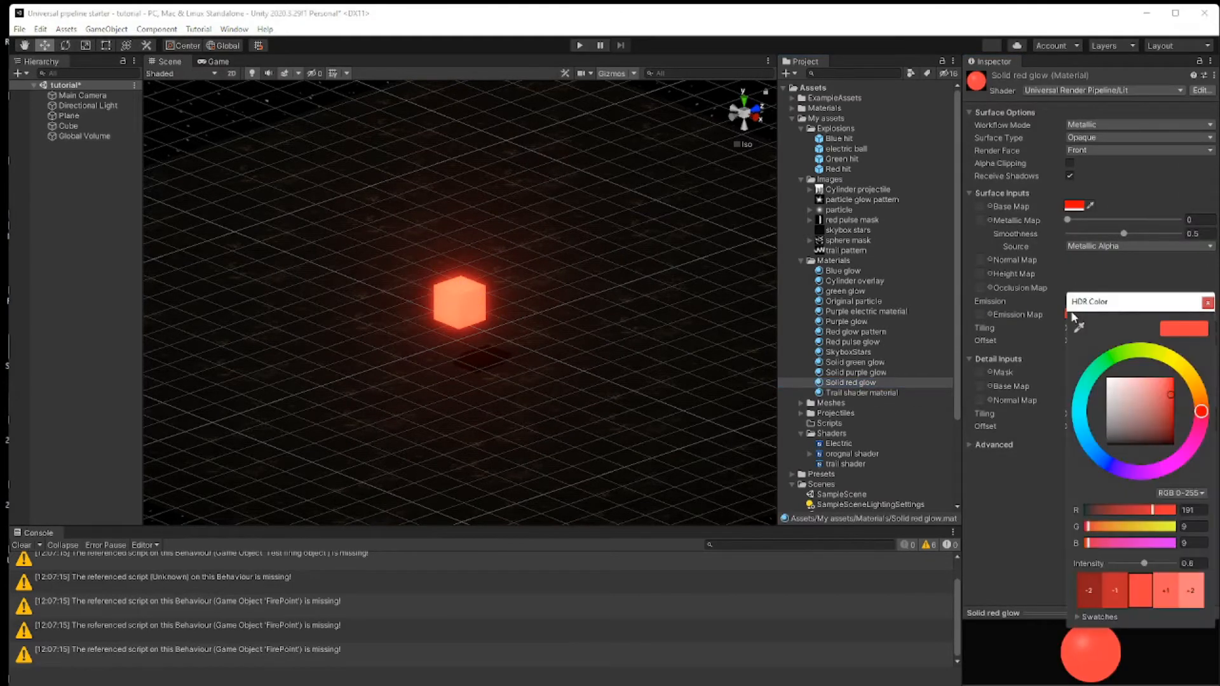
click(1146, 563)
drag(1148, 565, 1149, 566)
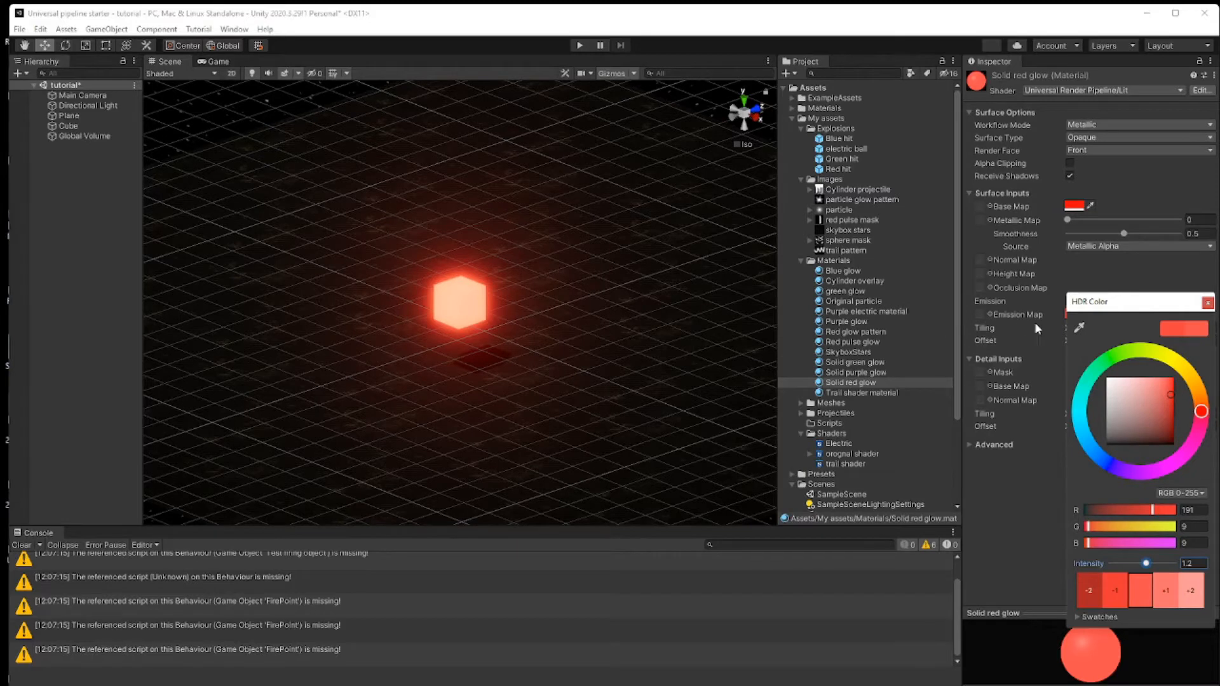
click(1207, 303)
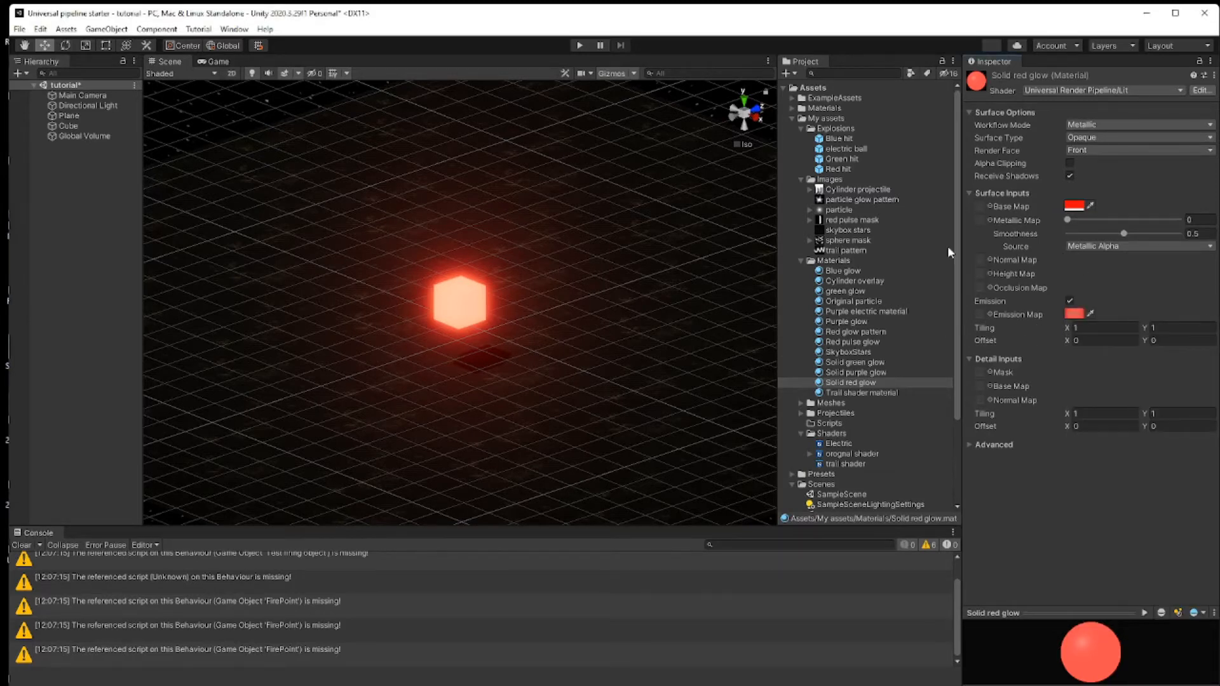
Step: Try a Bloom scatter of about 0.849 on the Global Volume and reduce it to about 0.698
click(79, 136)
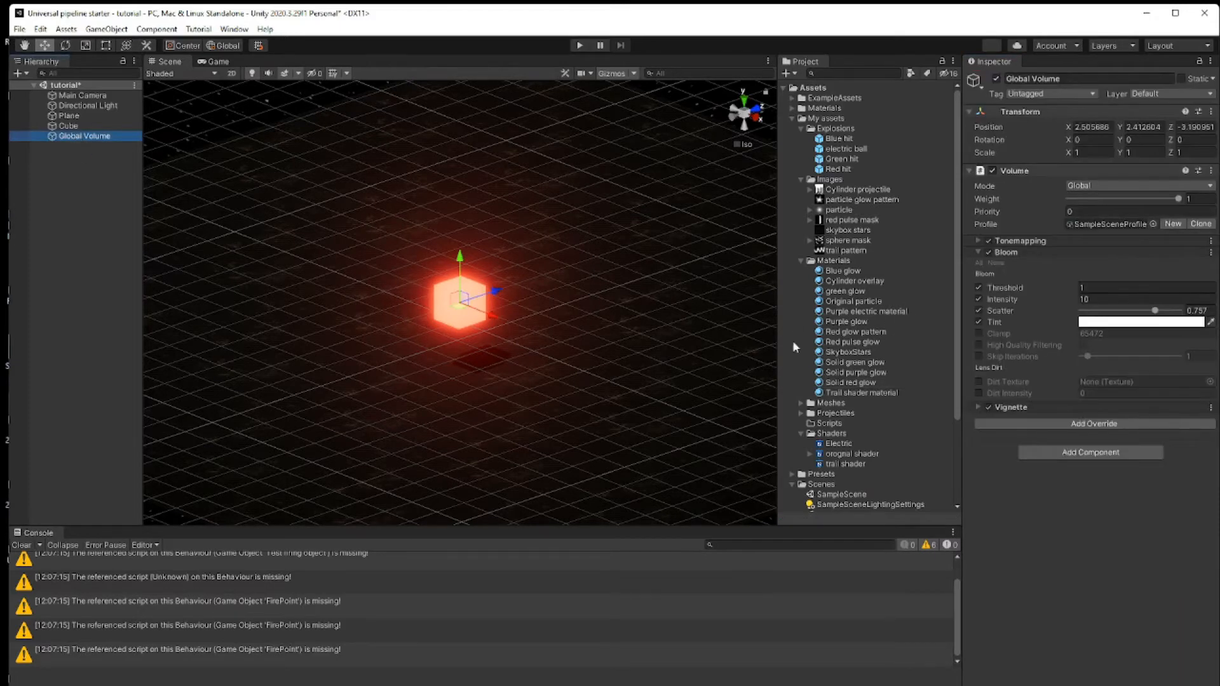
click(1158, 311)
mouse_move(1158, 311)
mouse_down()
mouse_move(1205, 315)
mouse_move(1167, 314)
mouse_up()
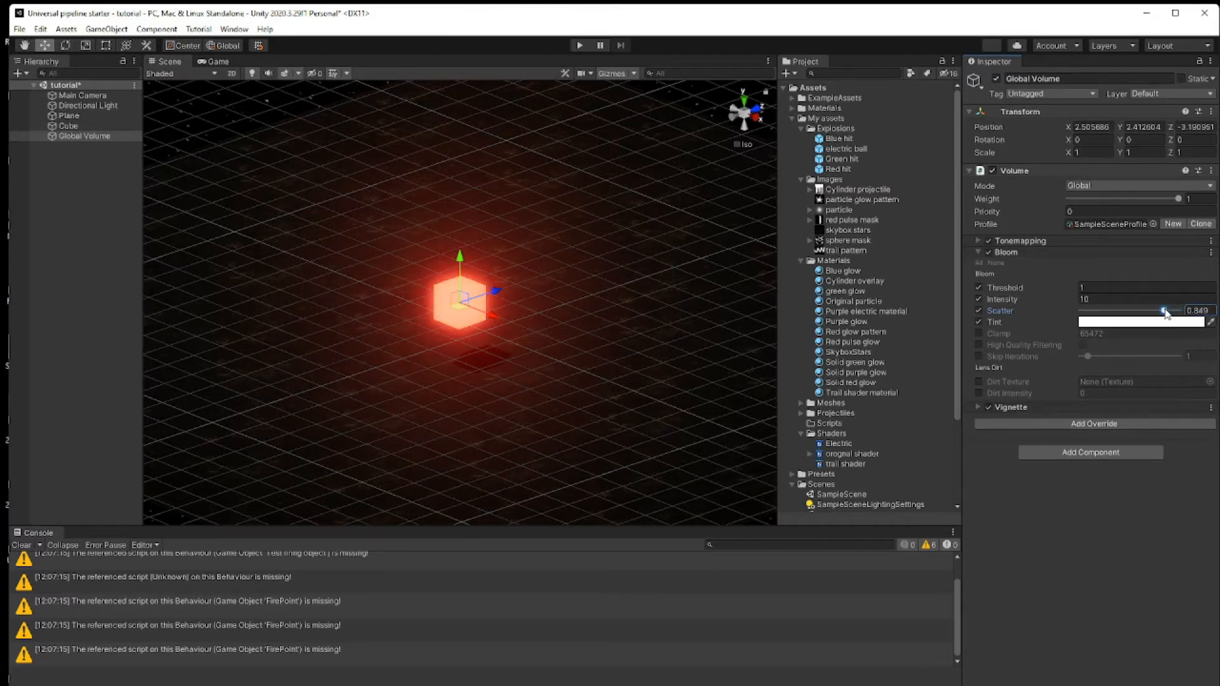
drag(1164, 313, 1150, 312)
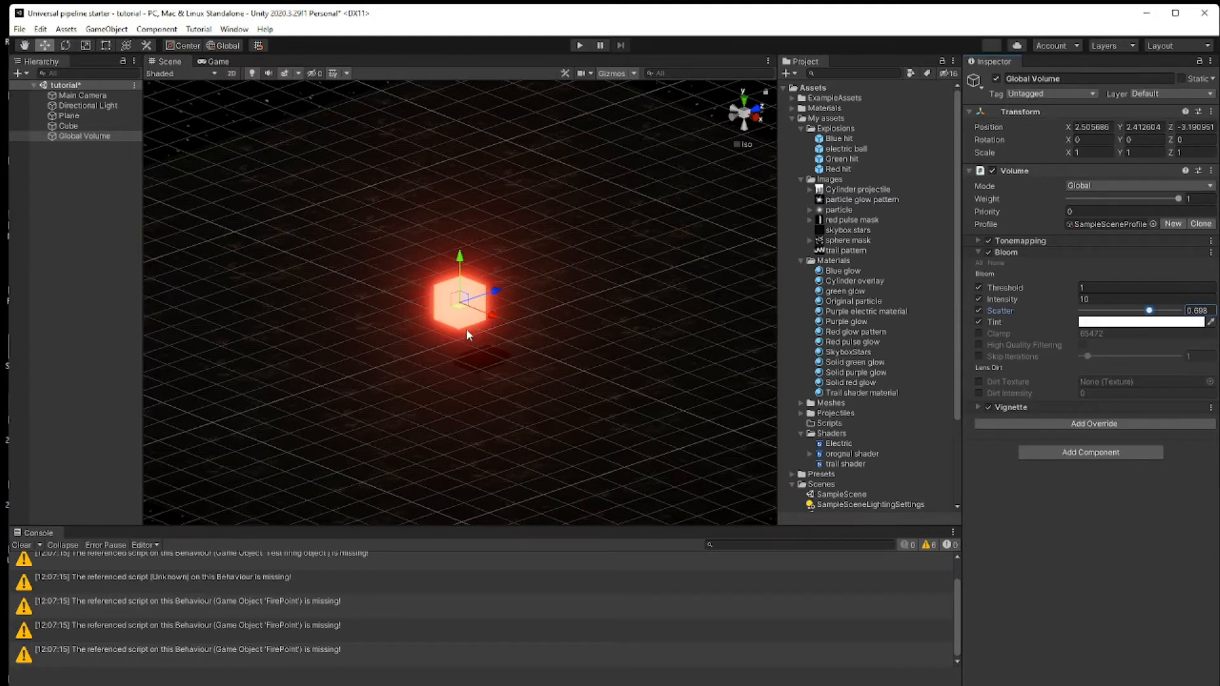
Step: Delete the Global Volume object from the scene
click(467, 310)
key(Delete)
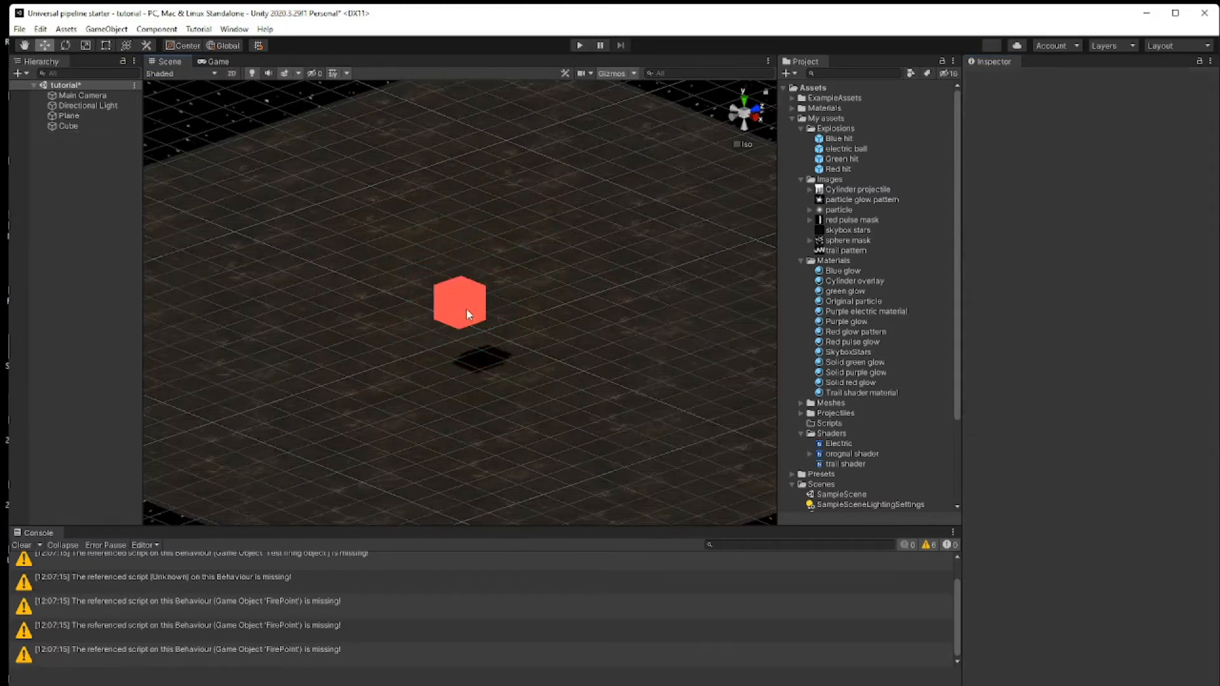
Step: Undo the deletion of the Global Volume and delete the red cube from the scene
click(466, 310)
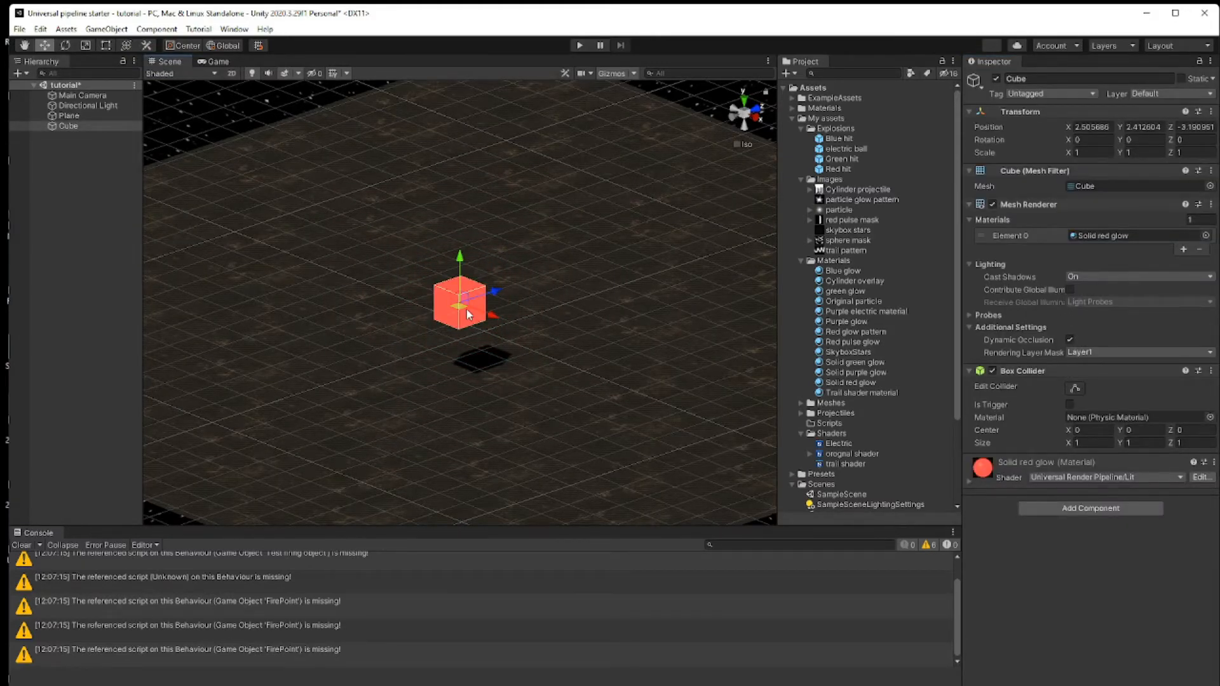
key(ctrl+z)
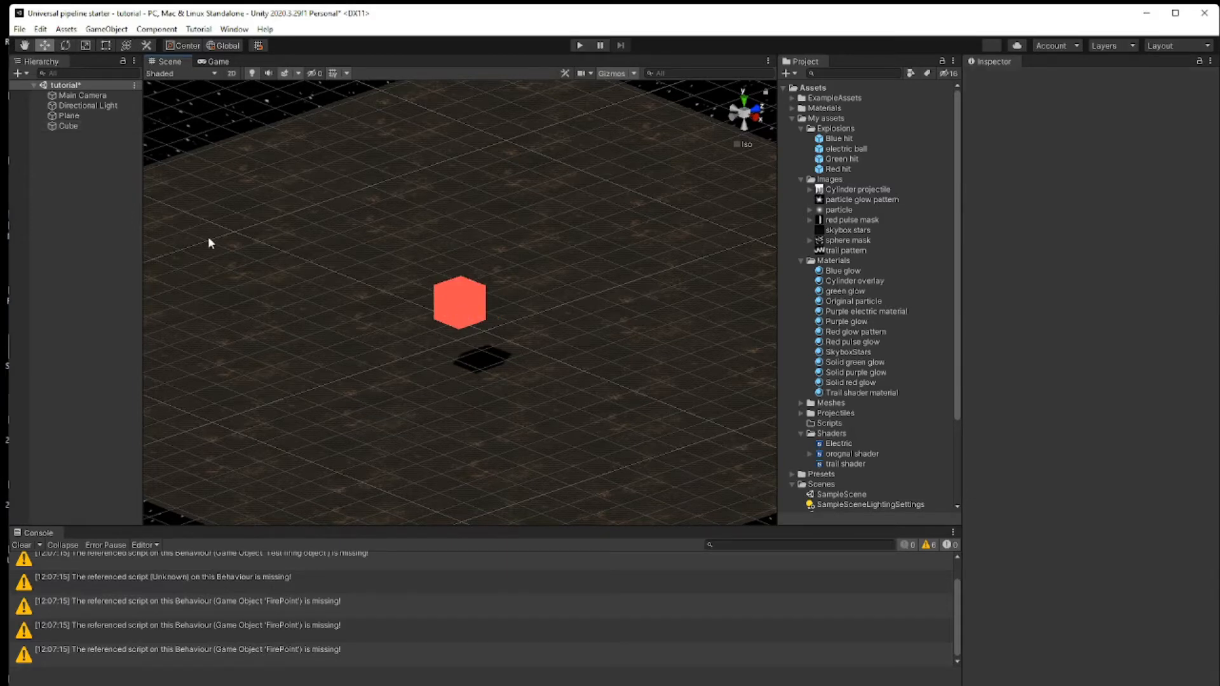
key(ctrl+z)
click(462, 316)
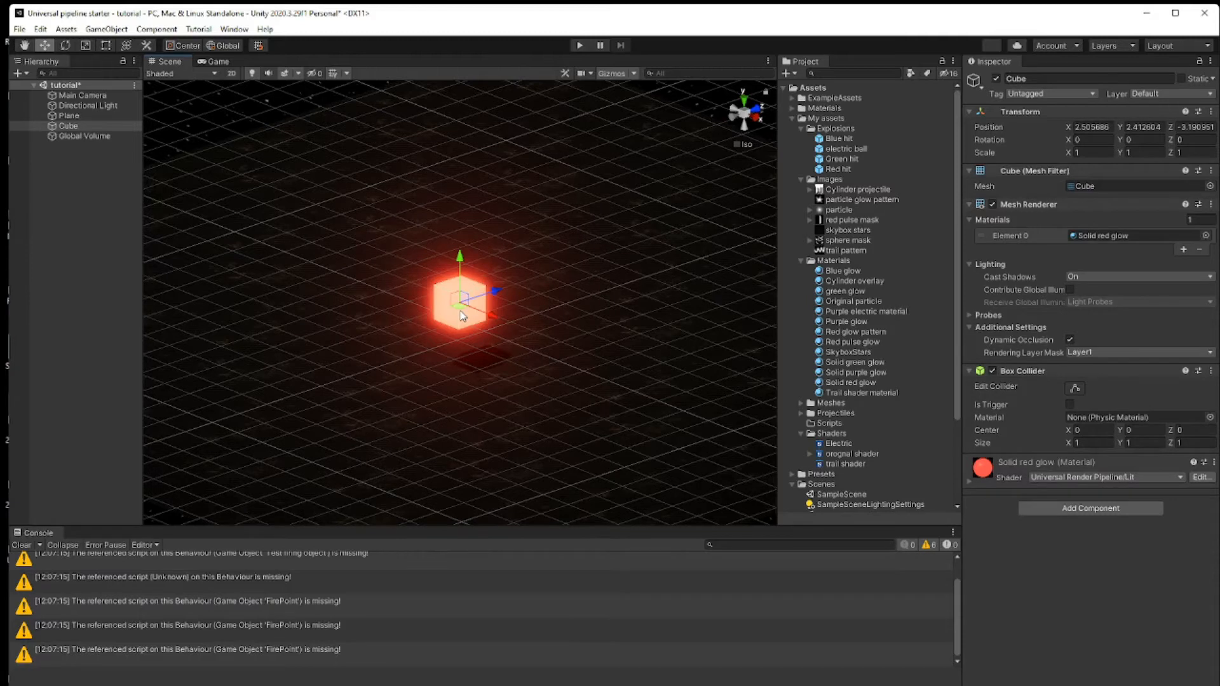
key(Delete)
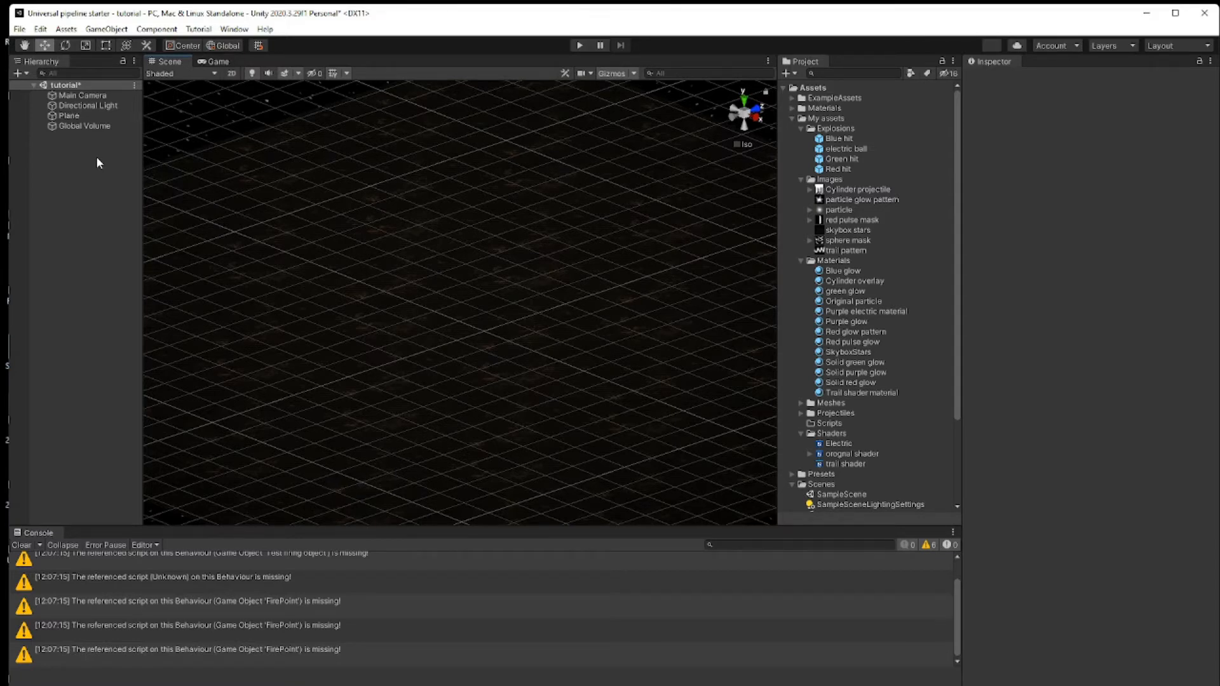
Step: Create an empty object at the root of the scene
right_click(77, 151)
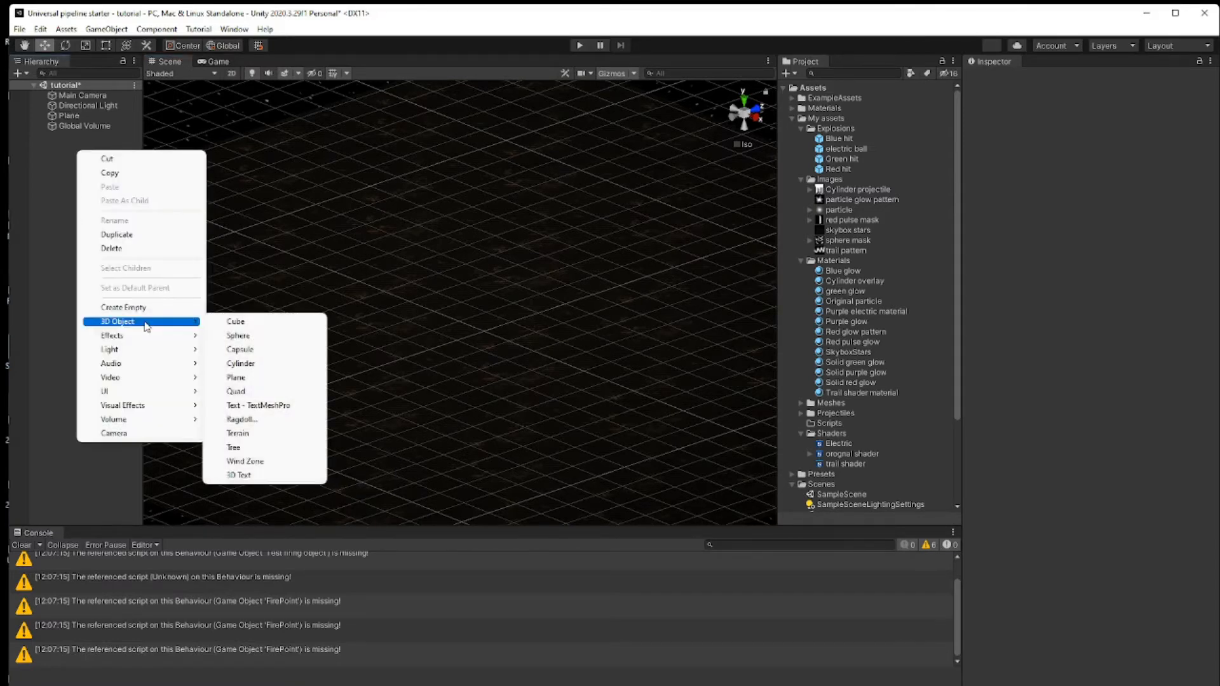
click(146, 308)
click(80, 151)
click(80, 136)
right_click(80, 135)
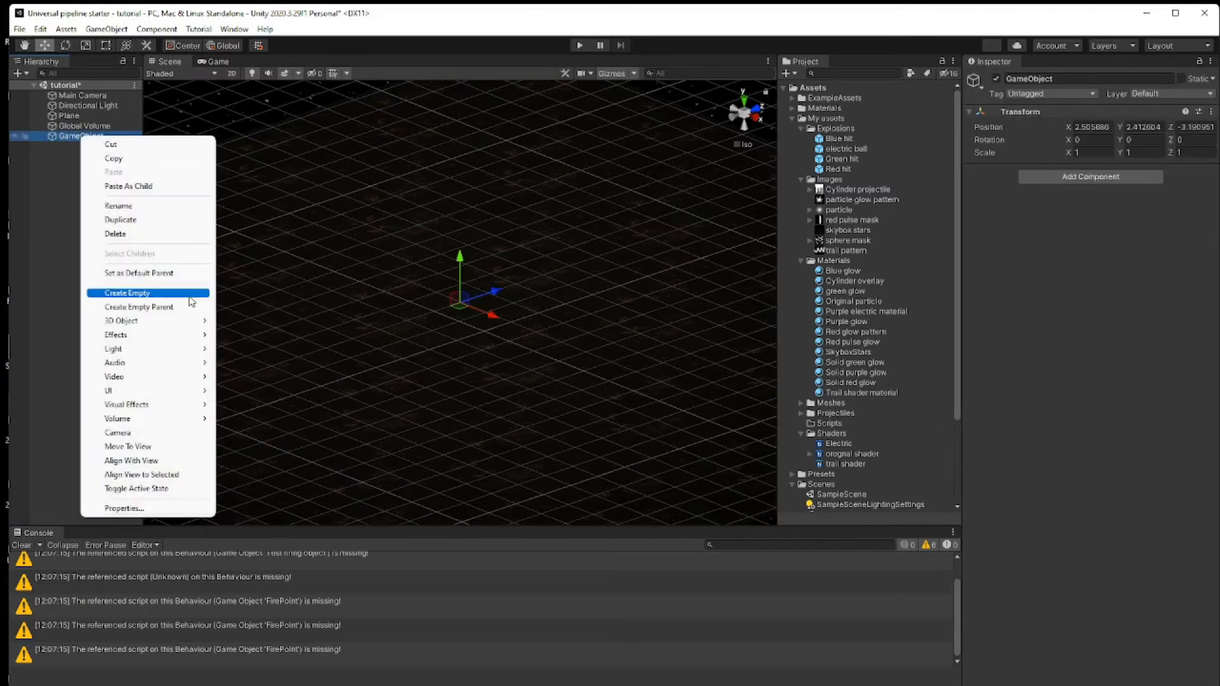
mouse_move(190, 335)
click(265, 347)
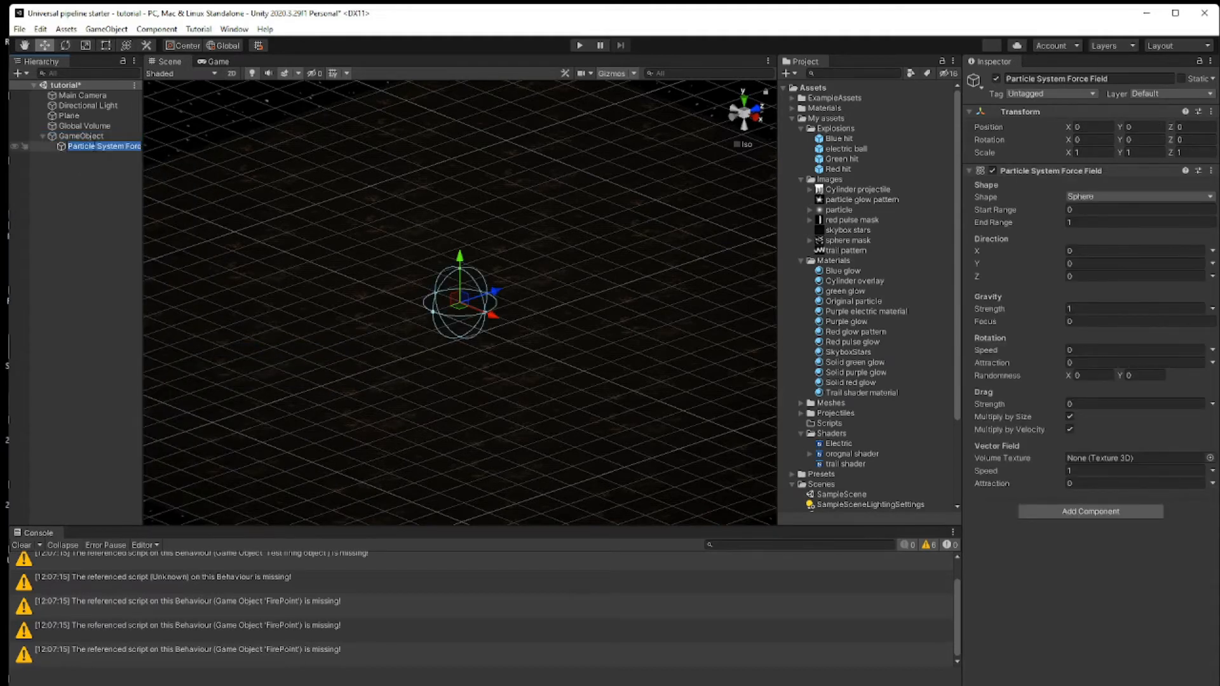
key(BackSpace)
click(77, 164)
click(76, 147)
key(ctrl+z)
key(ctrl+z)
Step: Add a Particle System as a child of the empty GameObject
click(77, 135)
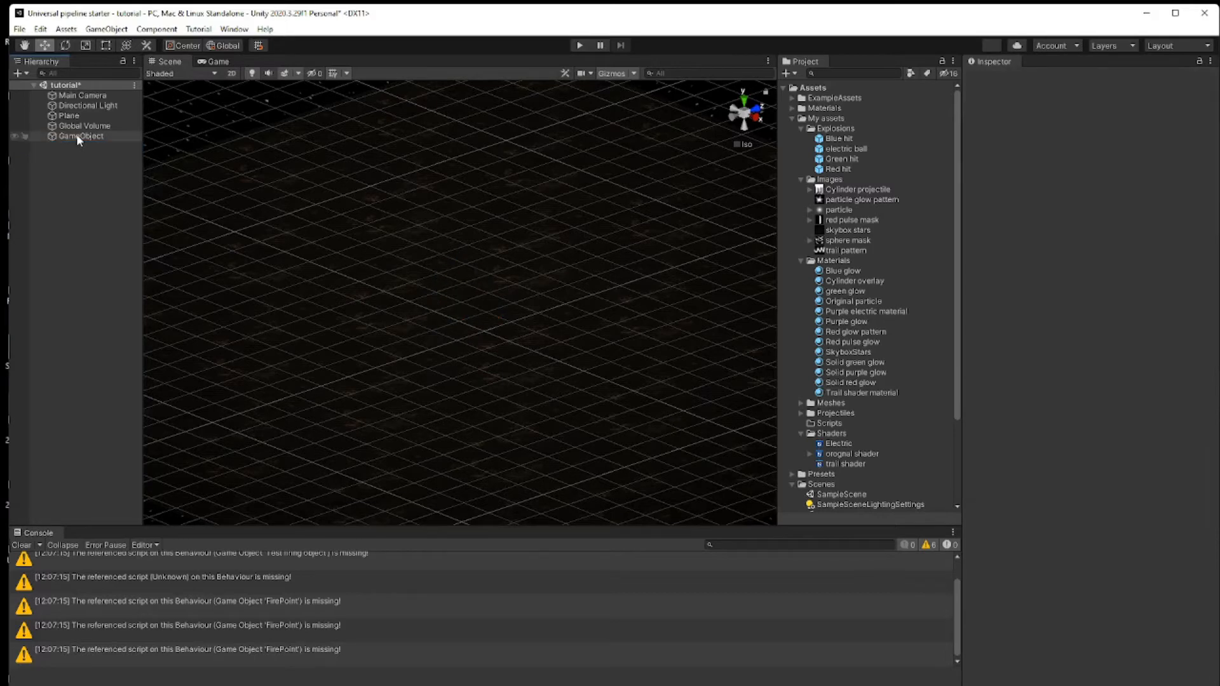
right_click(76, 135)
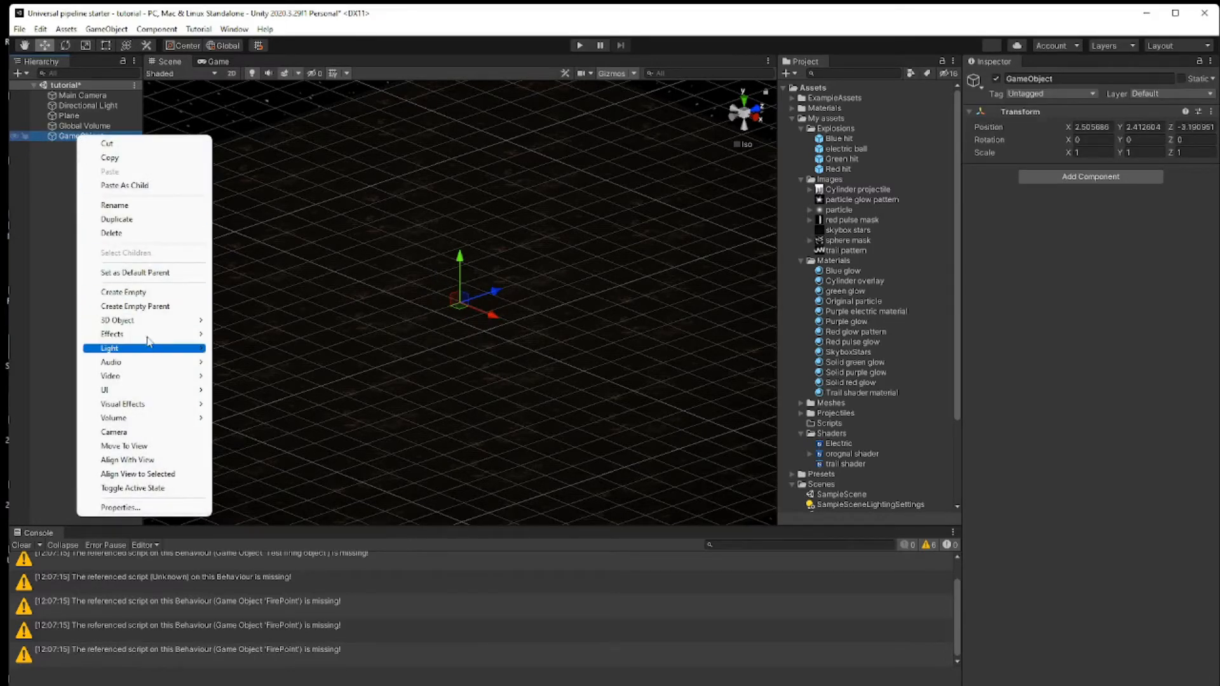
mouse_move(149, 335)
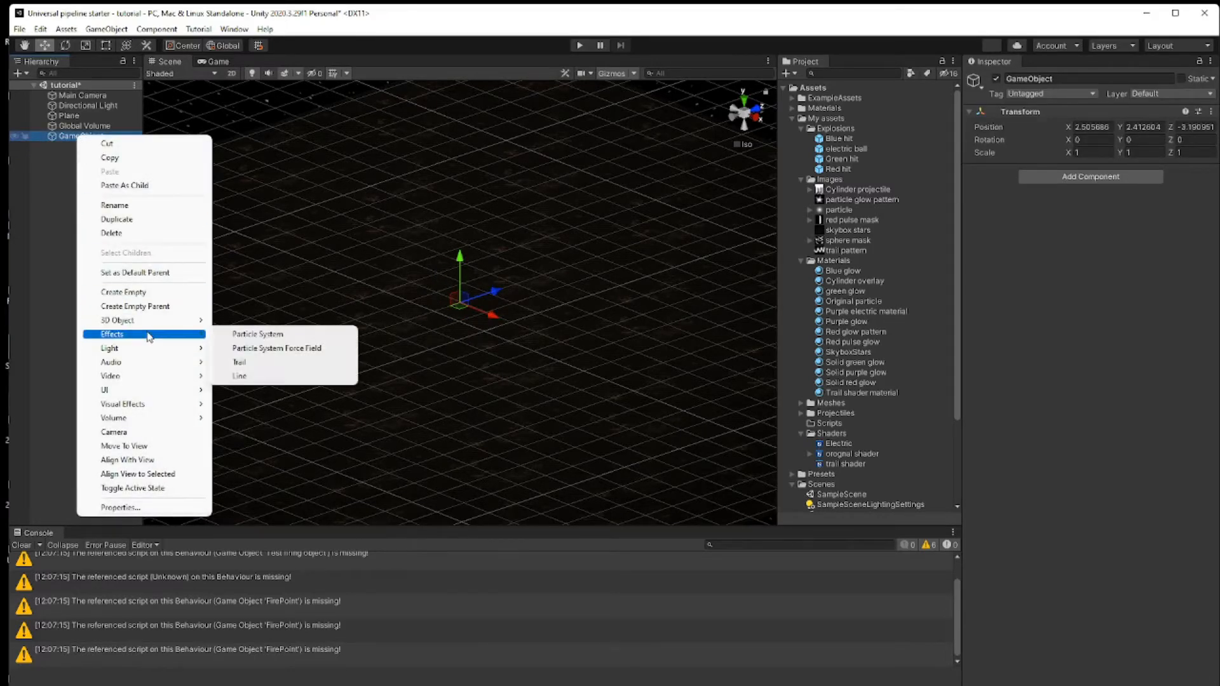
click(267, 335)
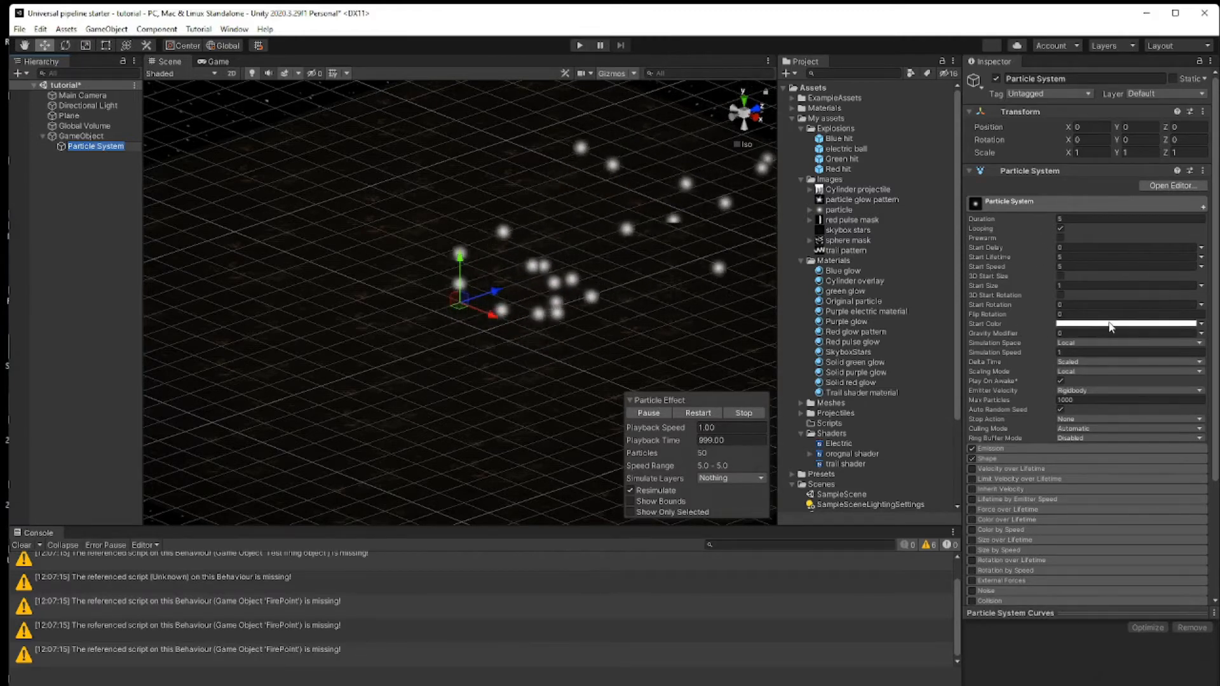
Step: Set the Particle System's Start Color to red, hexadecimal F10606
click(1111, 326)
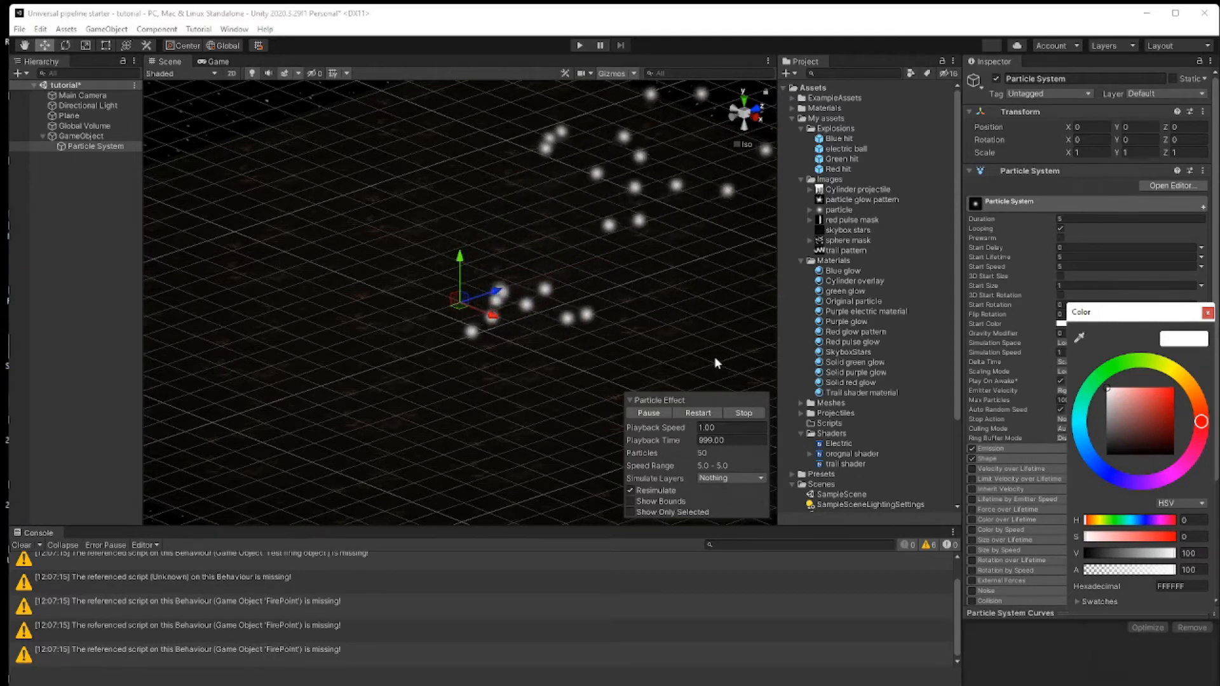
click(1173, 394)
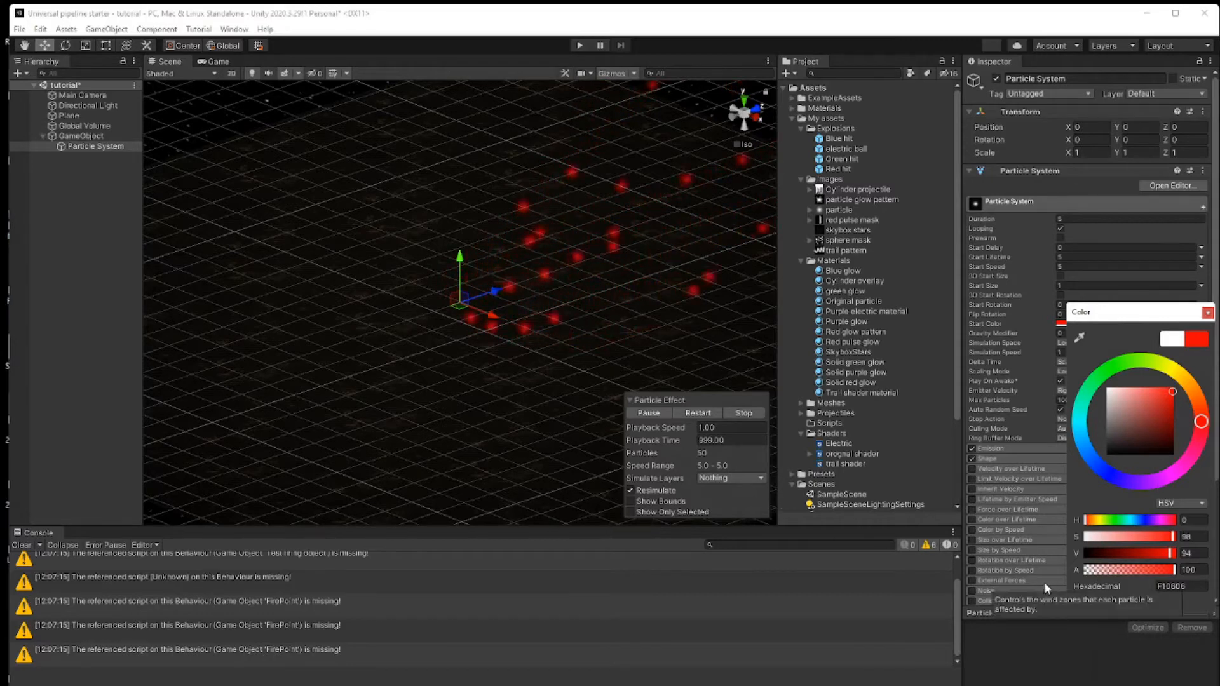
click(1208, 313)
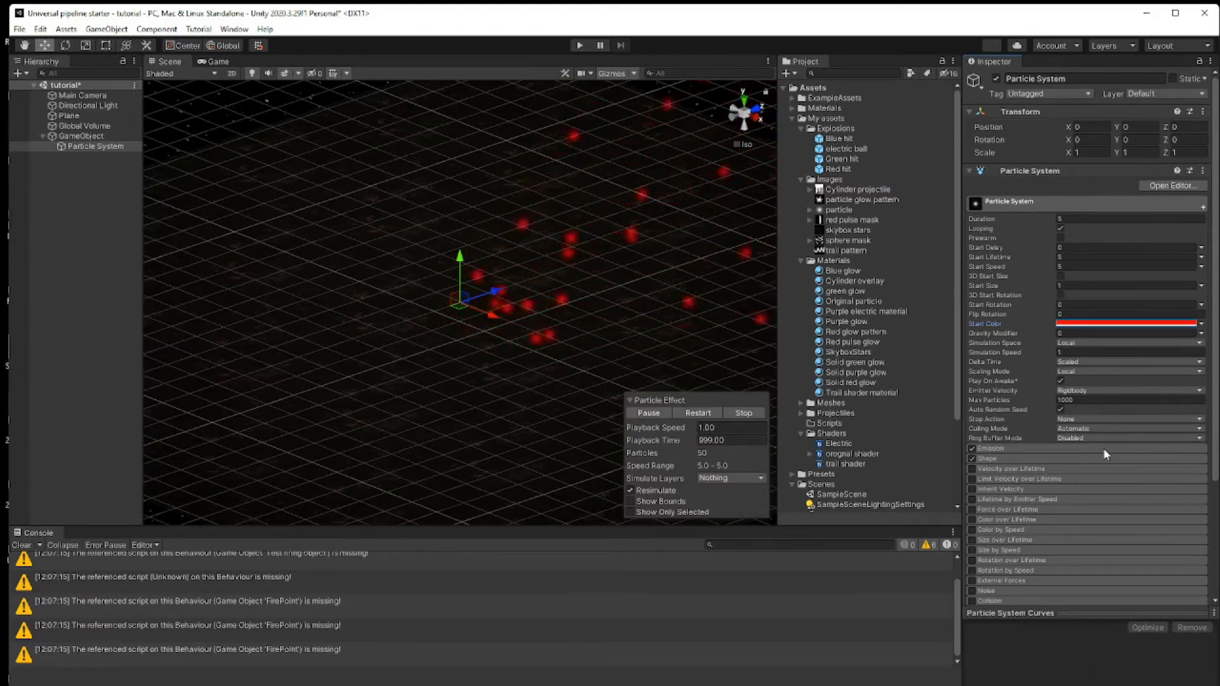
Step: Expand the Particle System's Renderer module and examine which material it uses
scroll(1139, 503, down, 4)
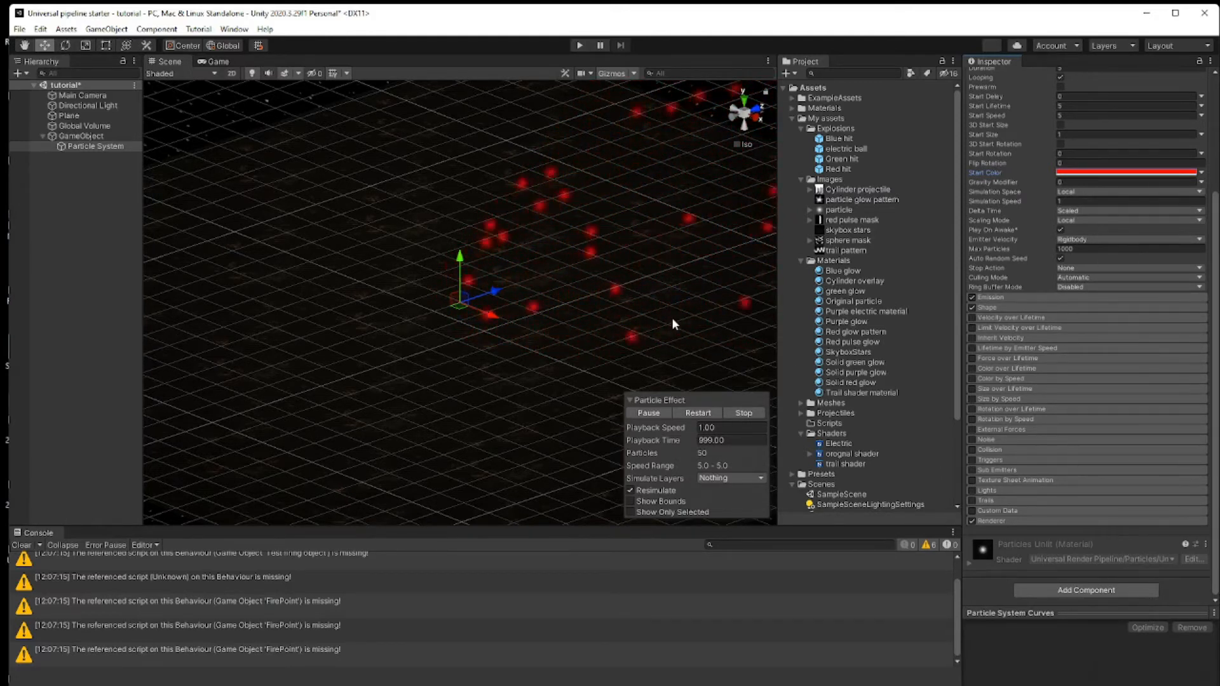
click(1059, 519)
scroll(1108, 496, down, 5)
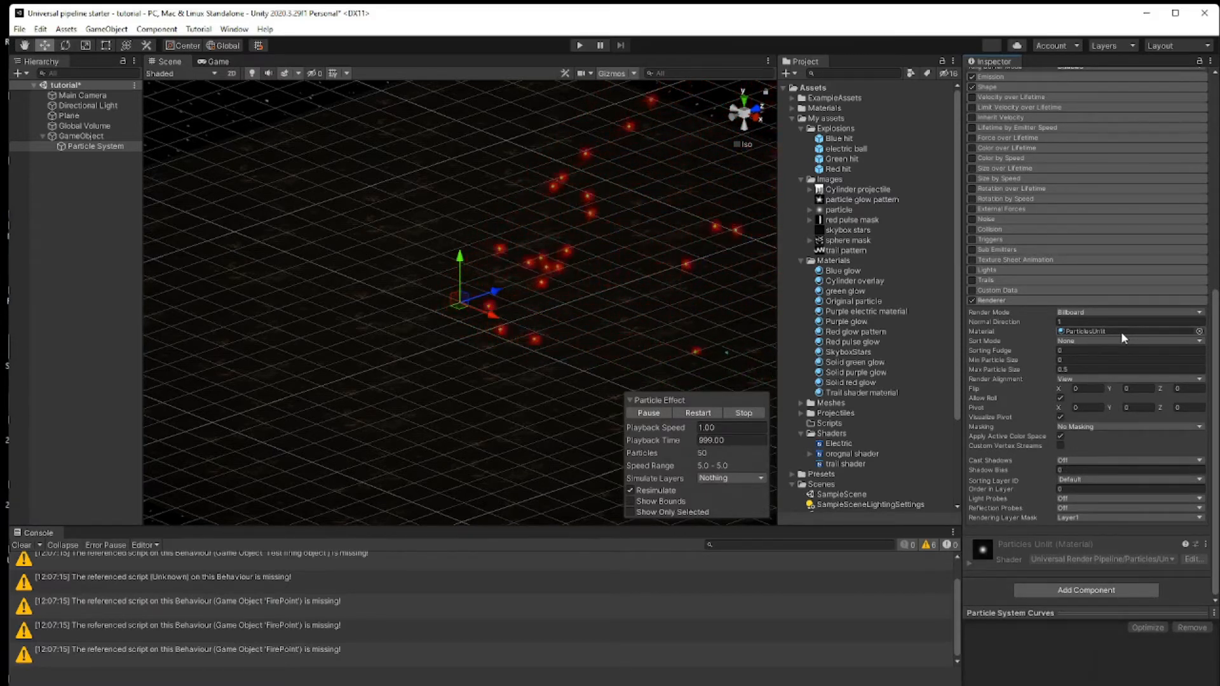
Step: Create a Universal Render Pipeline Unlit Shader Graph named Glow particle in the Shaders folder
click(803, 258)
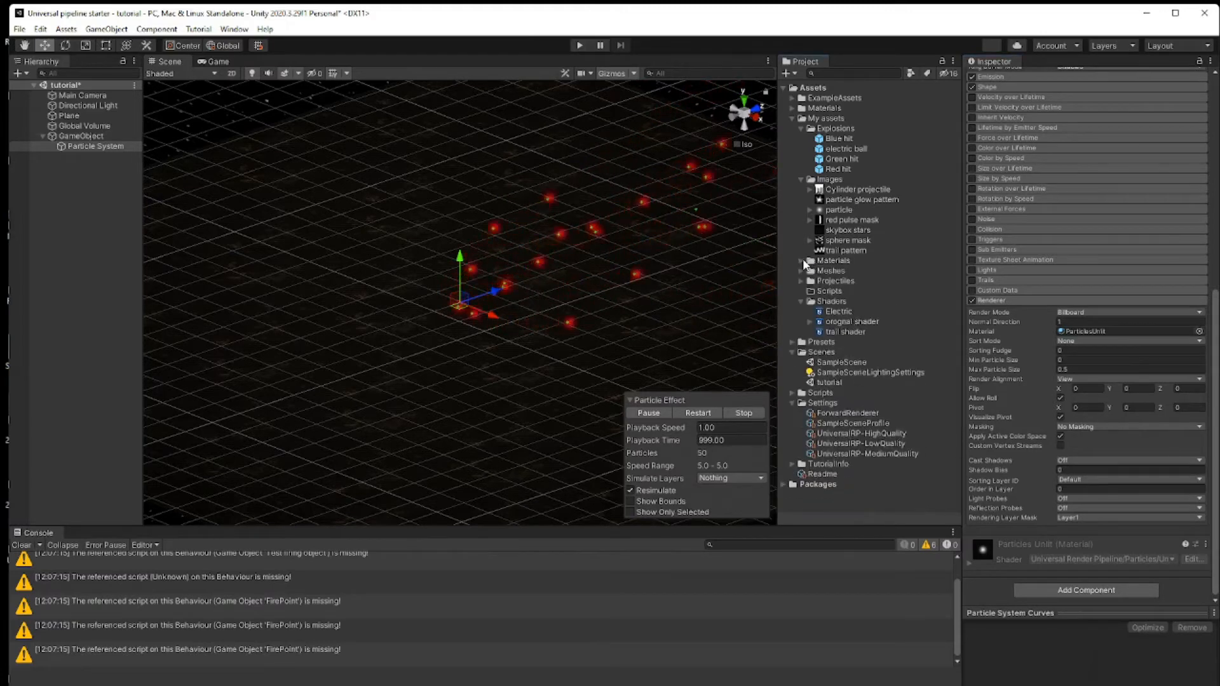
click(828, 303)
right_click(829, 305)
mouse_move(880, 313)
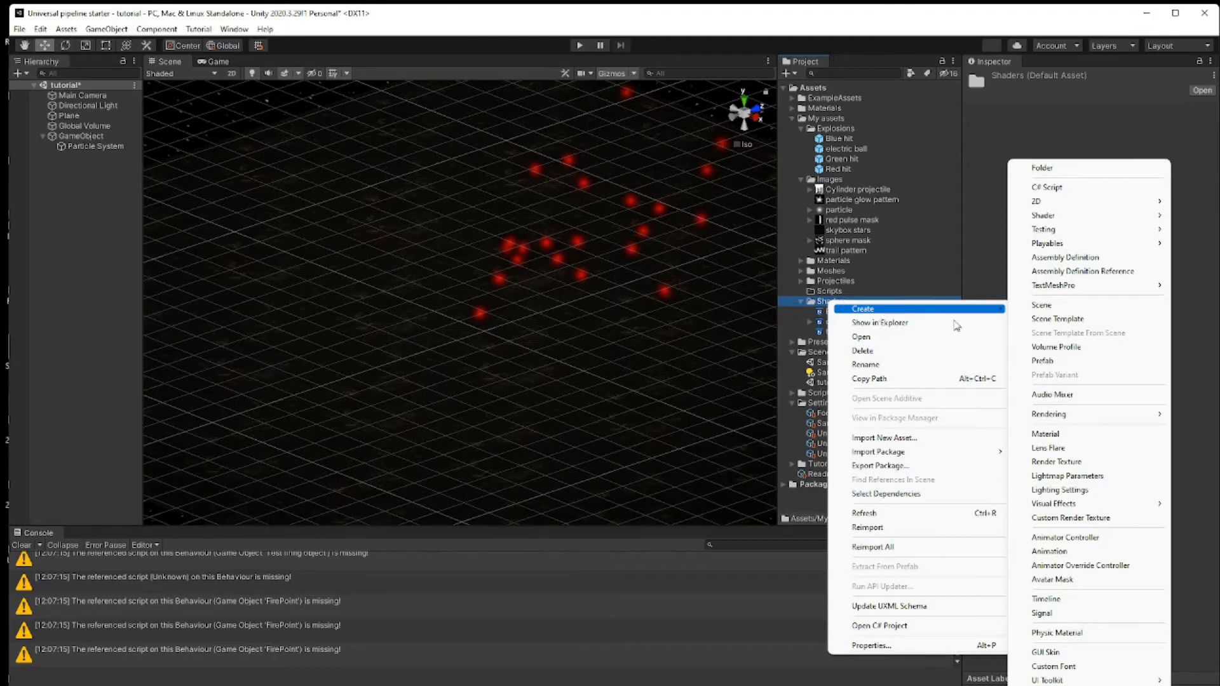
mouse_move(1103, 225)
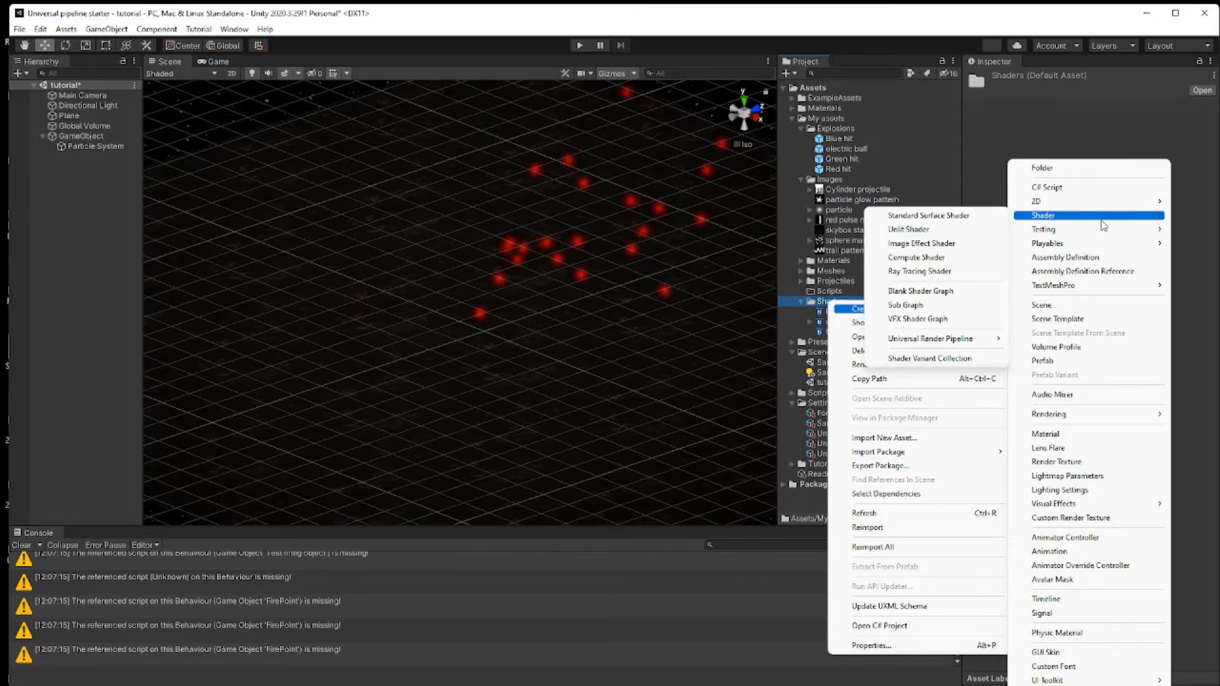
mouse_move(932, 342)
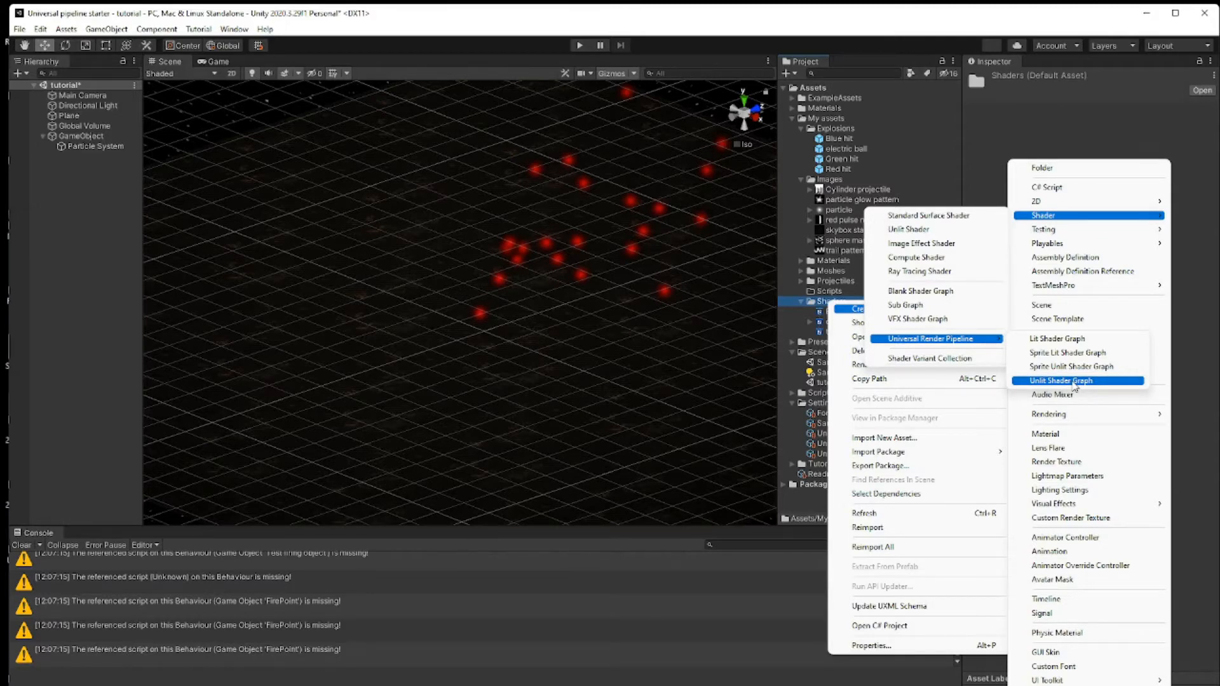
click(1074, 382)
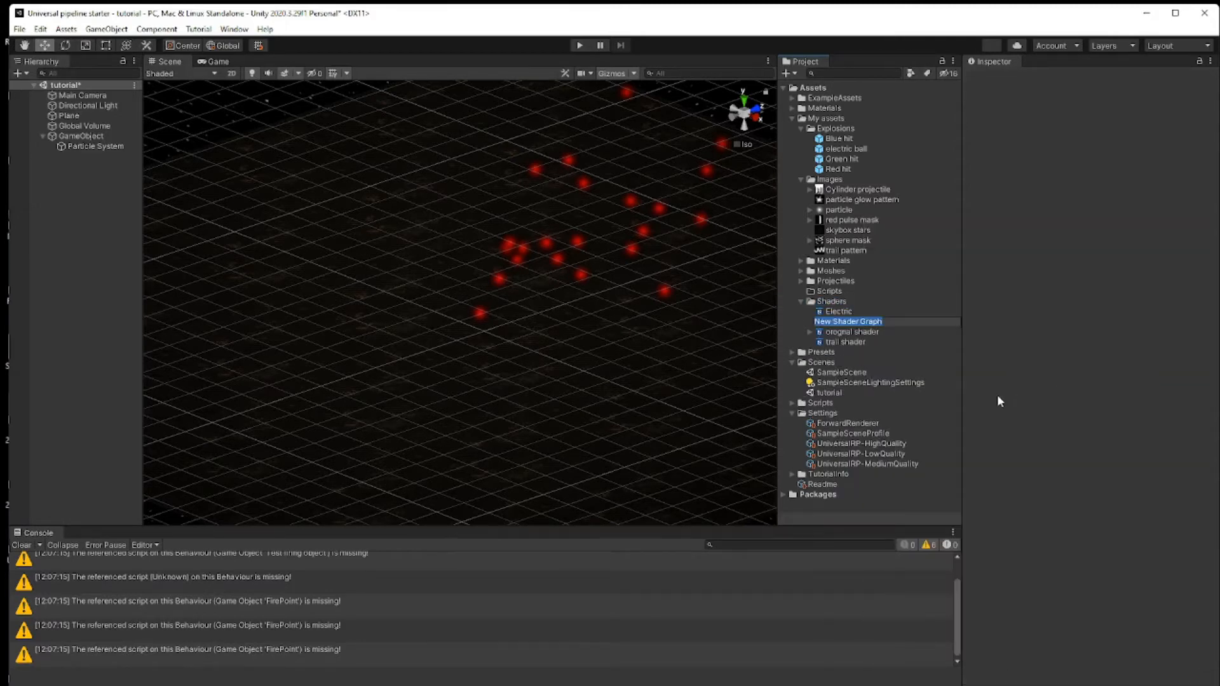
text(Glow particle)
key(Return)
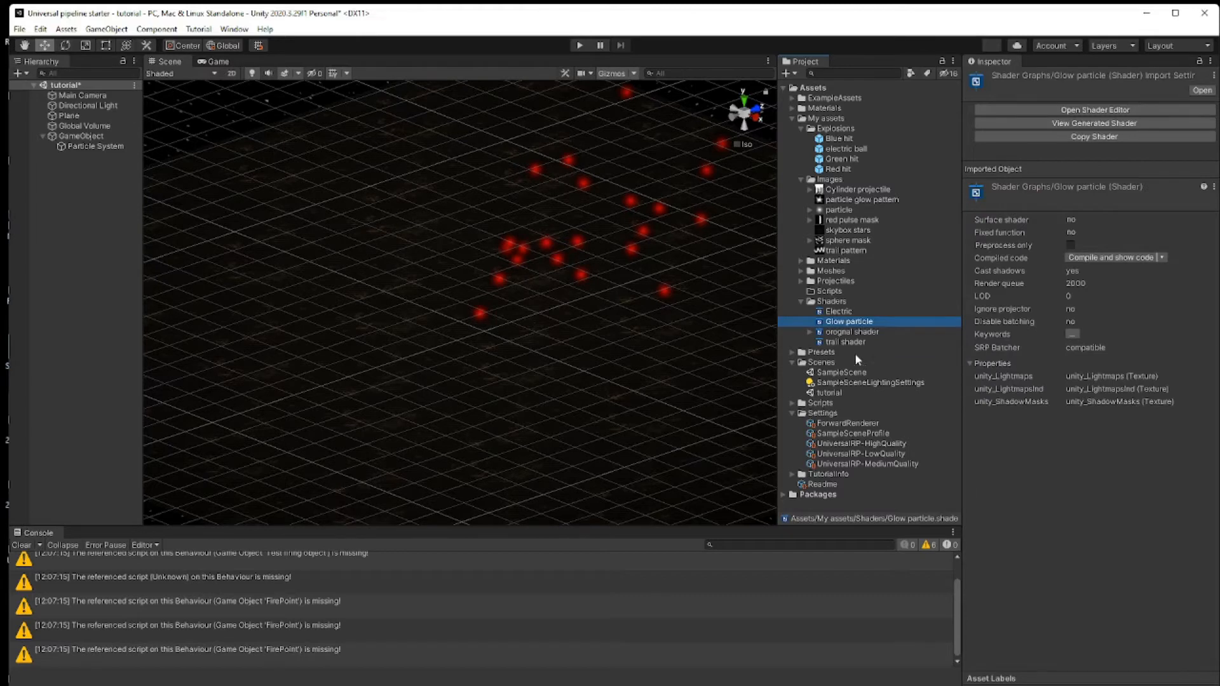
Step: Open the Glow particle shader graph and dock its editor beside the Game view
double_click(849, 323)
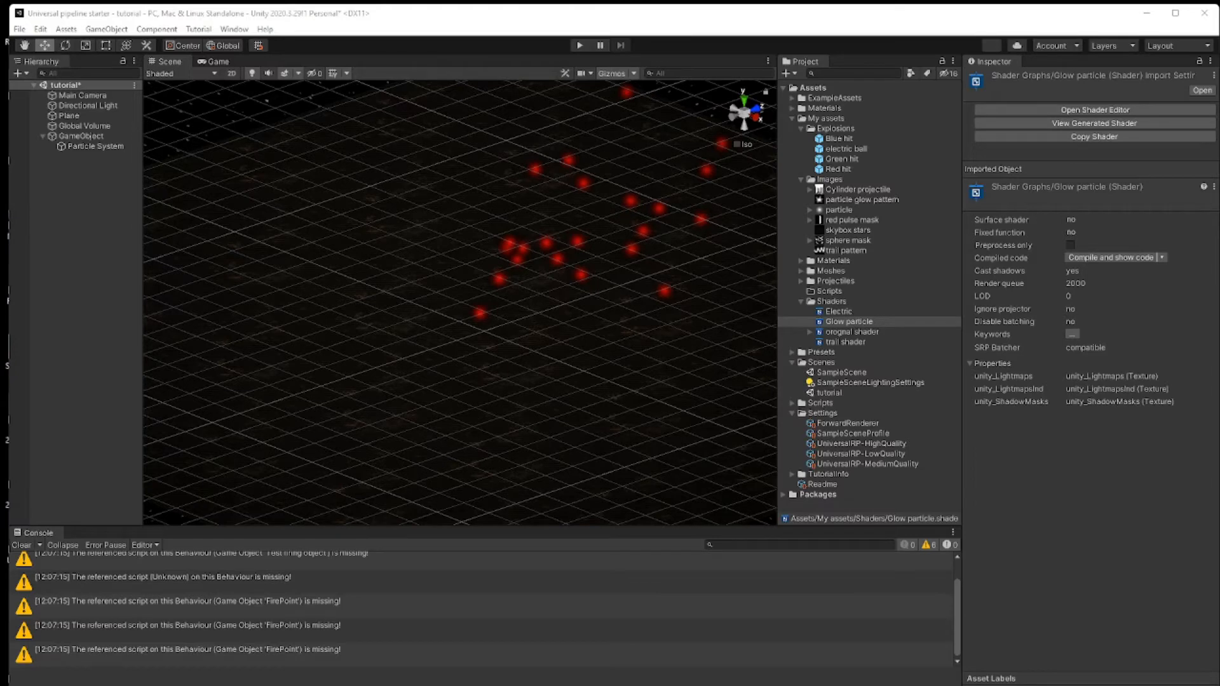
drag(1219, 52, 264, 71)
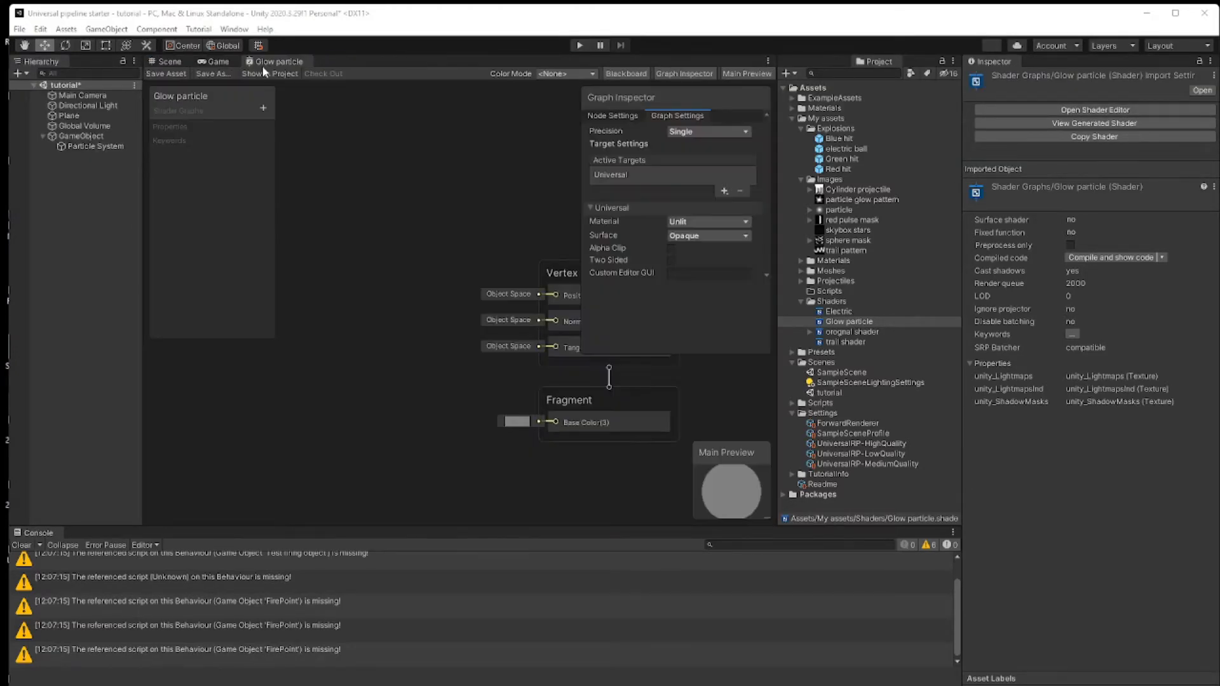
Step: Move the Vertex and Fragment blocks clear of the Graph Inspector, with Fragment aligned directly beneath Vertex
scroll(440, 303, down, 1)
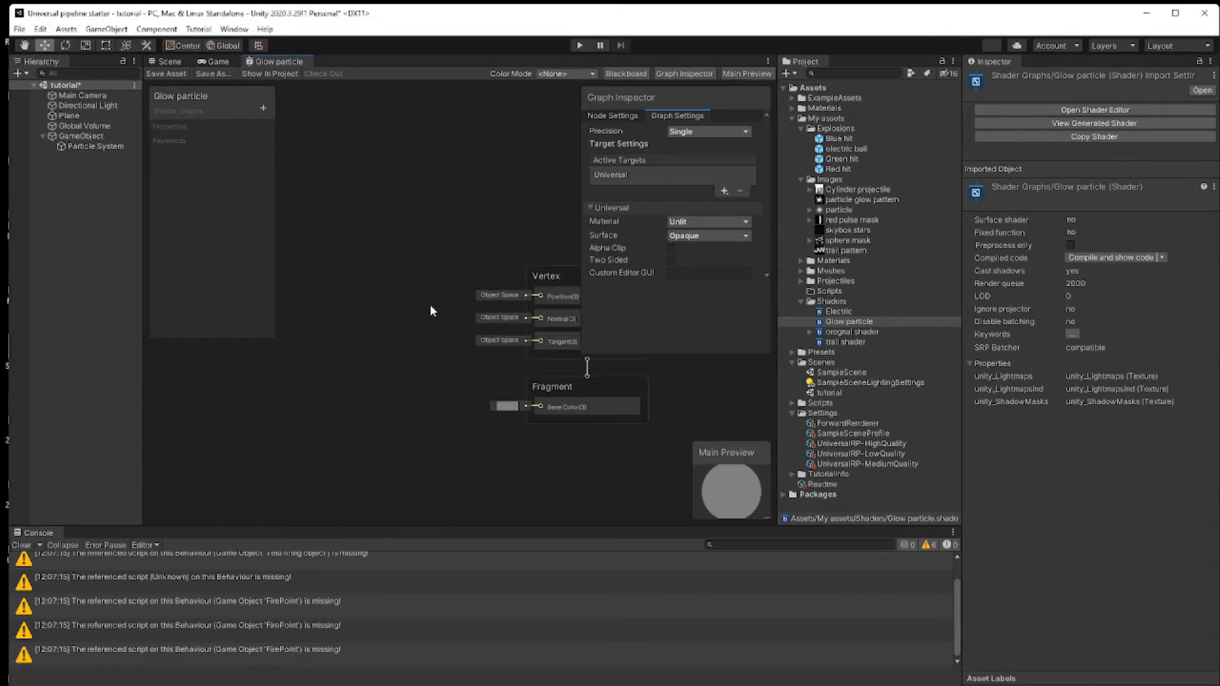
scroll(430, 304, down, 2)
drag(547, 285, 510, 266)
drag(573, 365, 537, 369)
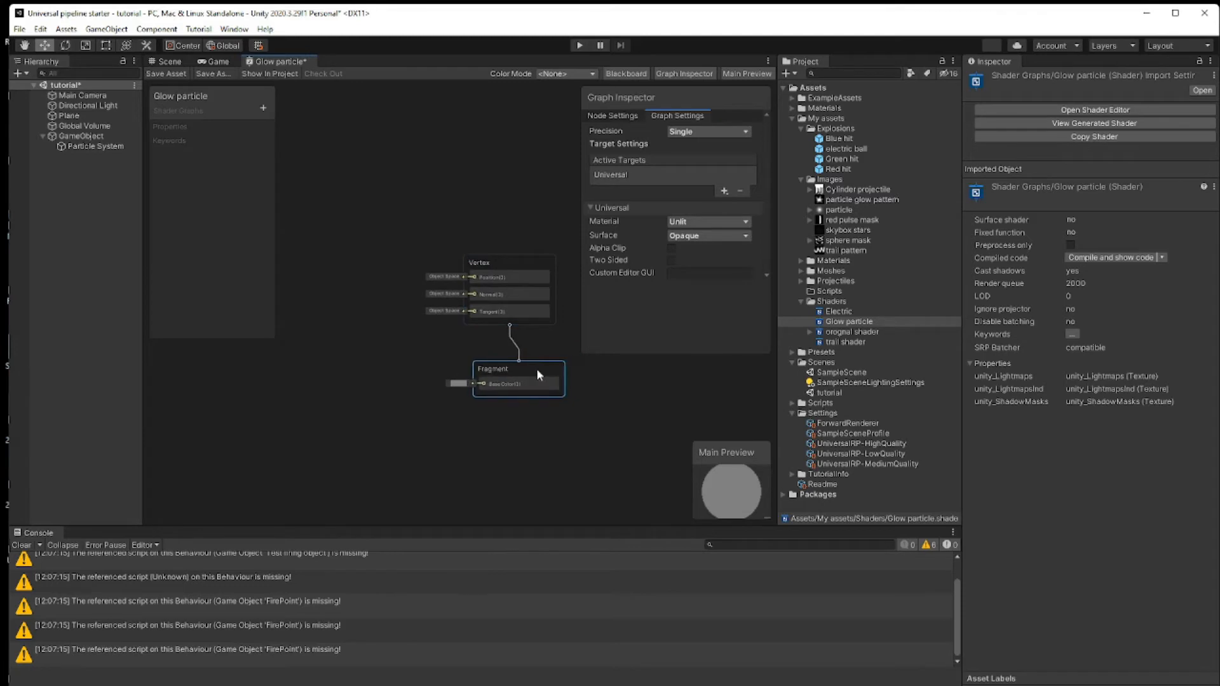
drag(520, 264, 532, 264)
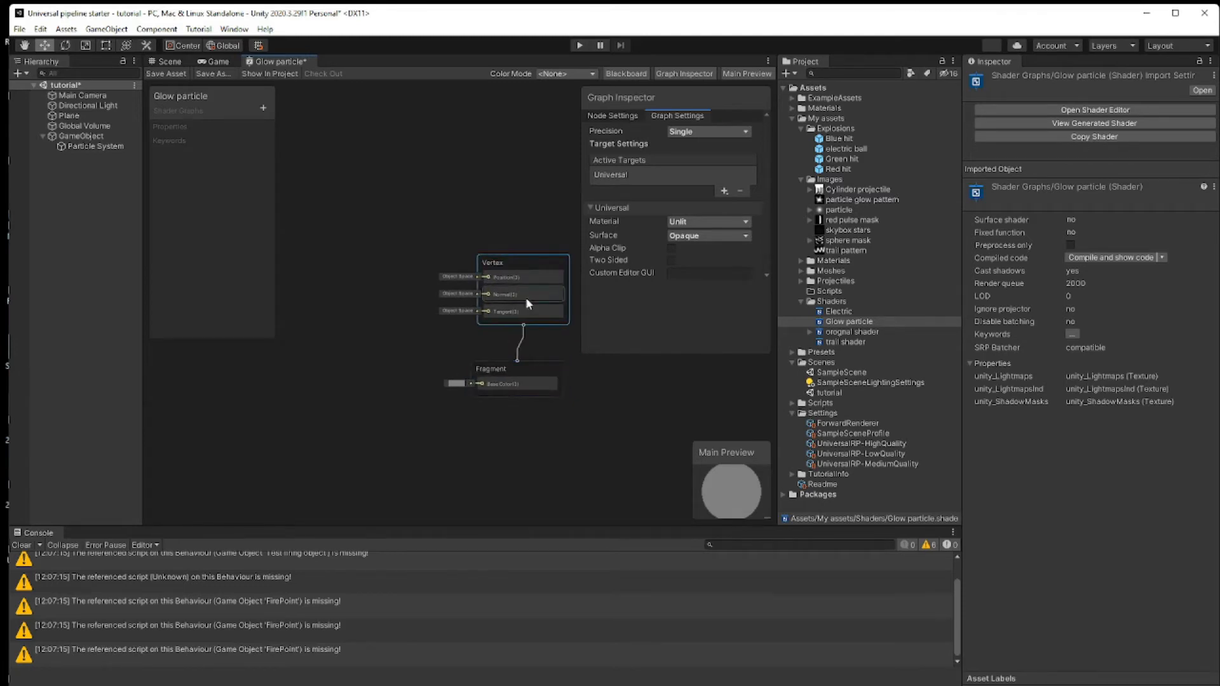
drag(533, 371, 545, 360)
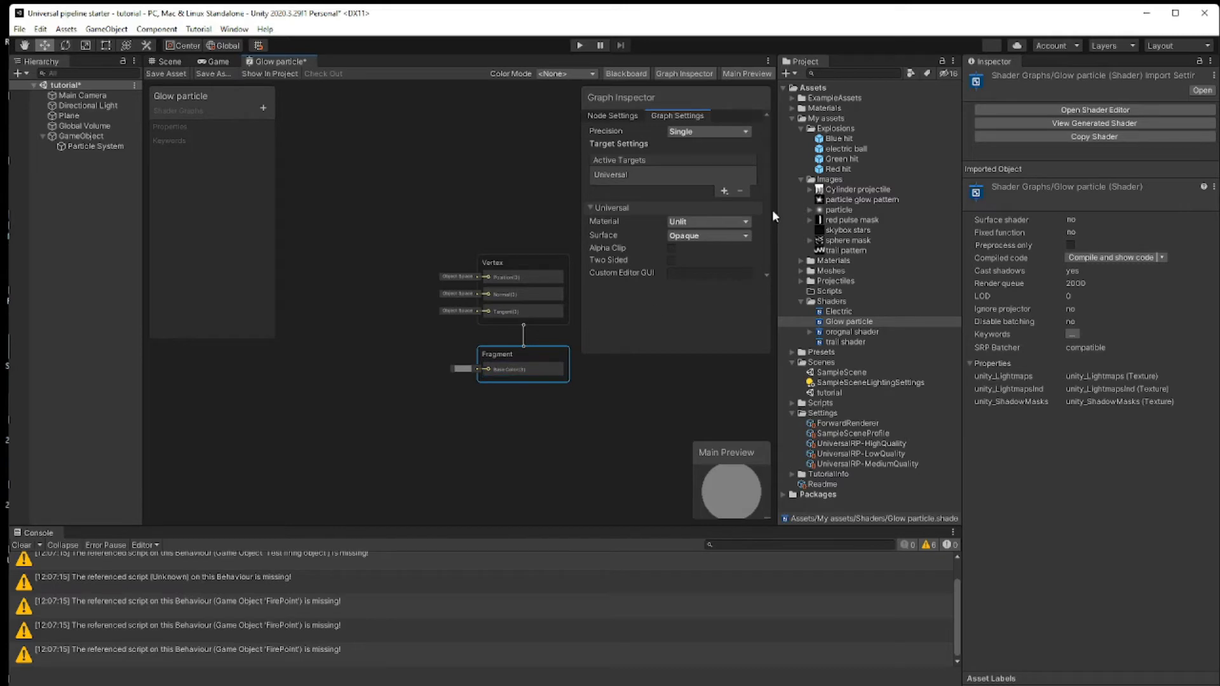
Step: Add Visual Effect to the active targets of the Glow particle graph
click(724, 192)
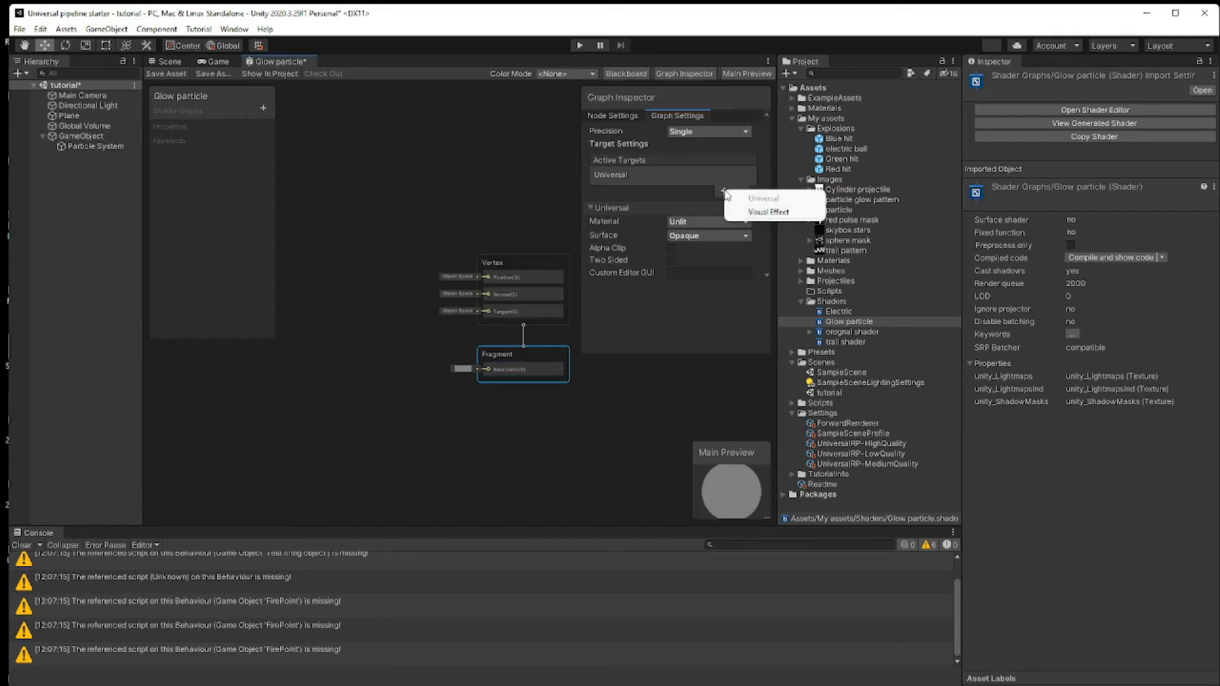
click(773, 211)
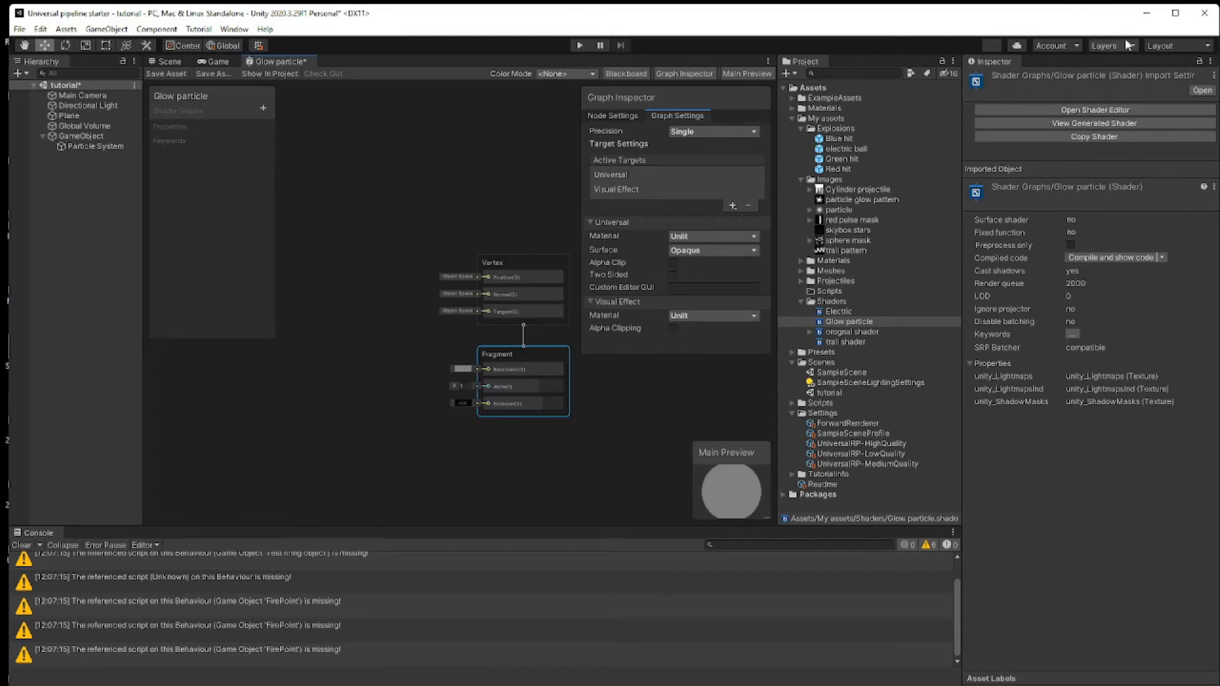
Step: Reposition and widen the editor window to give the shader graph more workspace, and slightly enlarge the Console's height
drag(1062, 14, 1219, 34)
drag(982, 31, 1172, 46)
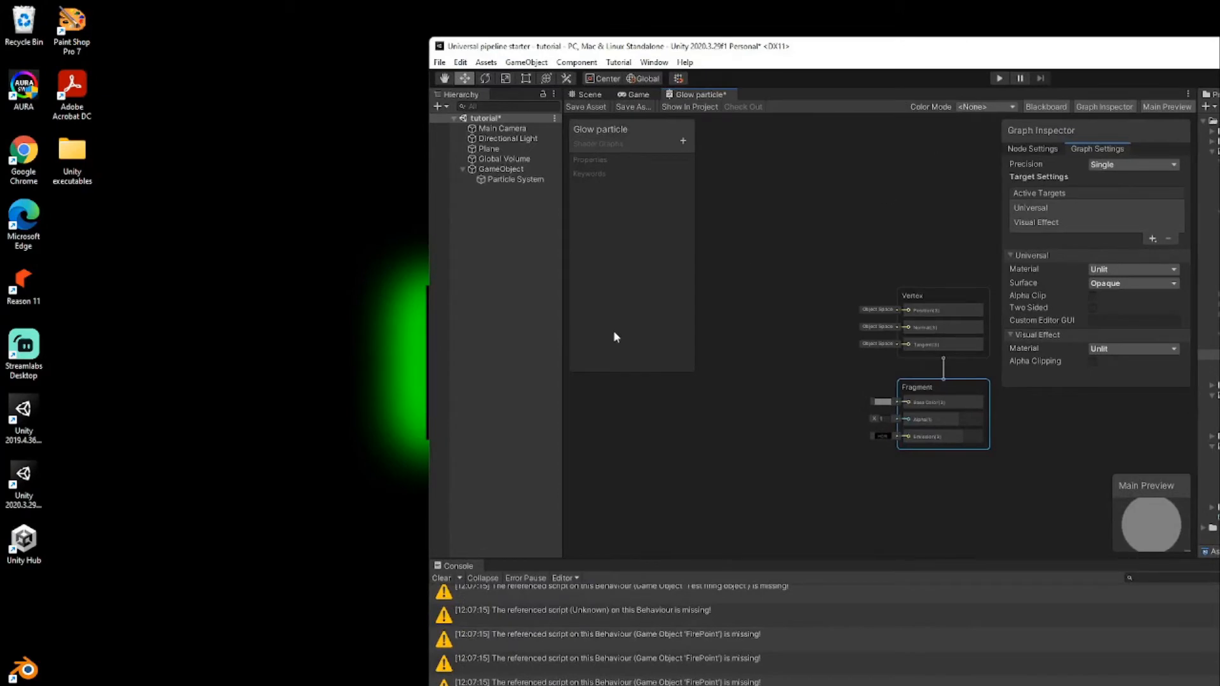
drag(428, 259, 3, 244)
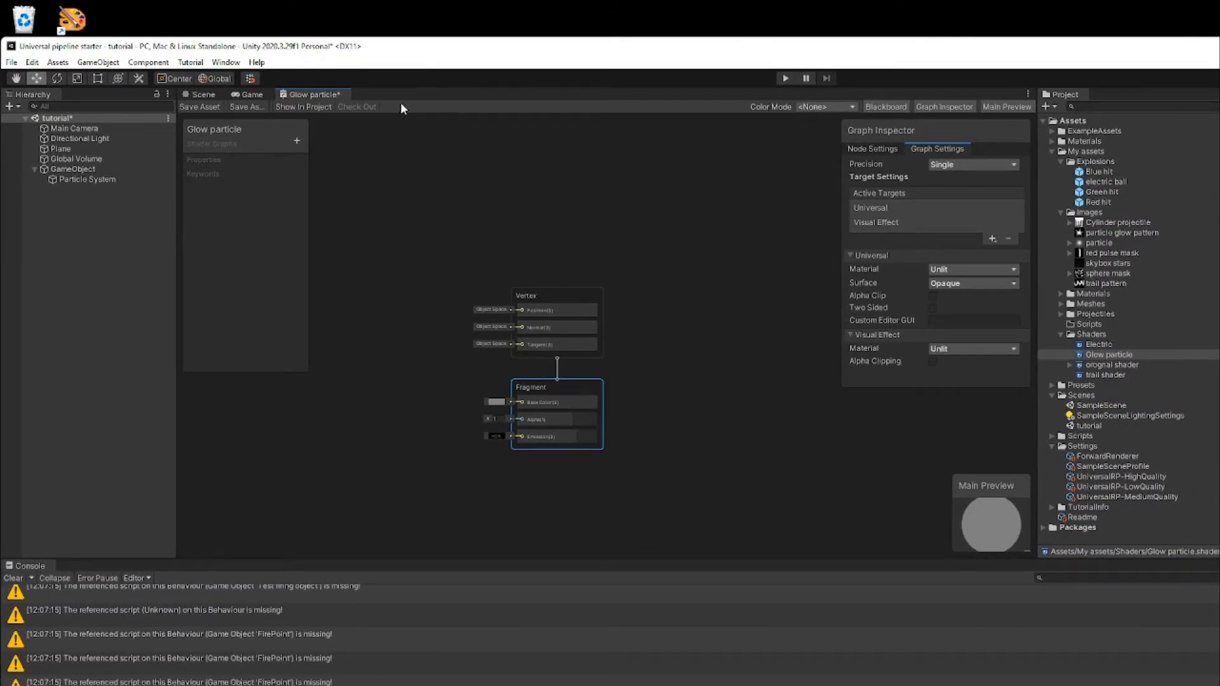
drag(478, 47, 482, 15)
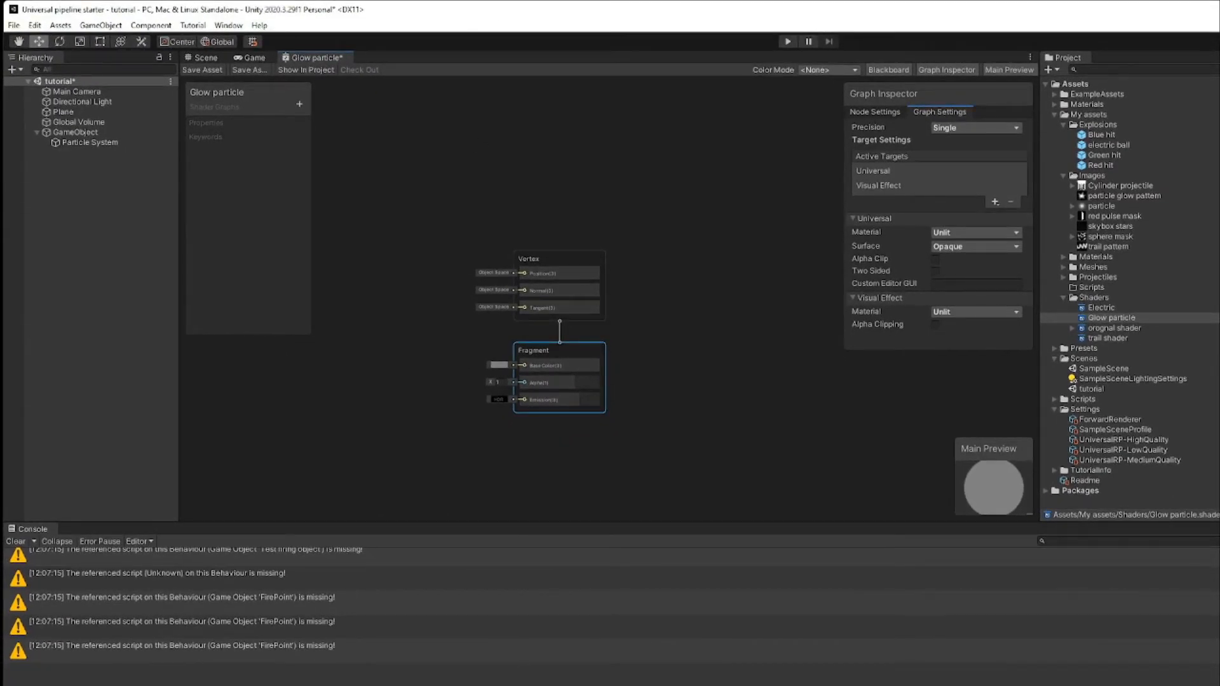
drag(482, 522, 481, 518)
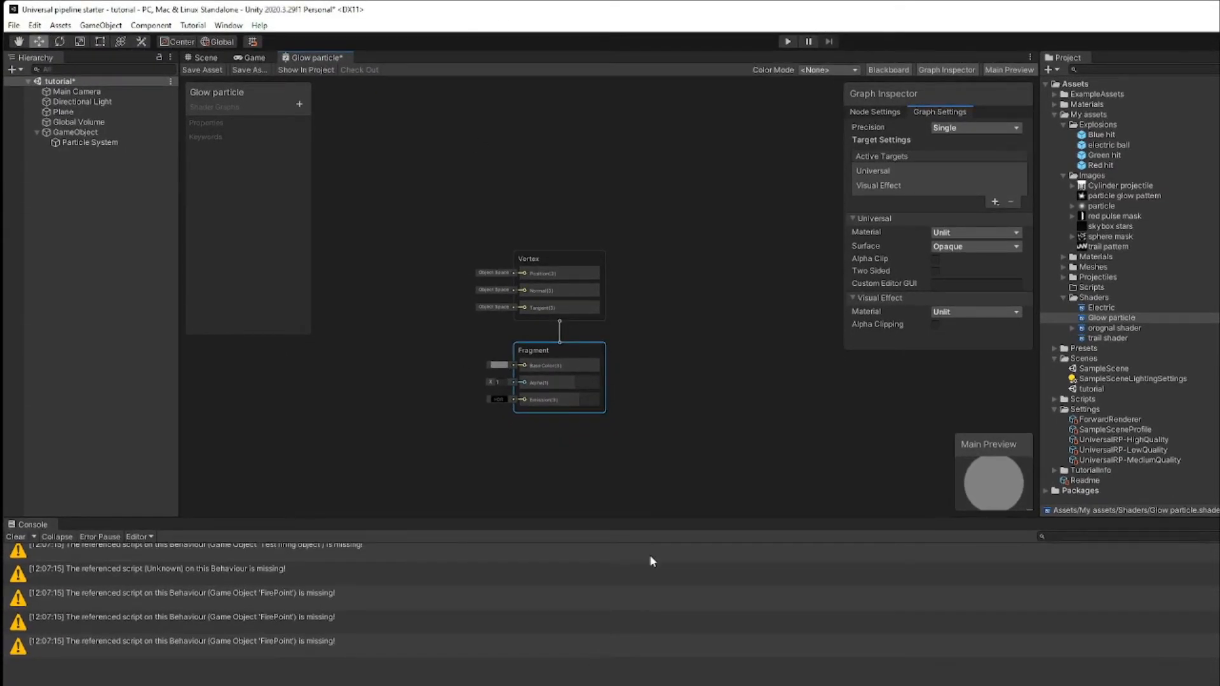
Step: Move the Vertex and Fragment blocks together closer to the Graph Inspector, freeing space for nodes ahead of them
drag(415, 445, 571, 308)
drag(630, 233, 762, 247)
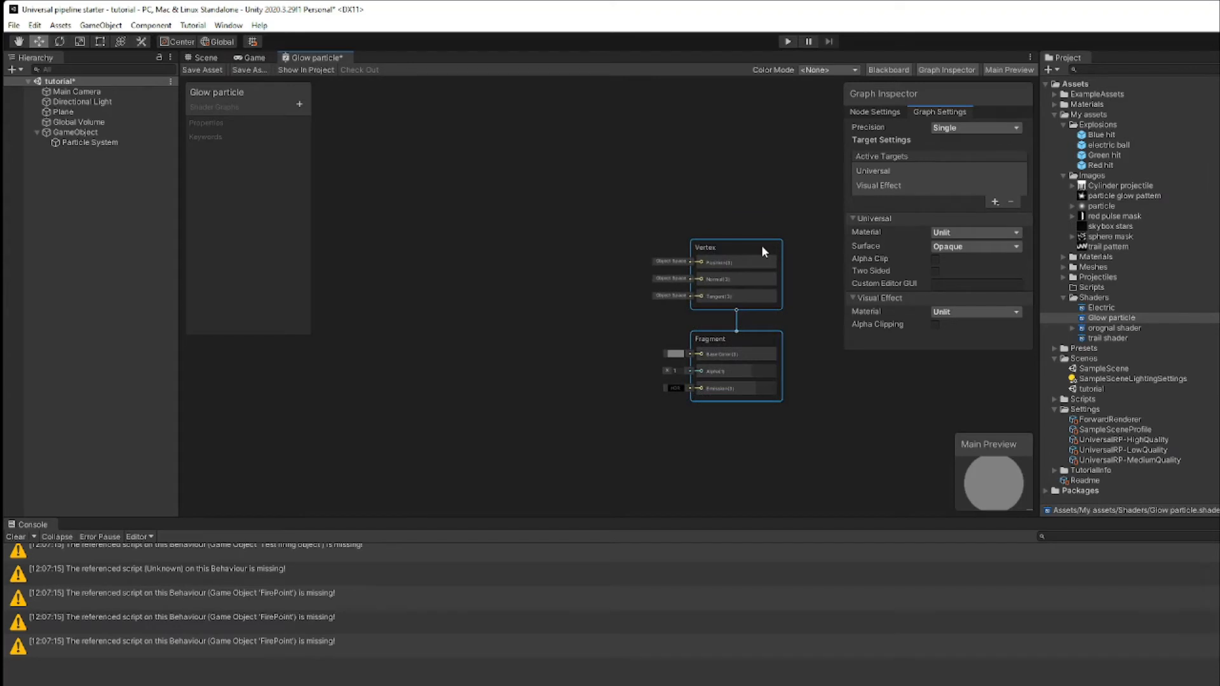
Step: Add a Color property named Glow color to the Blackboard and place its node in the empty graph area above the Vertex block
click(299, 103)
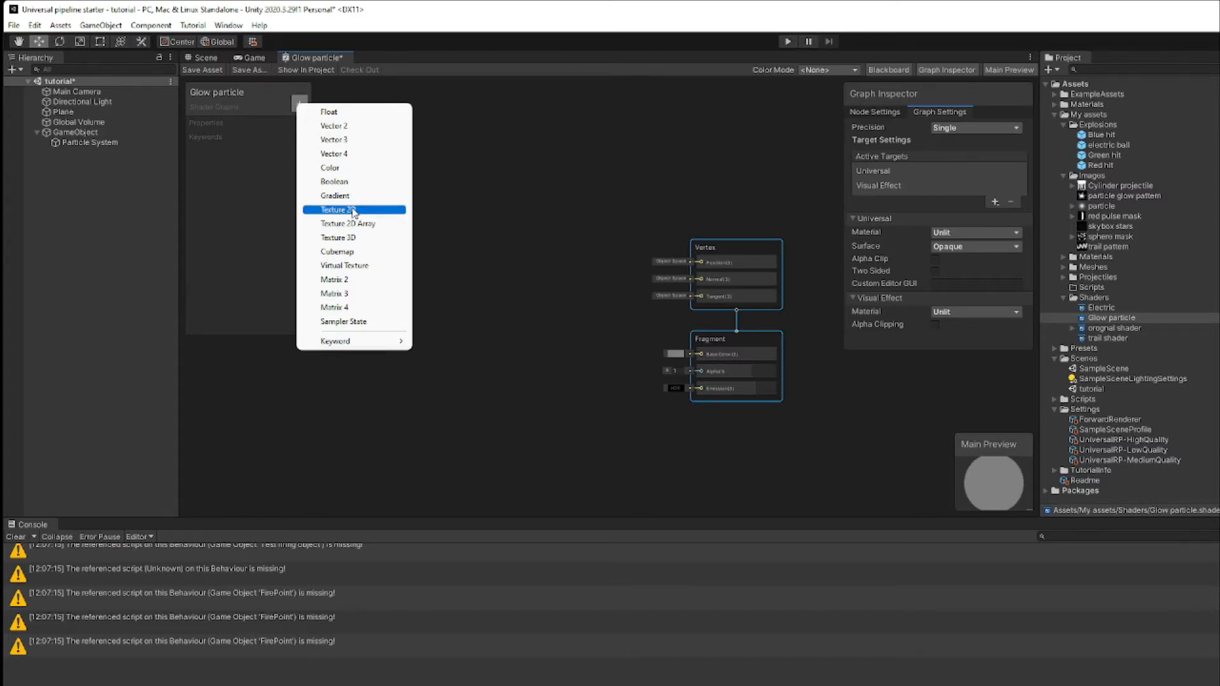
click(347, 170)
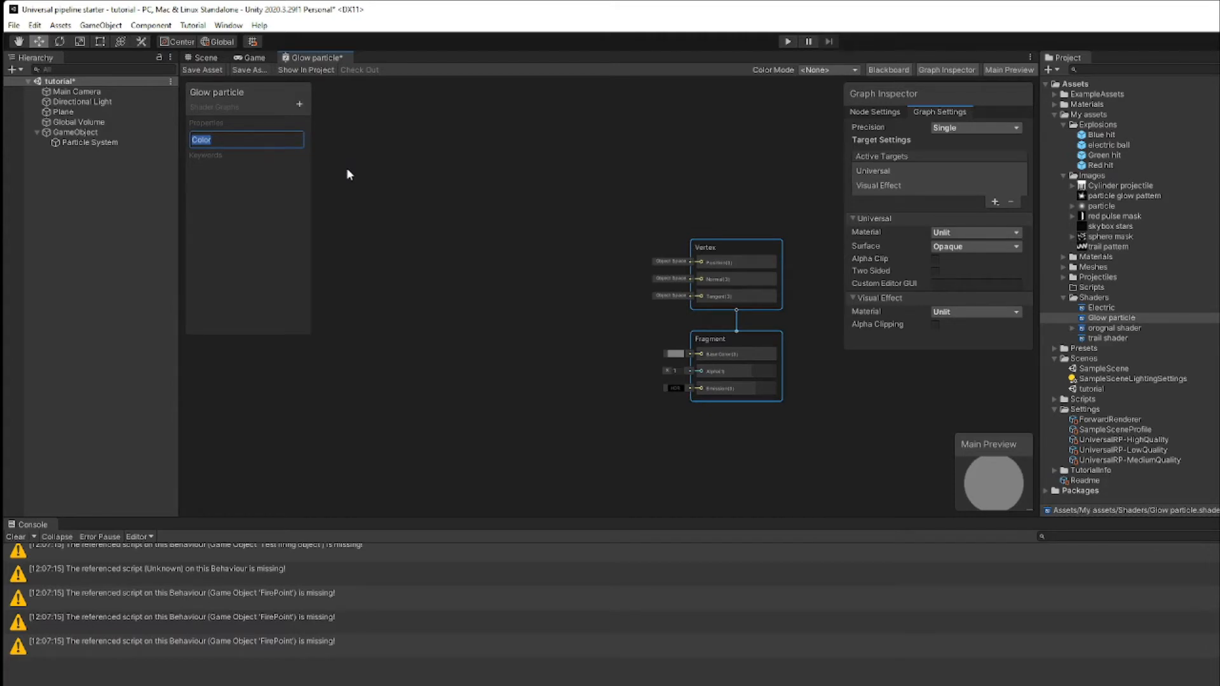
text(Glow color)
key(Return)
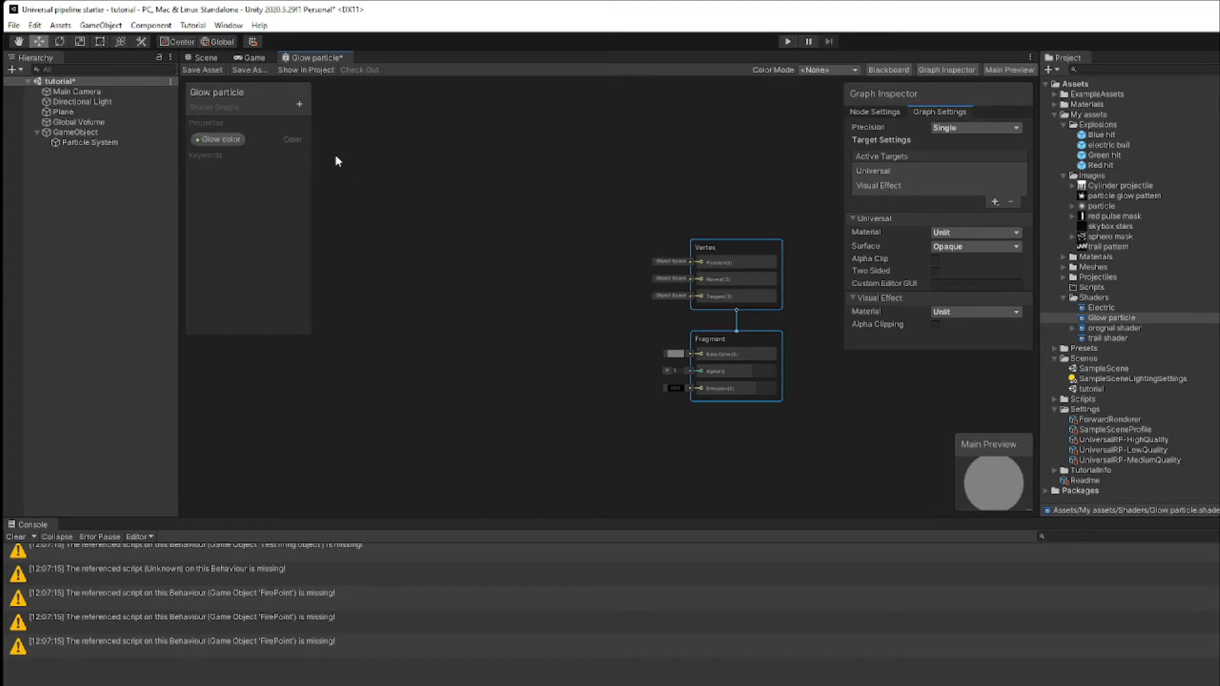
drag(221, 139, 386, 159)
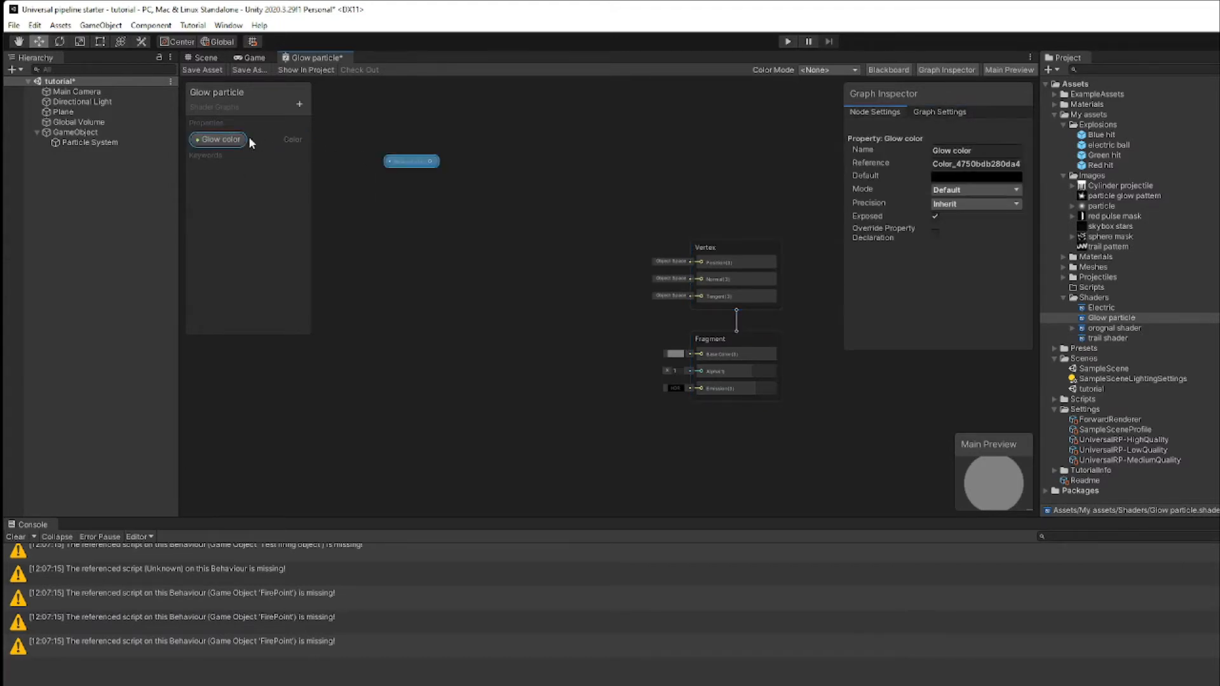
click(987, 175)
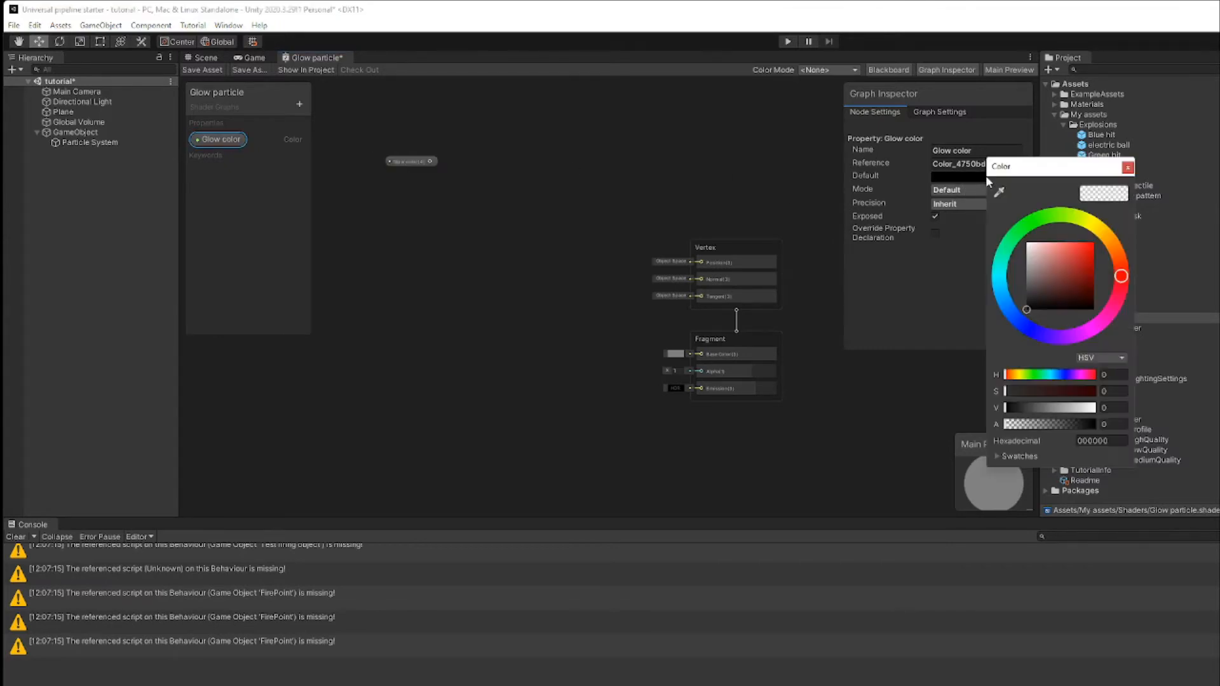
click(1024, 230)
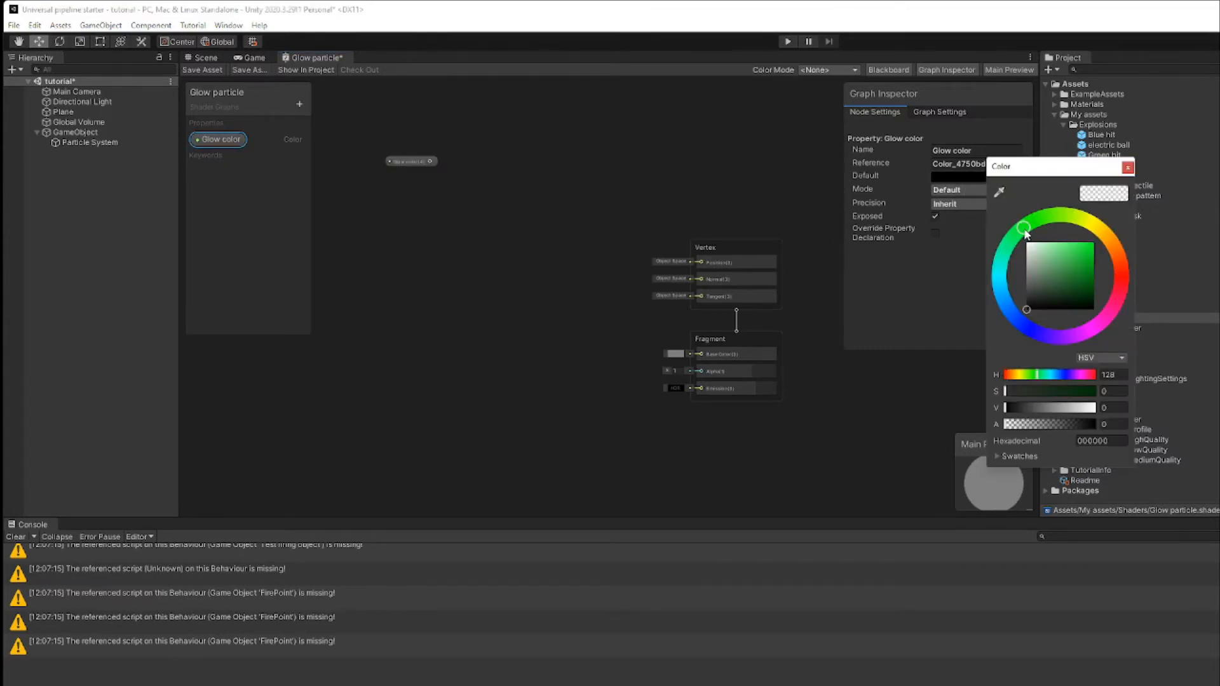
click(1128, 167)
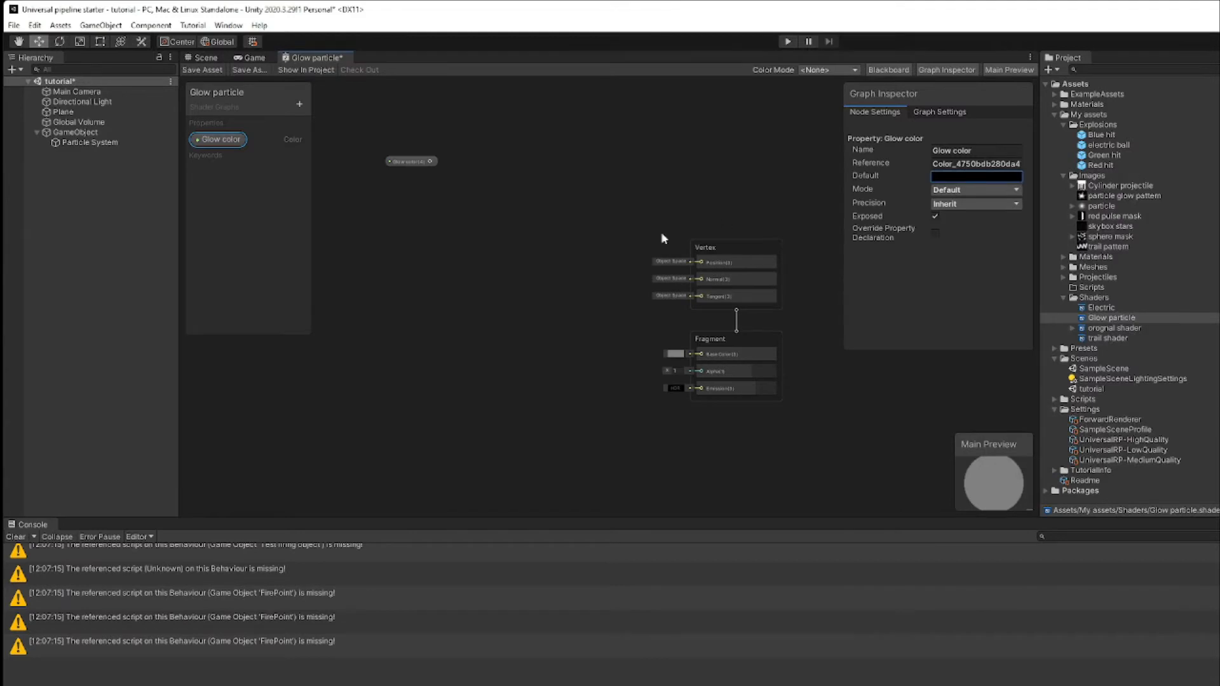
Step: Set the Glow color property's default to a bright green with hue 132, saturation 97 and value 98
click(977, 177)
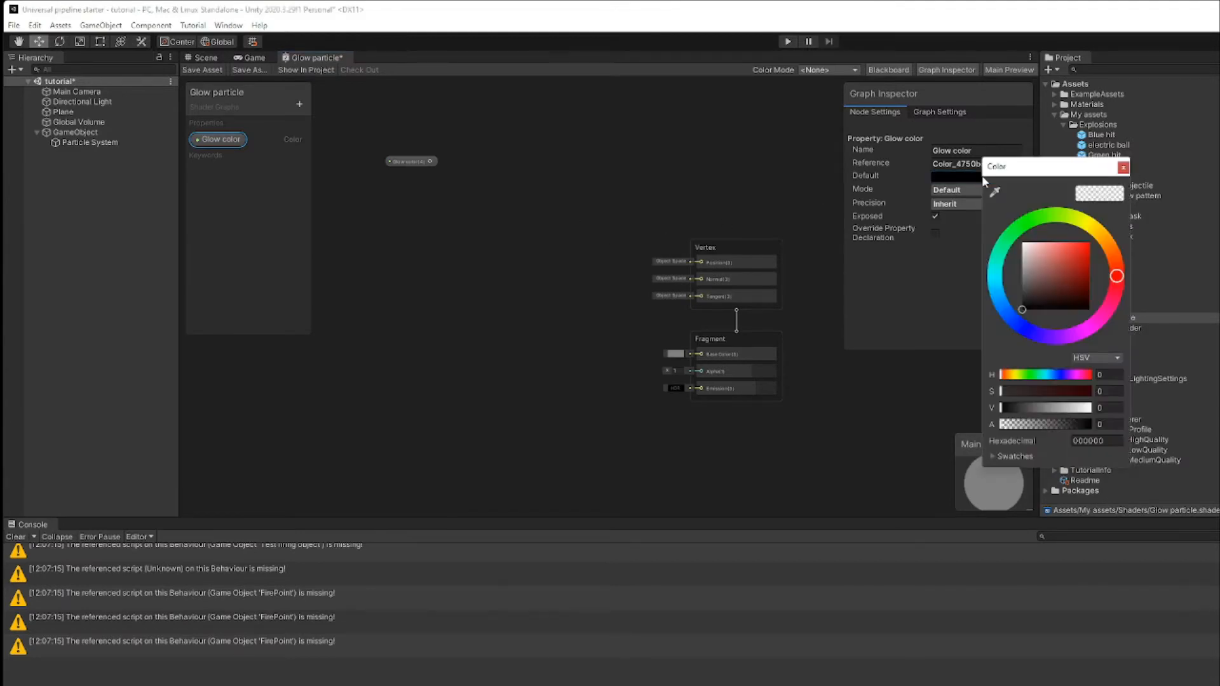
click(1016, 237)
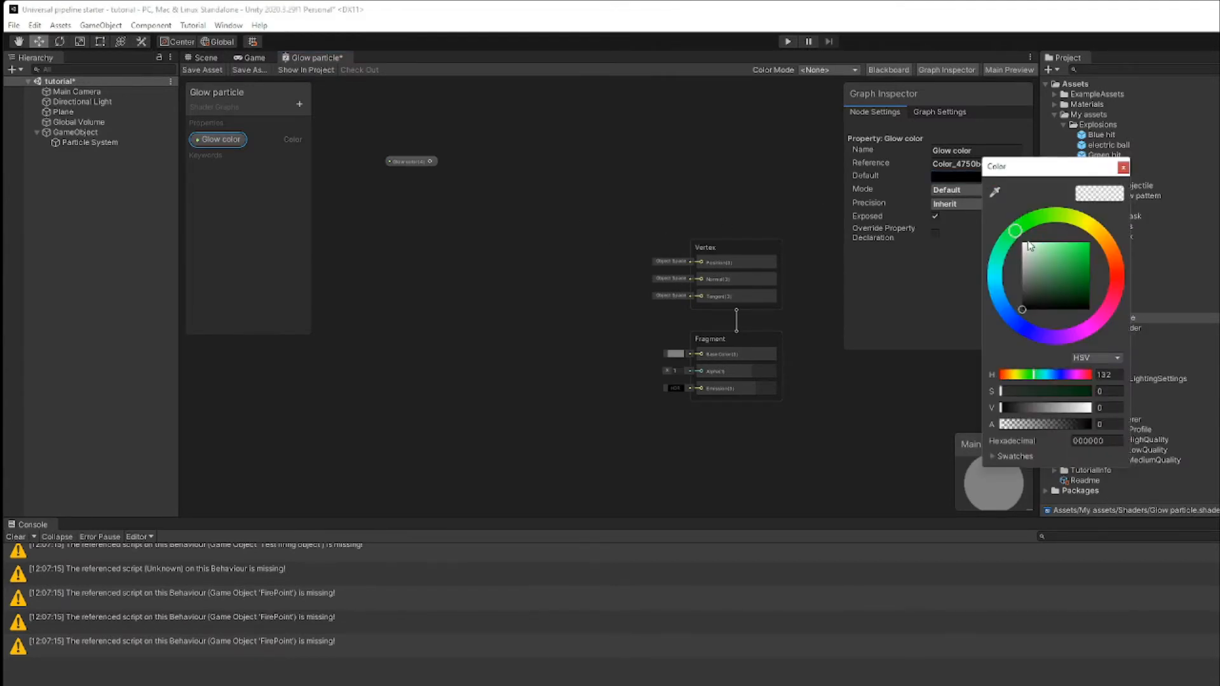
click(1089, 246)
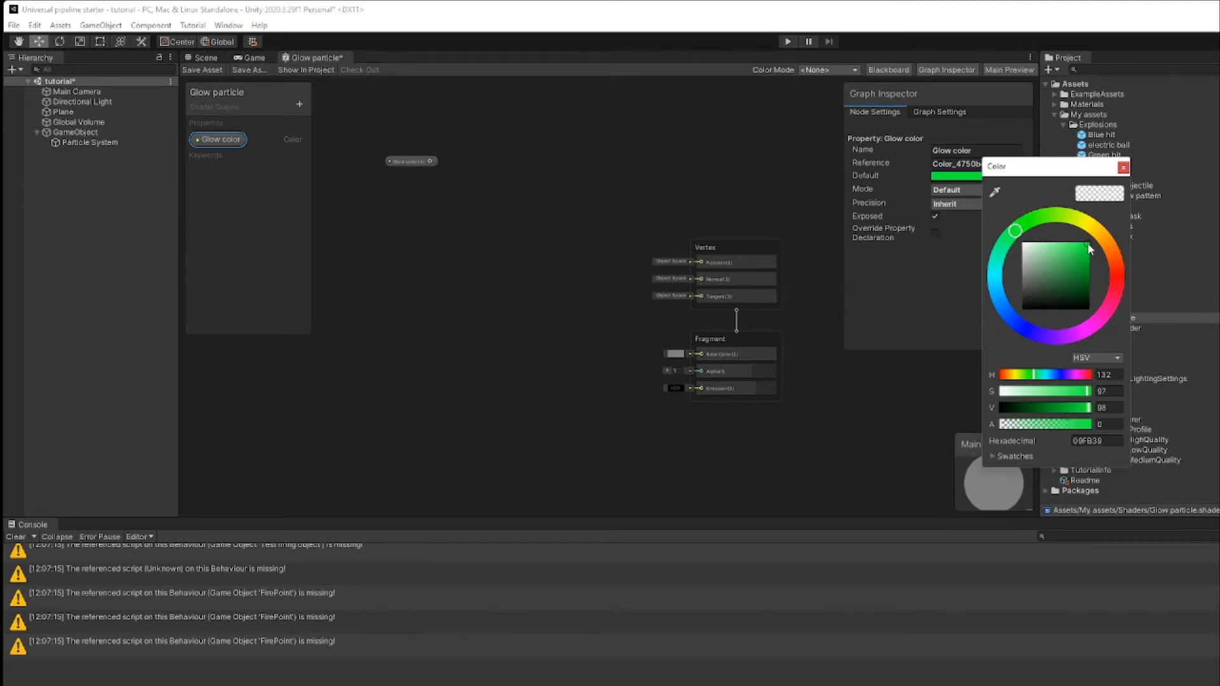
click(1117, 358)
click(1123, 337)
click(1122, 168)
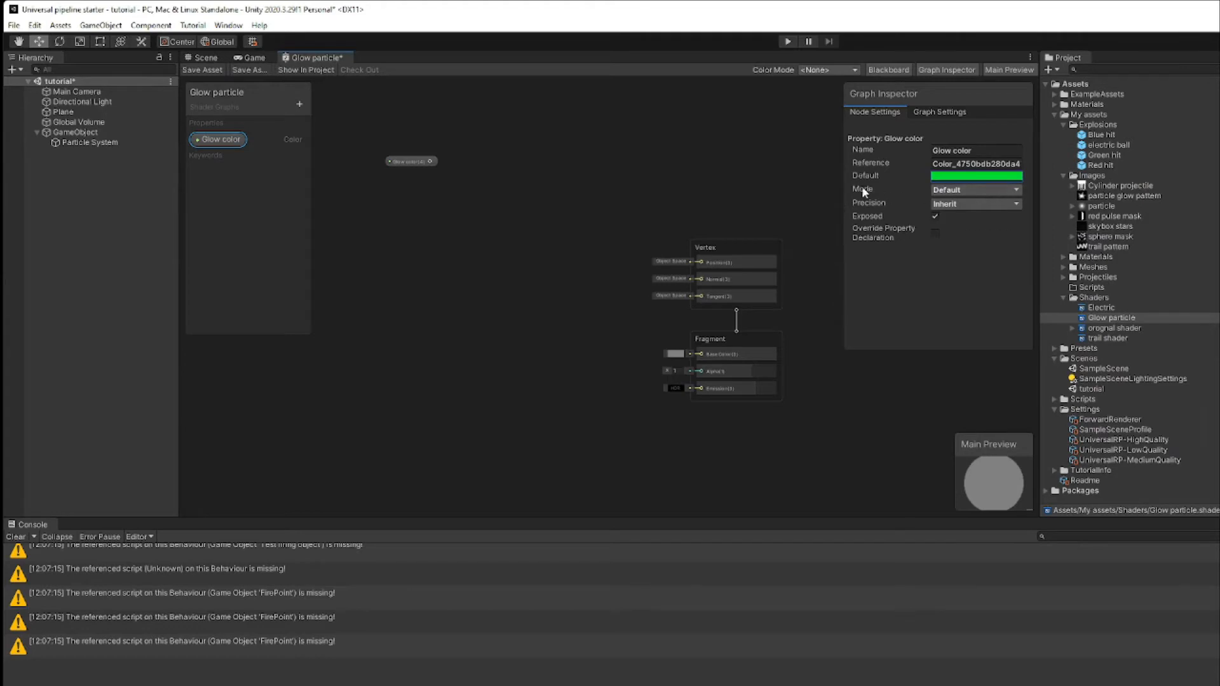
Step: Switch the Glow color property to HDR mode with intensity 1.4, and shift its node slightly toward the Blackboard
click(997, 189)
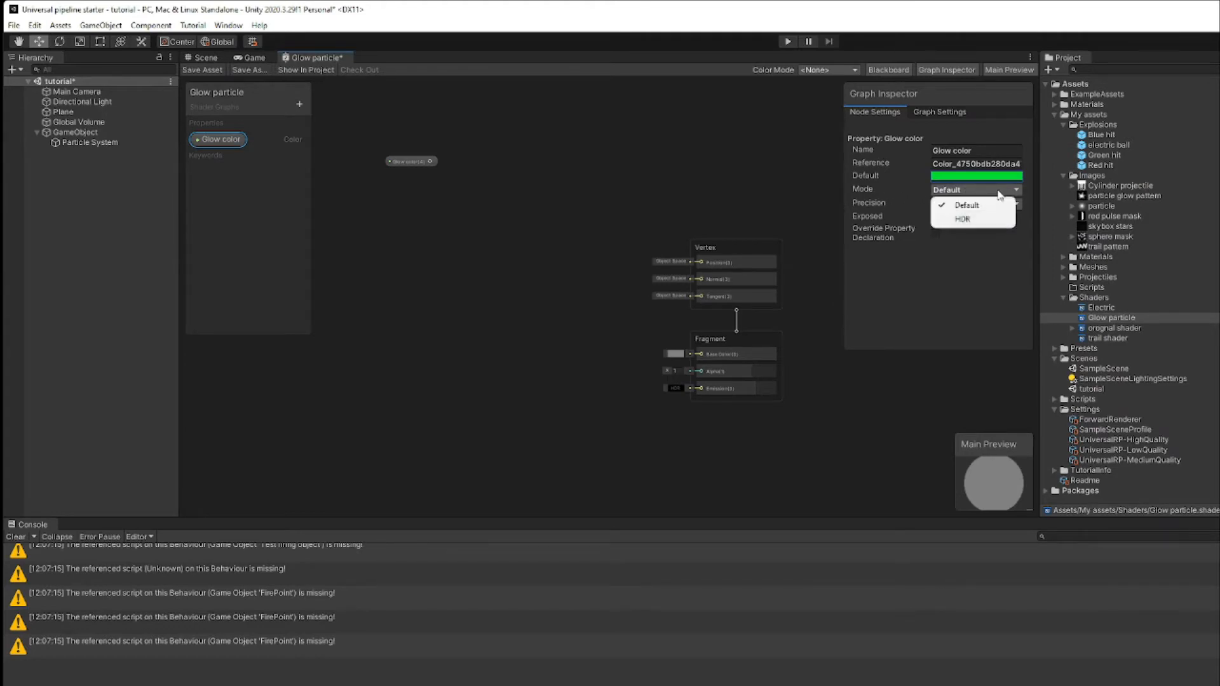
click(972, 220)
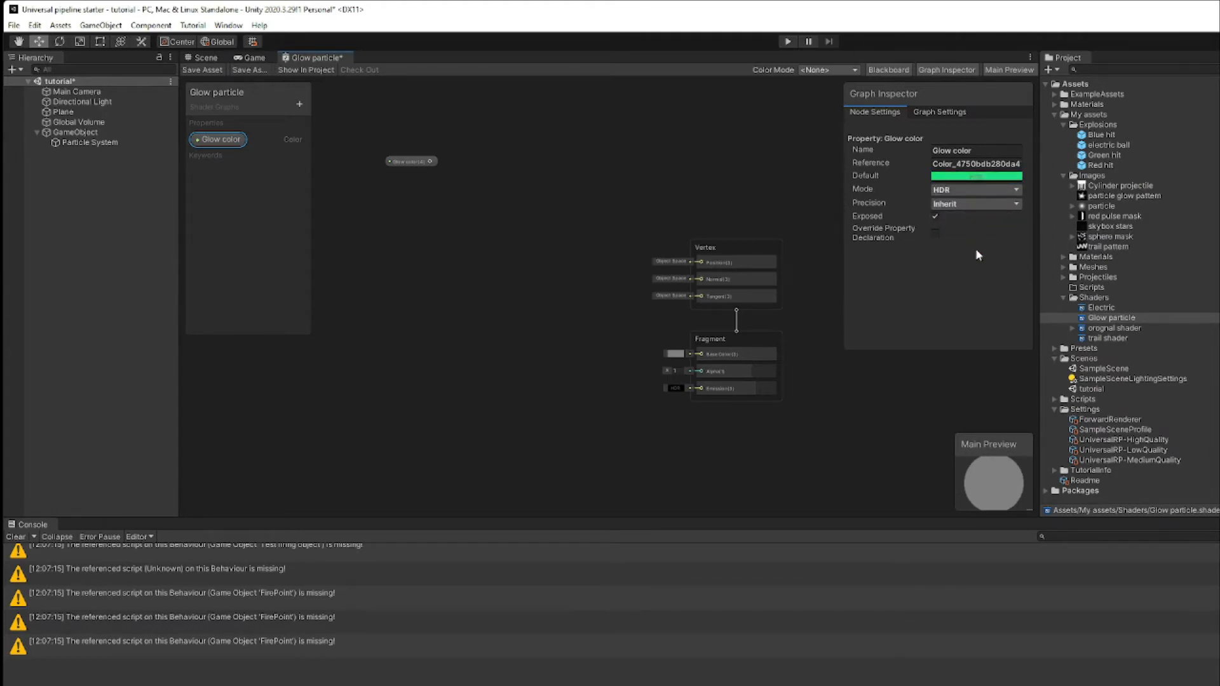
click(964, 176)
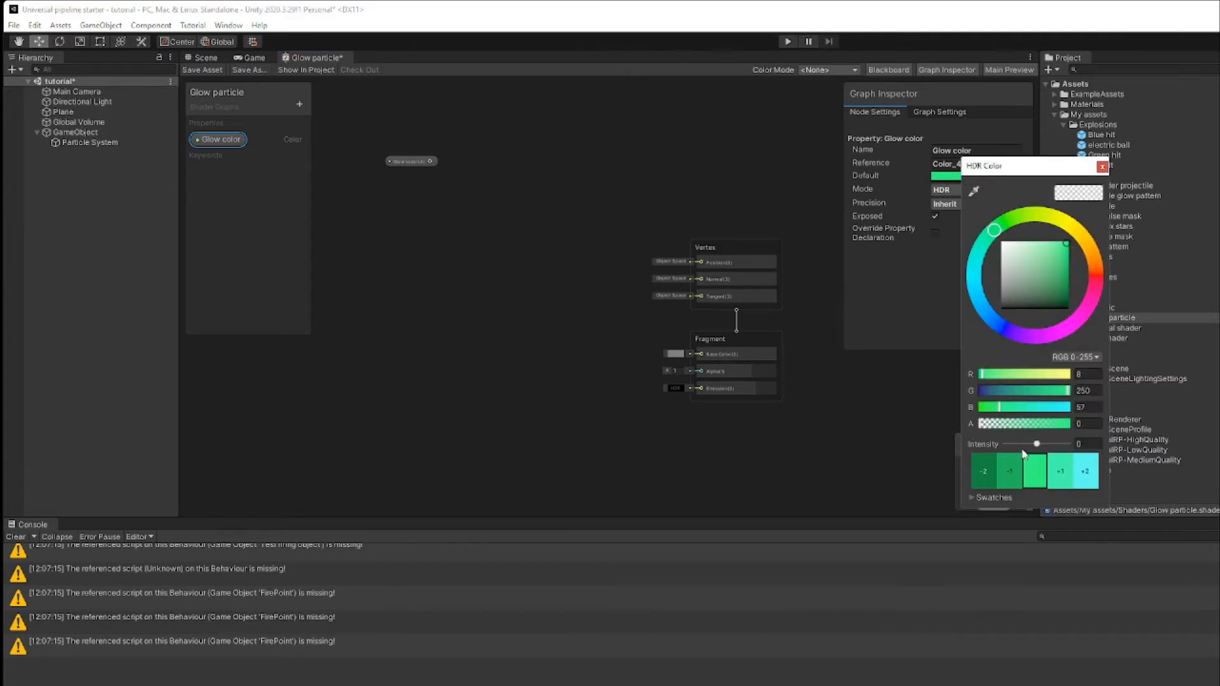
drag(1037, 445, 1042, 446)
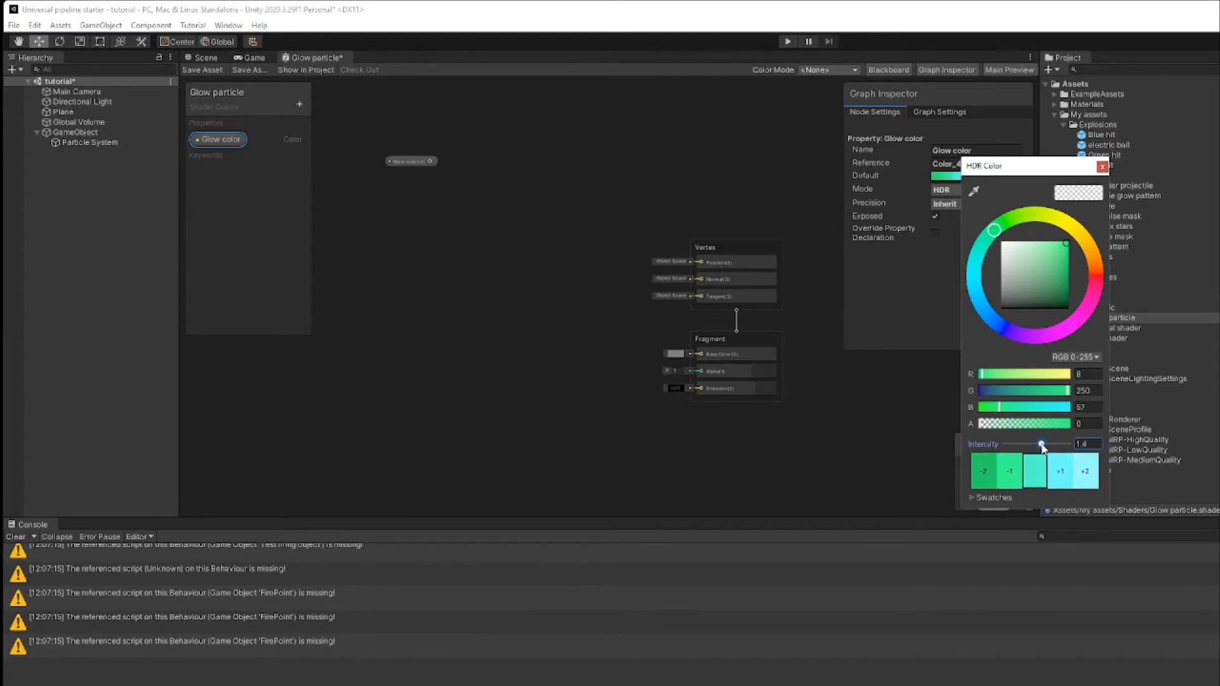
click(1103, 167)
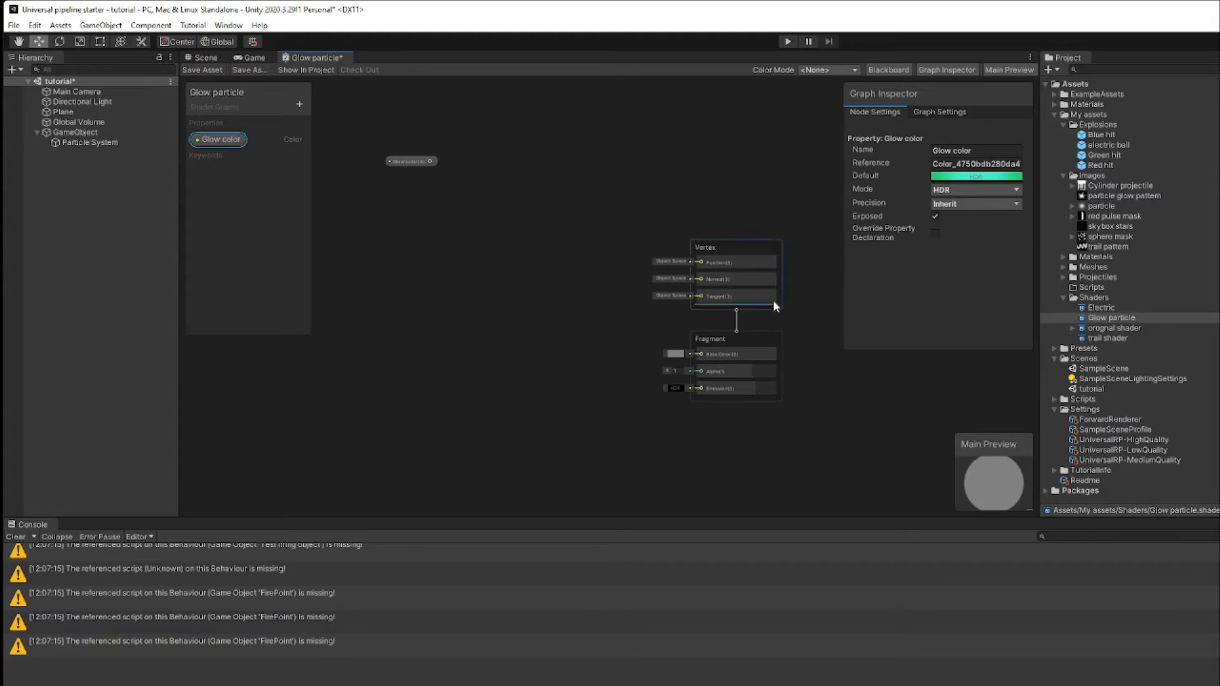
drag(413, 158, 404, 161)
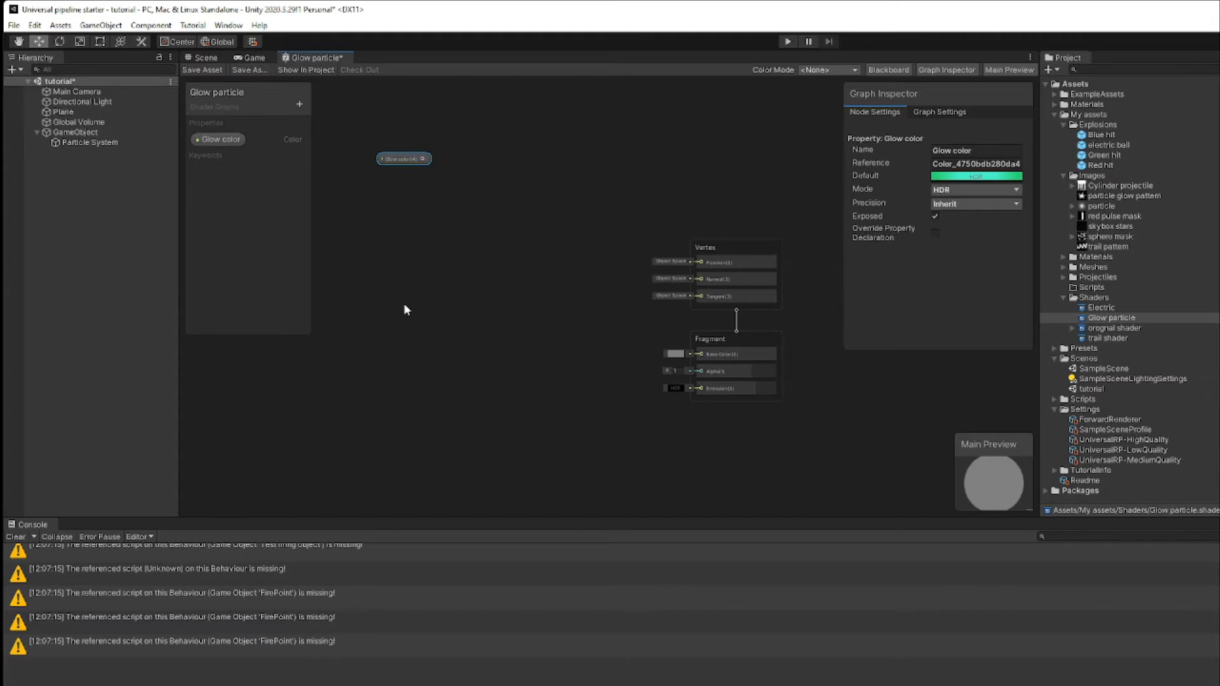
Step: Add a Texture 2D property named Particle tecture and place its node in the graph just below the Blackboard
click(300, 105)
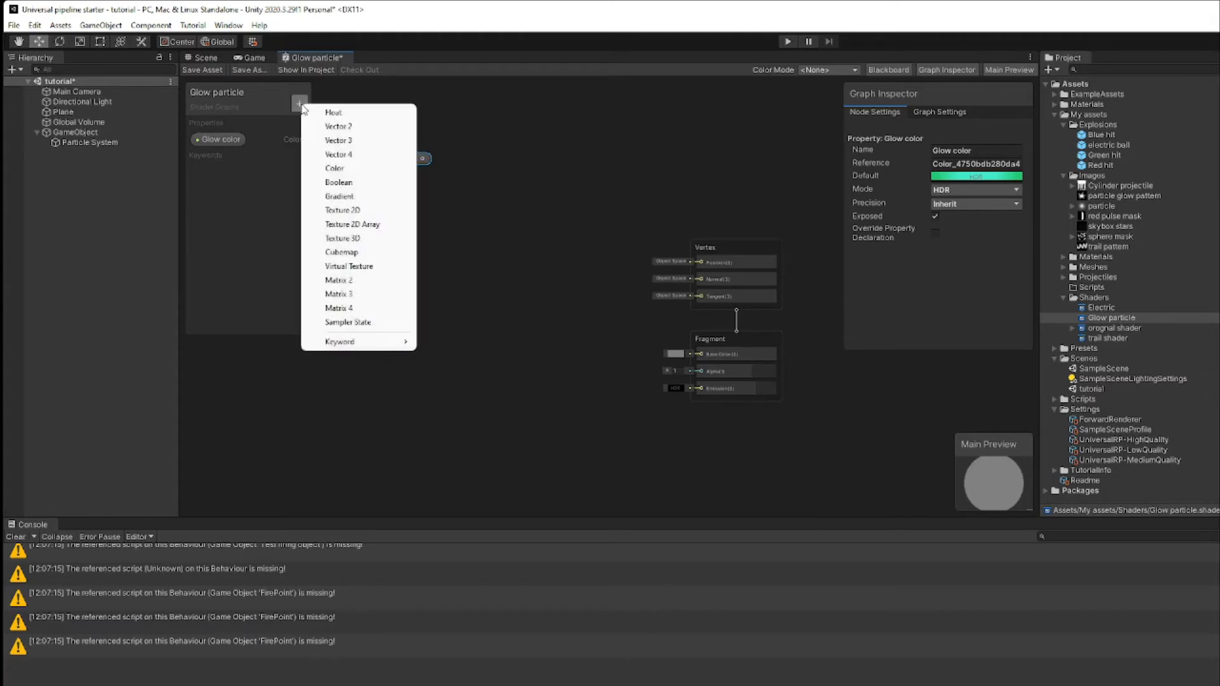
click(346, 216)
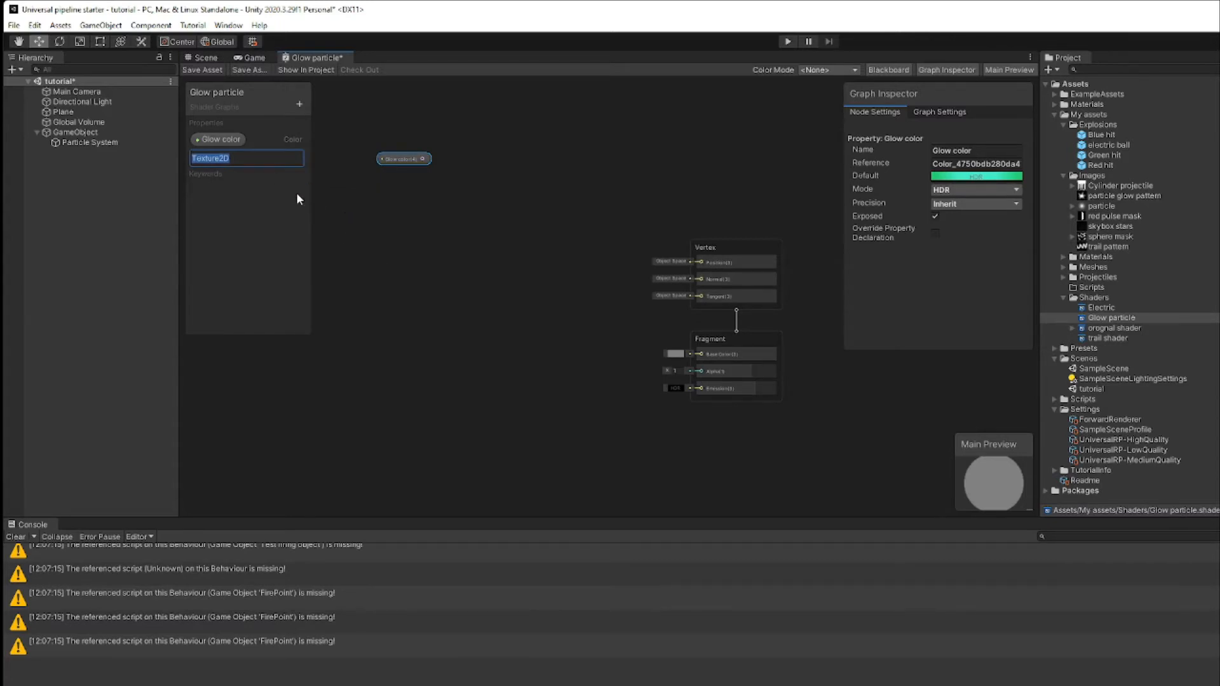
text(Particle tecture)
key(Return)
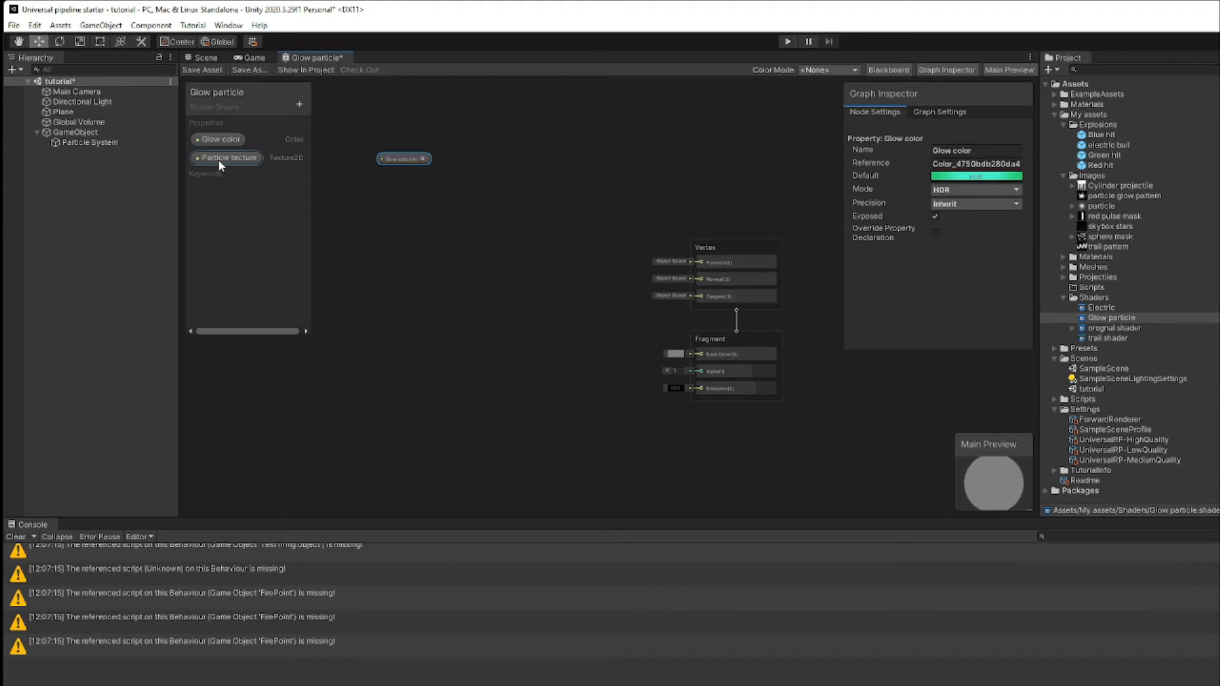
drag(219, 158, 328, 386)
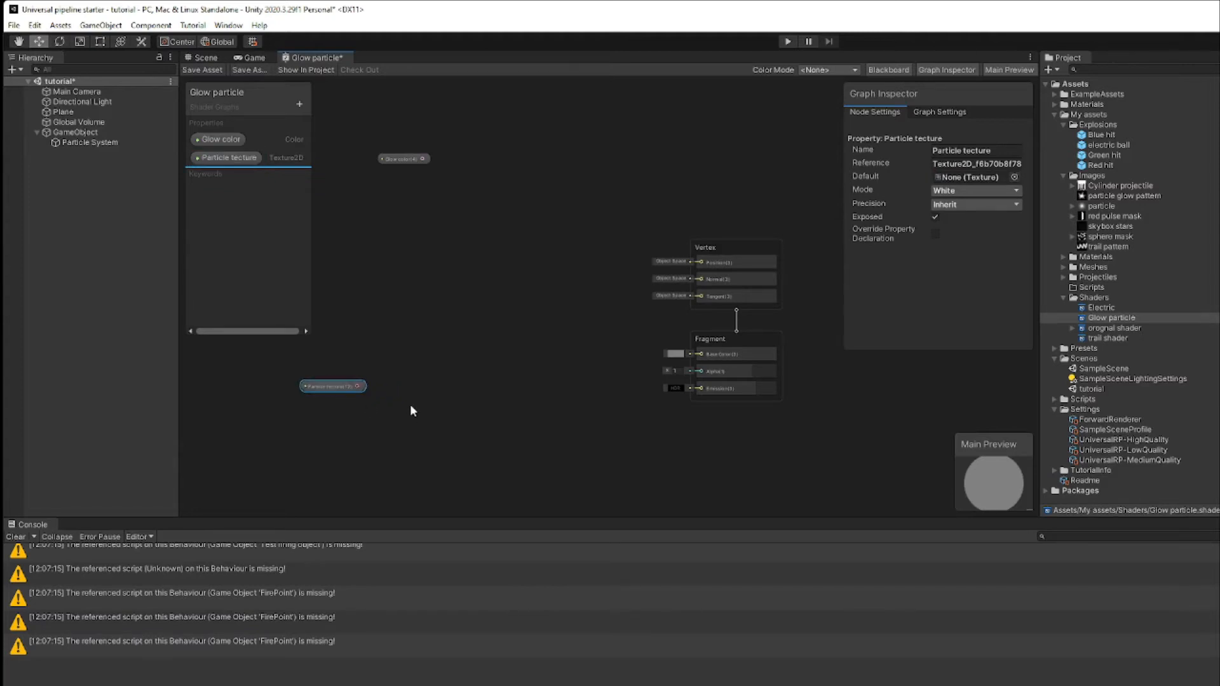
Step: Create a Sample Texture 2D node ahead of the Fragment block and connect the Particle tecture node to its Texture input
right_click(414, 353)
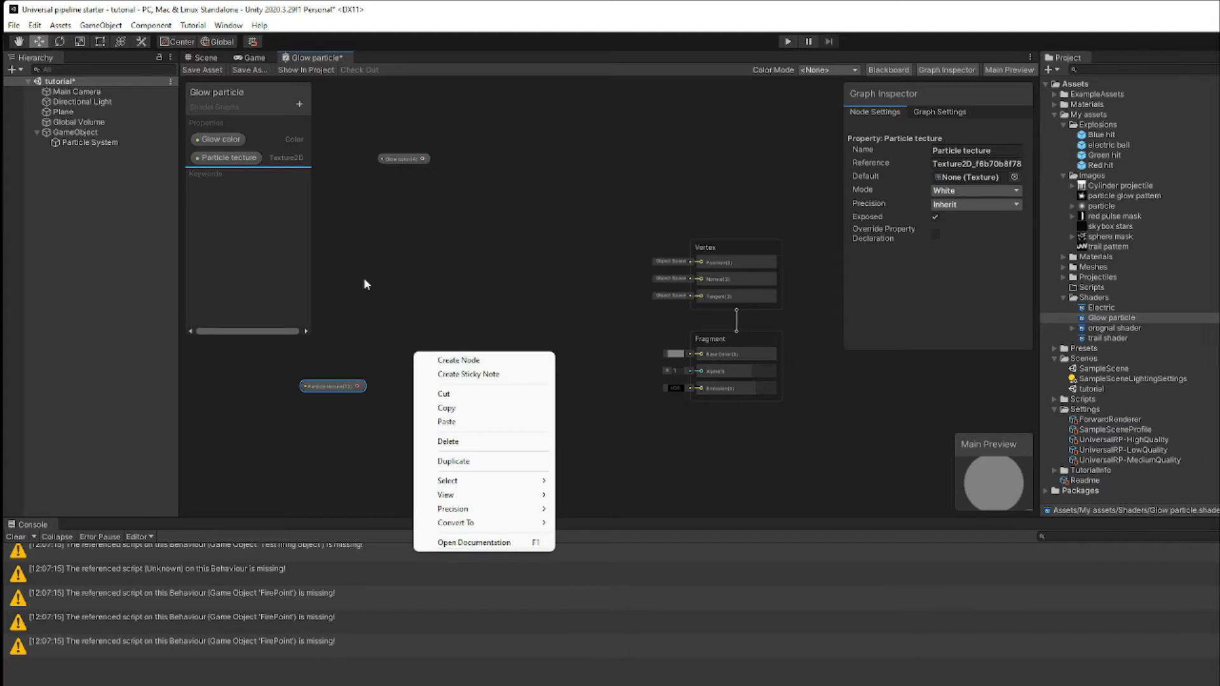
click(460, 360)
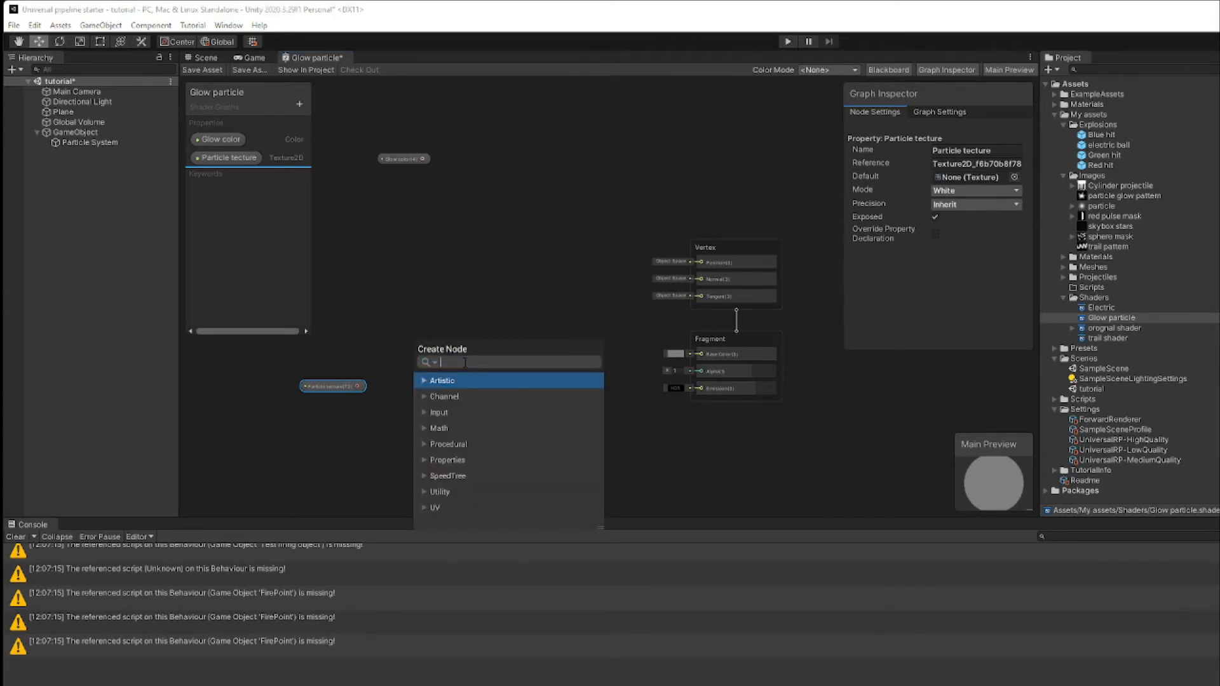
text(sample)
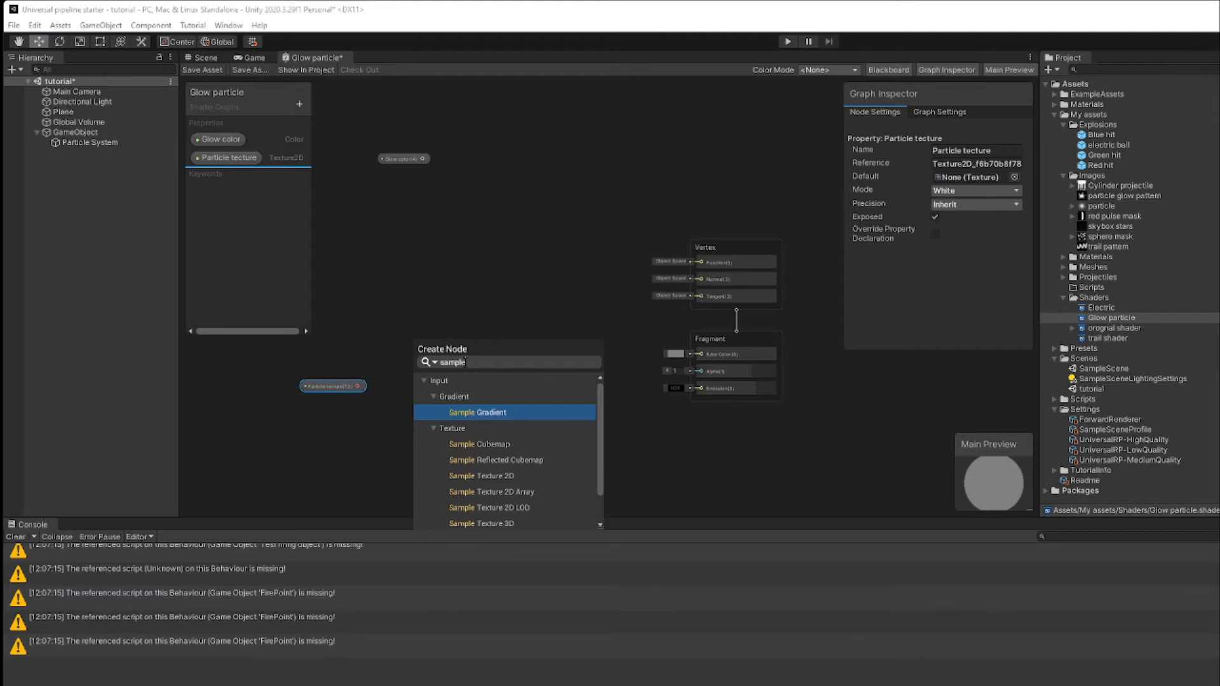
click(509, 476)
click(509, 481)
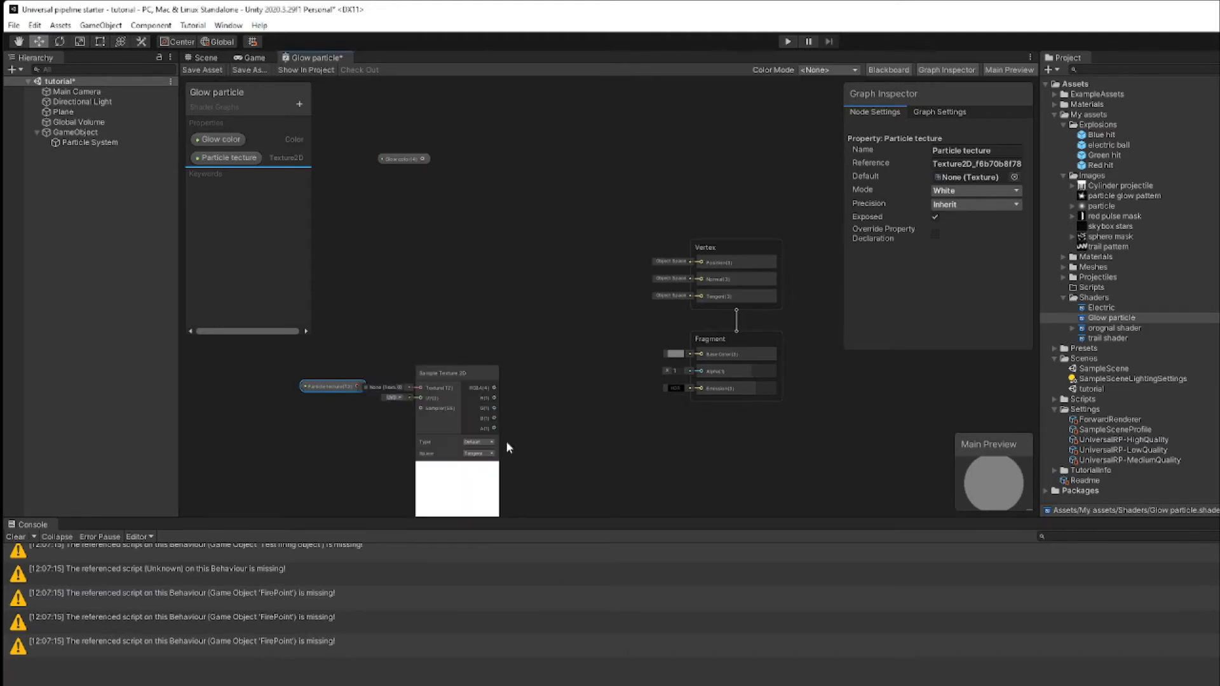
drag(462, 370, 488, 339)
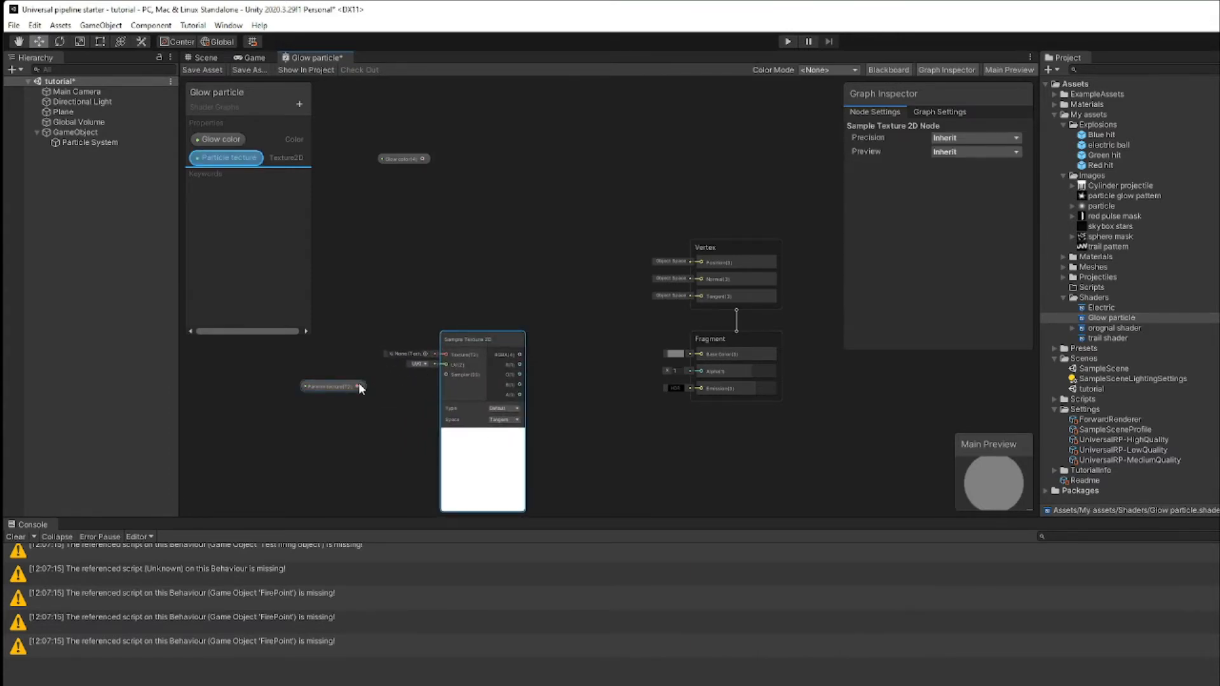
drag(359, 384, 444, 355)
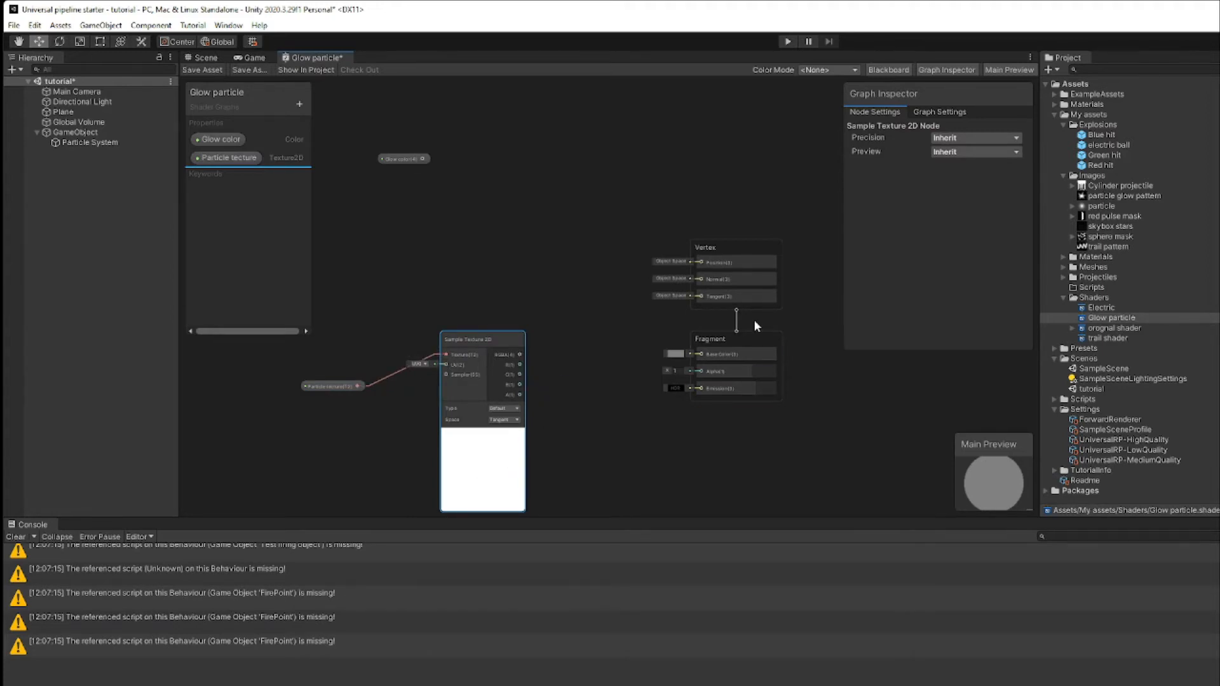
Step: Assign Default-Particle as the default texture of the Particle tecture property
click(223, 158)
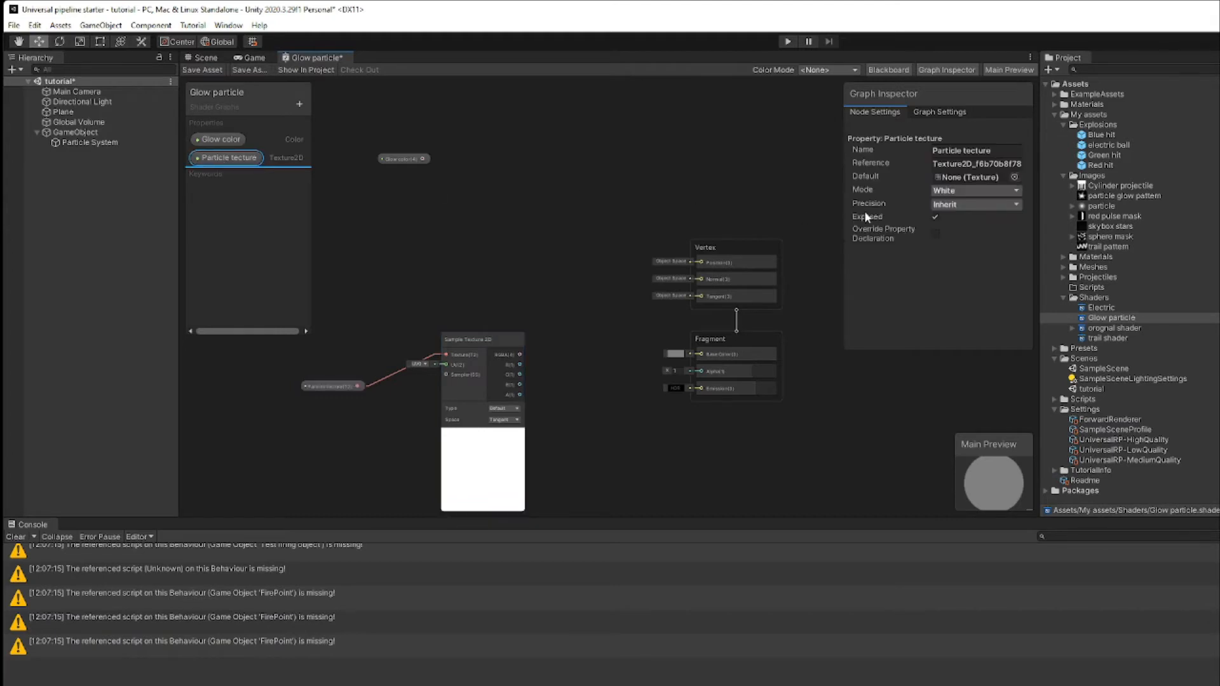
click(1012, 177)
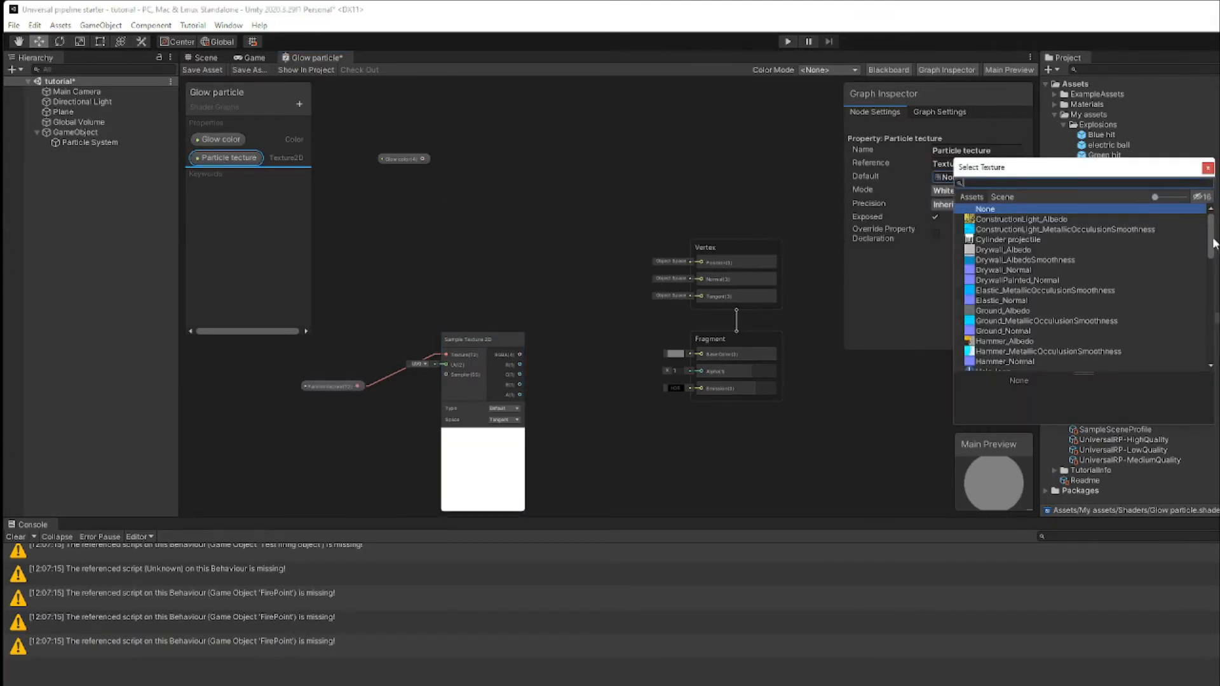
drag(1215, 251, 1213, 312)
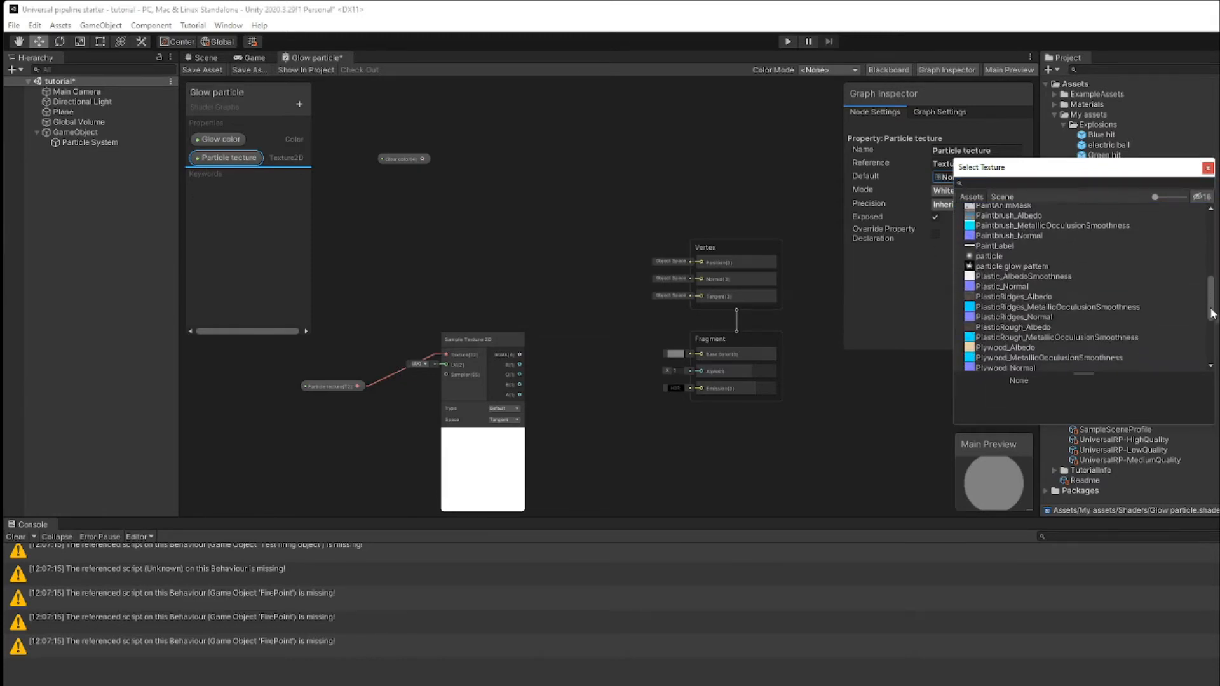
drag(1211, 298, 1210, 328)
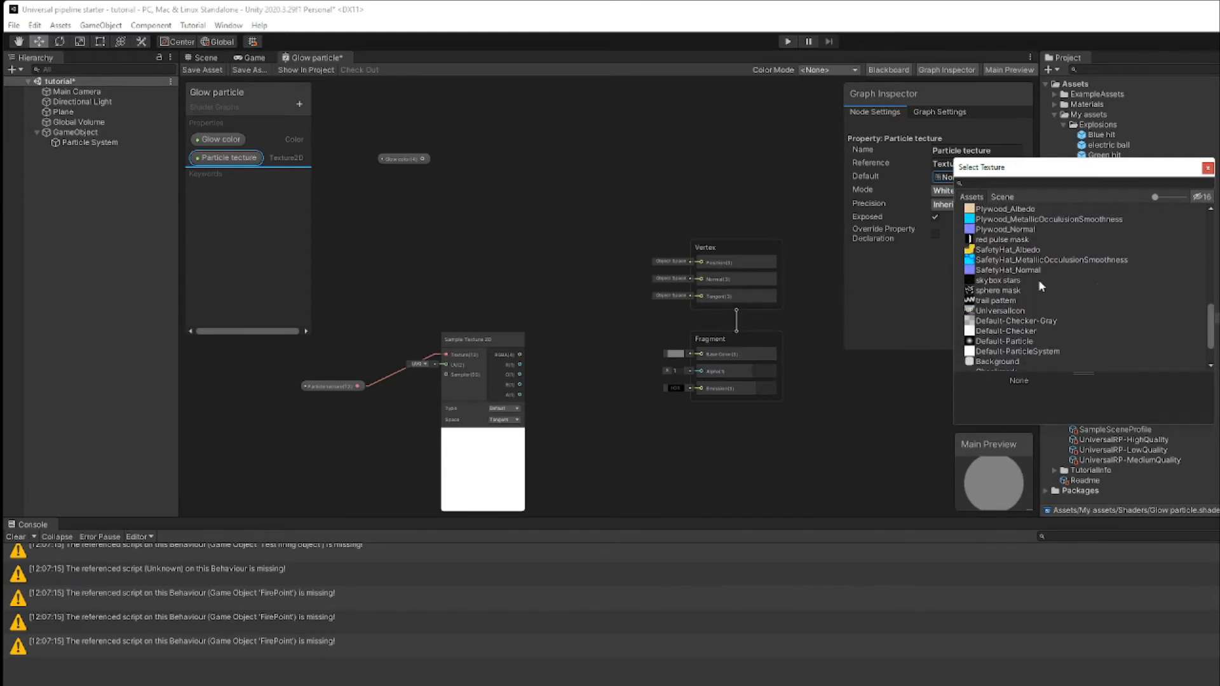
click(1002, 342)
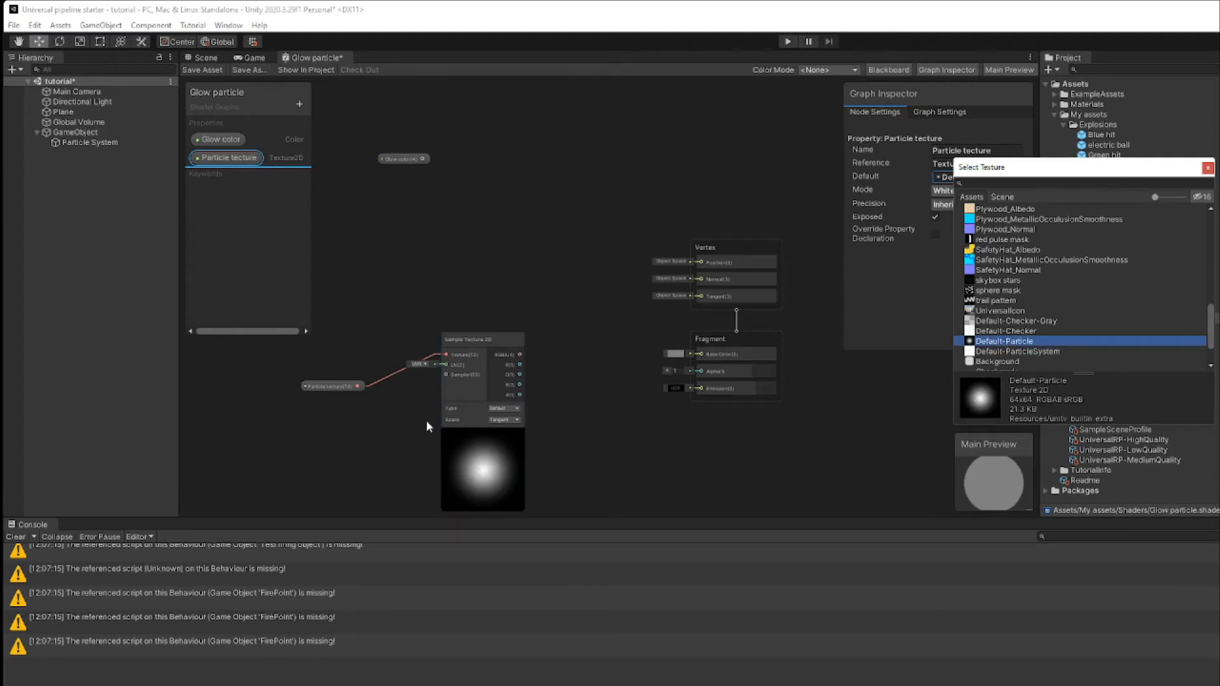
Step: Tidy the Particle tecture and Sample Texture 2D nodes so the texture property sits level with the sampler's Texture input
drag(341, 386, 316, 374)
drag(463, 344, 465, 351)
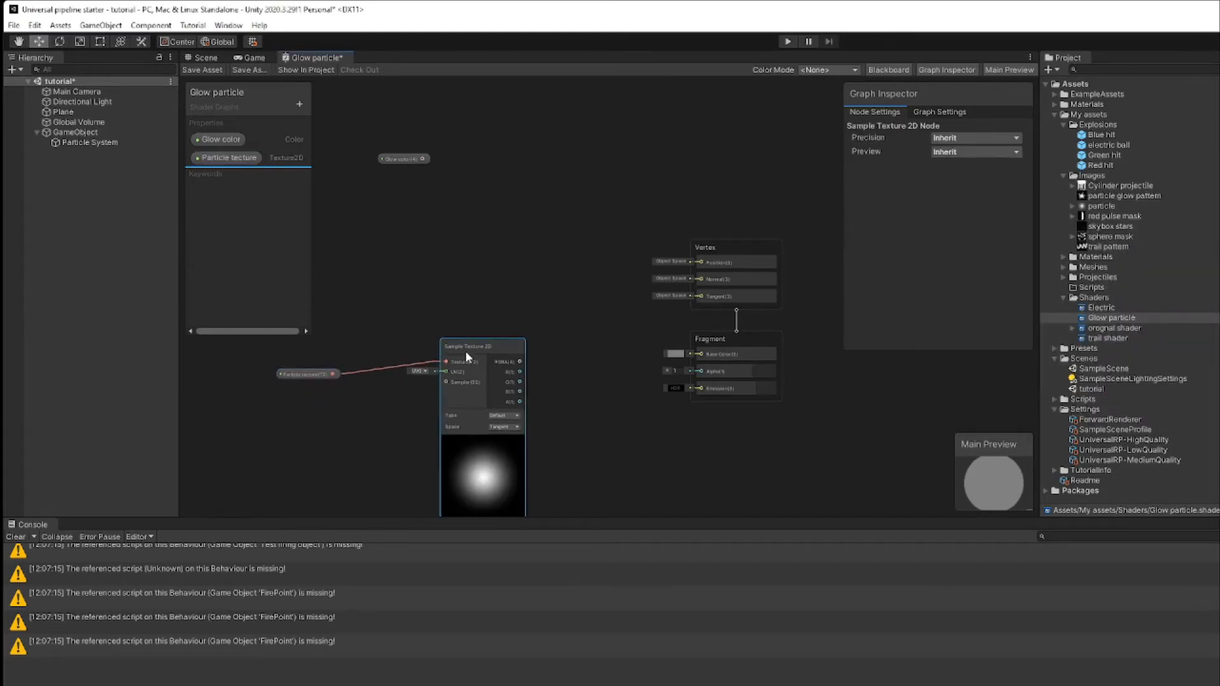
drag(318, 374, 335, 360)
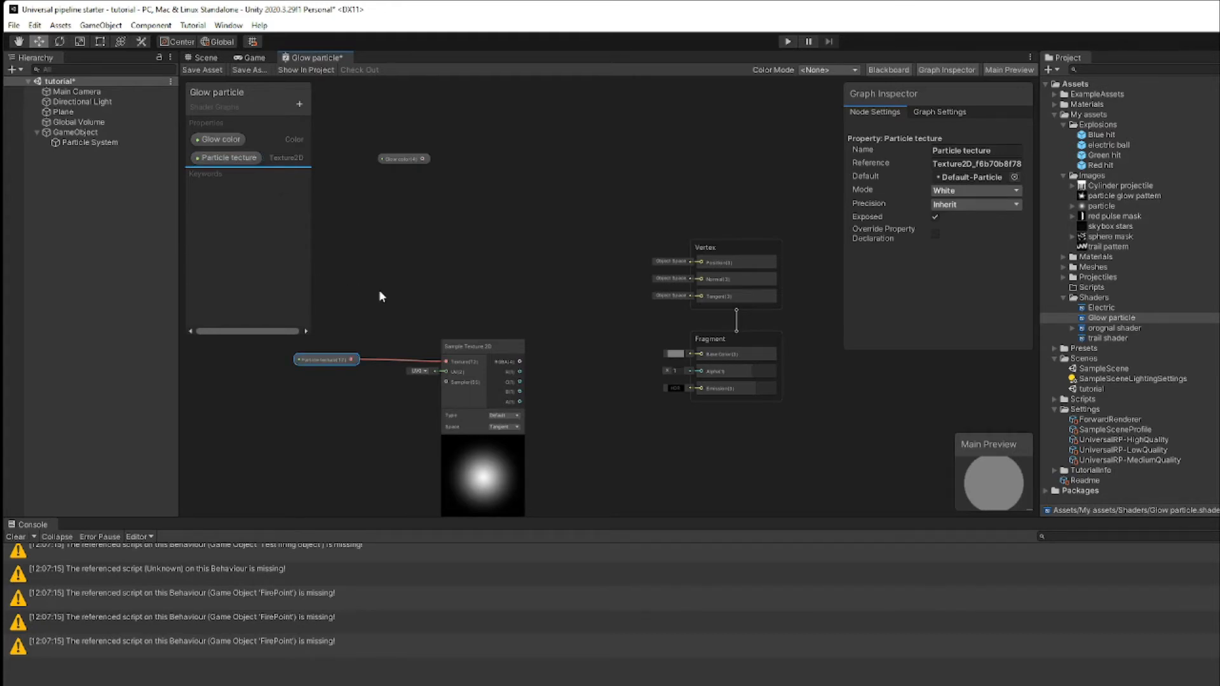
mouse_move(478, 341)
mouse_down()
mouse_move(448, 325)
mouse_move(467, 330)
mouse_up()
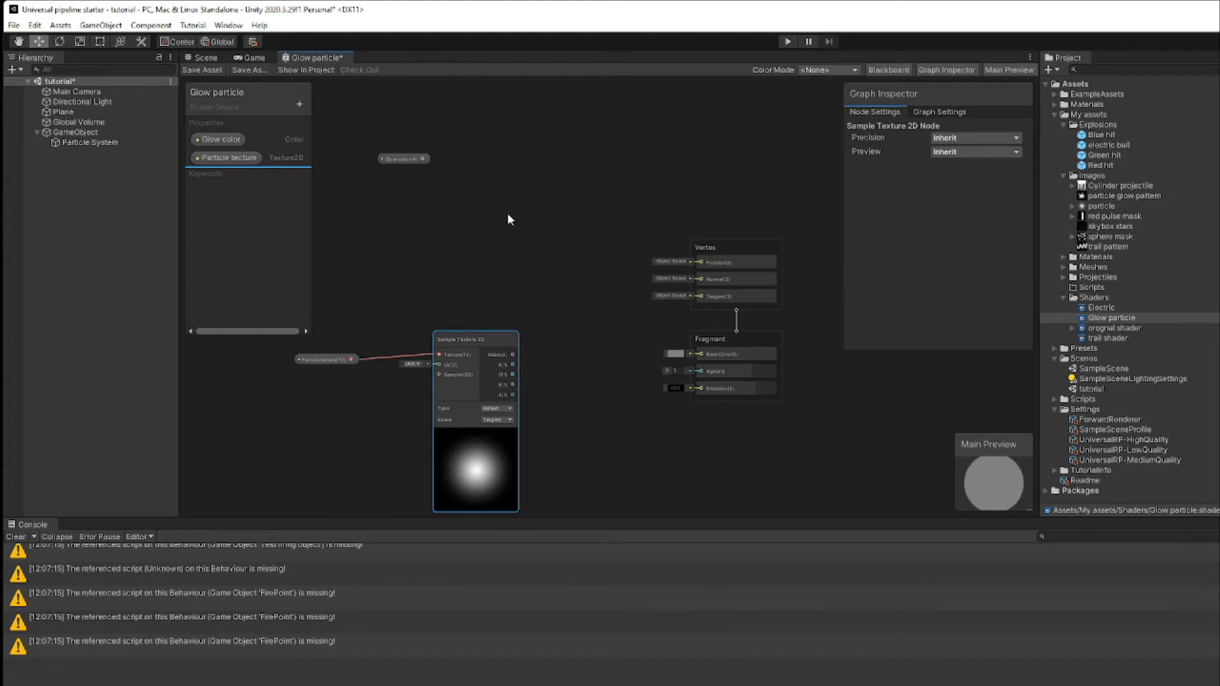
Step: Create a Multiply node with the Glow color node feeding its B input and place it above and left of the Vertex block
drag(423, 159, 467, 201)
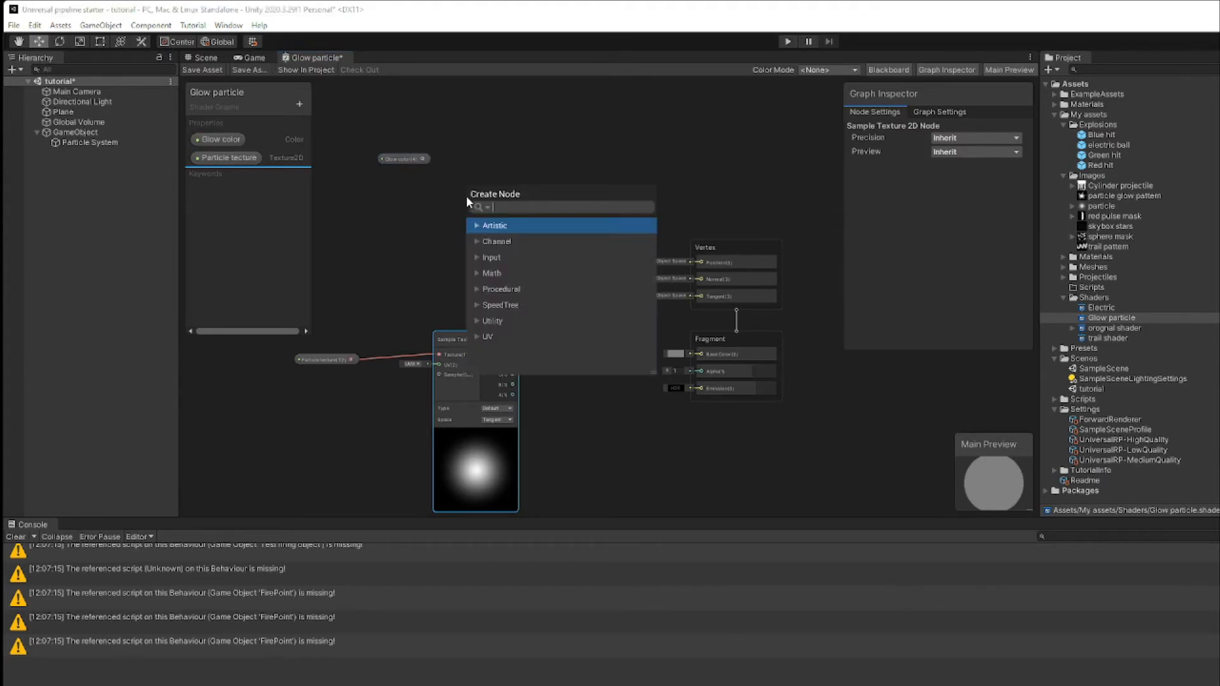
text(mult)
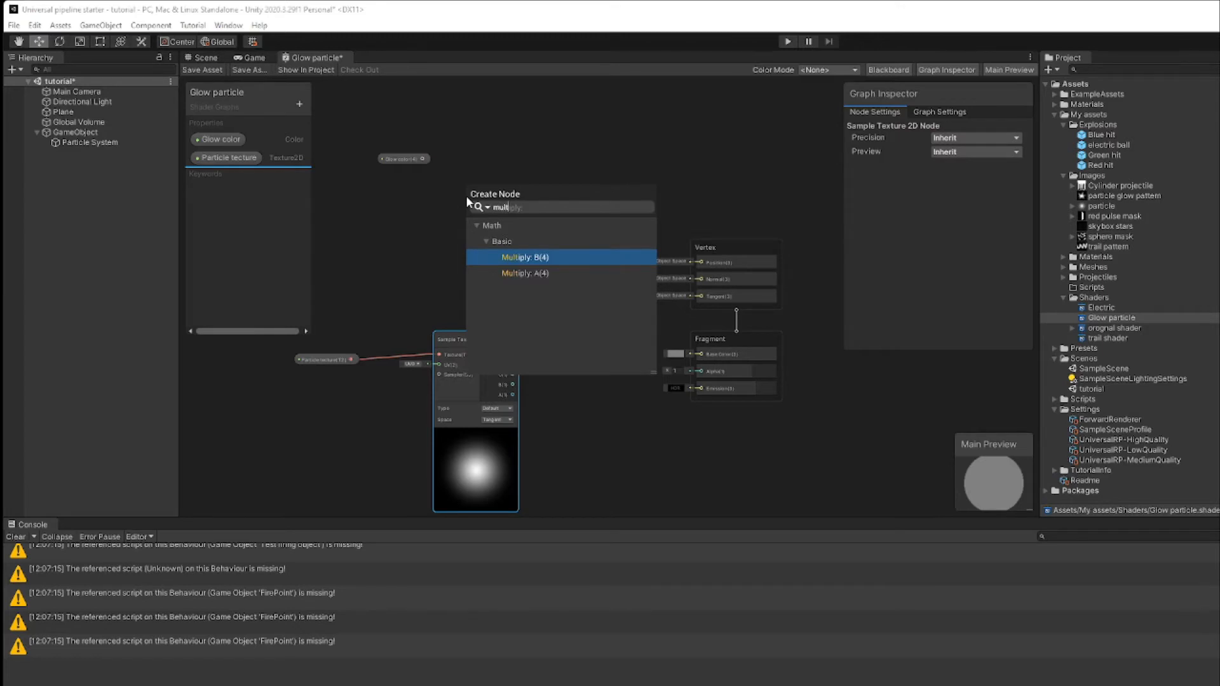
key(Return)
drag(503, 183, 557, 185)
Step: Shift the Particle tecture and Sample Texture 2D nodes farther left and connect the sampler's RGBA output to Multiply's A input
drag(460, 337, 432, 329)
click(322, 361)
drag(325, 365, 281, 366)
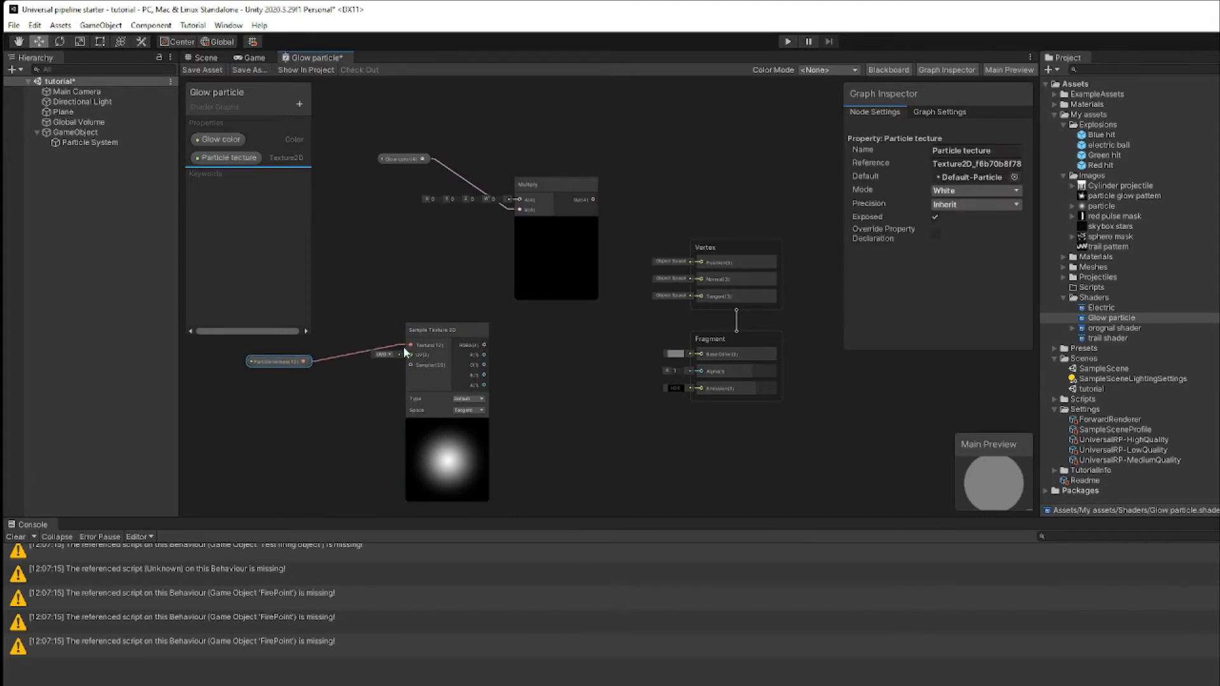
drag(427, 332, 416, 332)
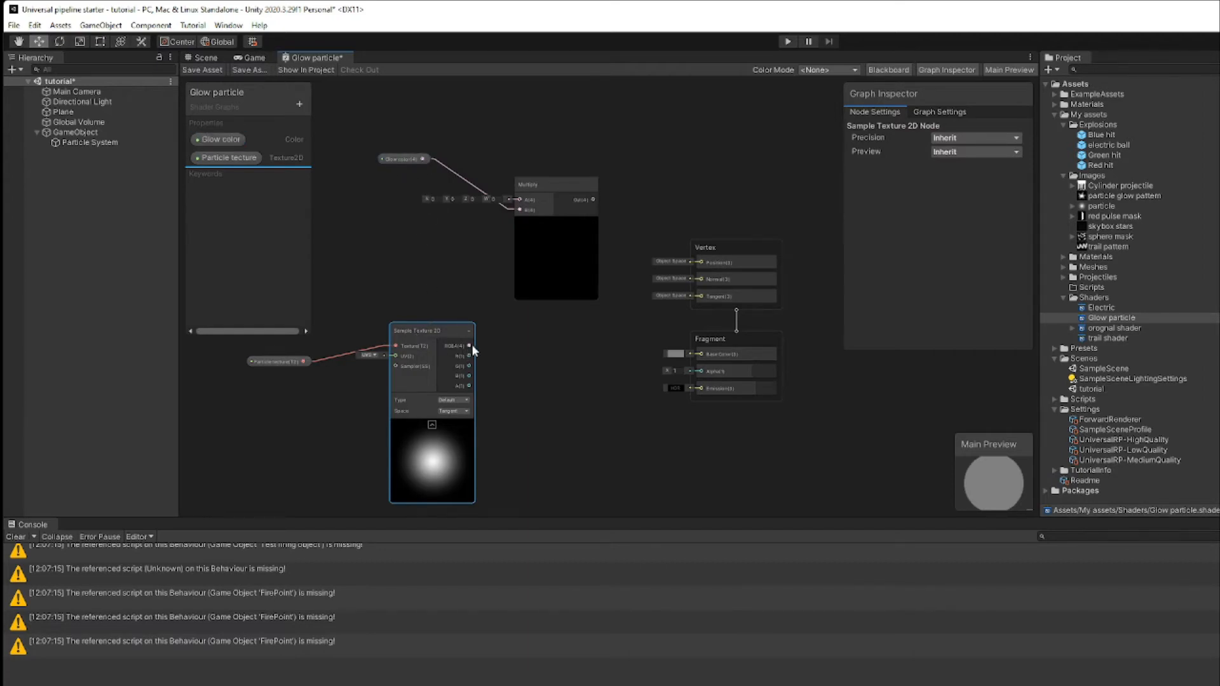
drag(470, 346, 518, 204)
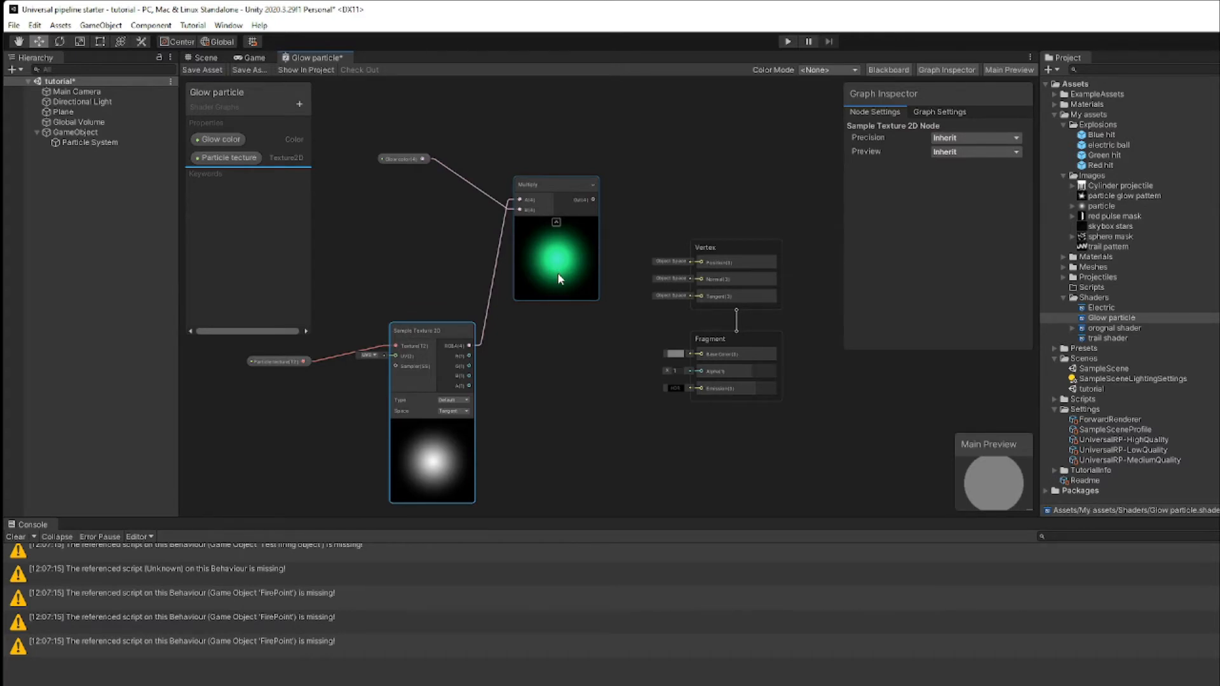
Step: Tidy the graph by lowering the Glow color and Multiply nodes slightly and nudging the Sample Texture 2D node left
click(398, 161)
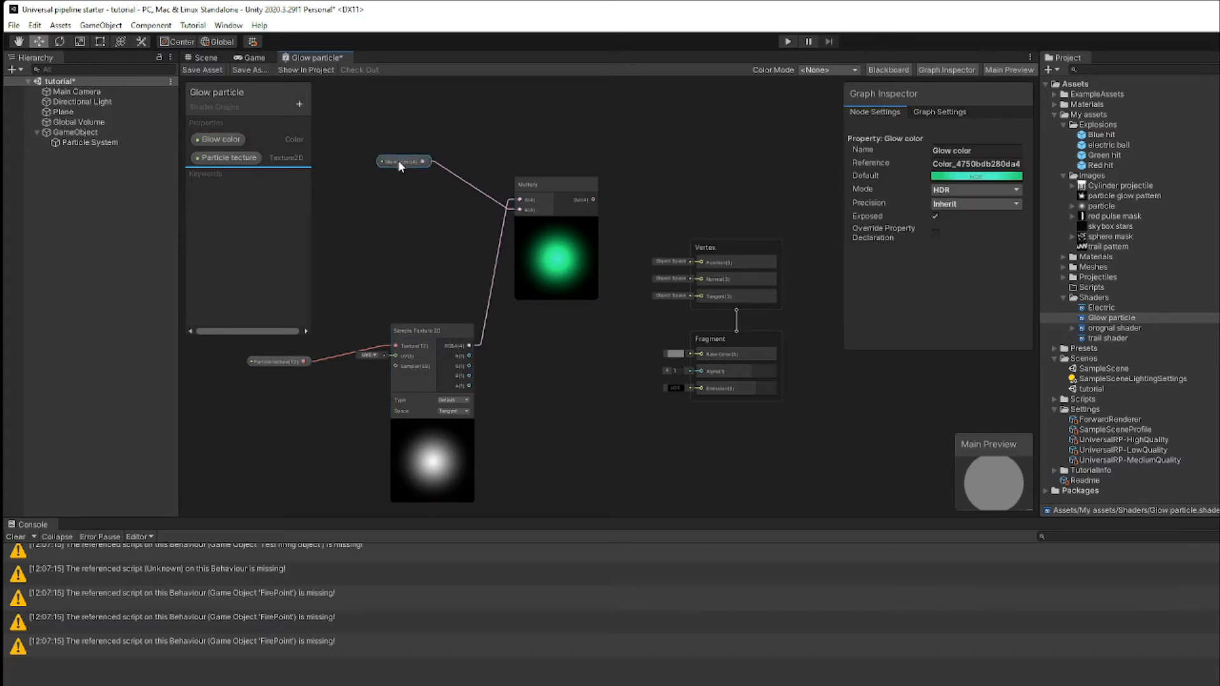
drag(398, 160, 400, 173)
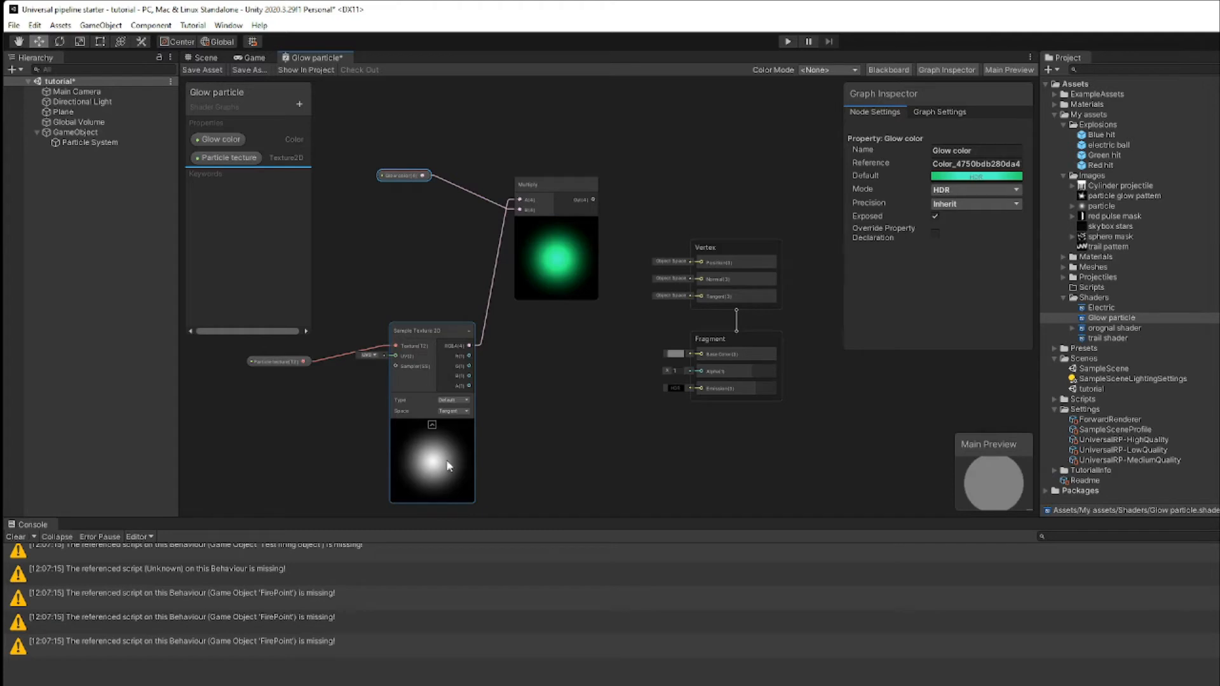
drag(432, 330, 425, 328)
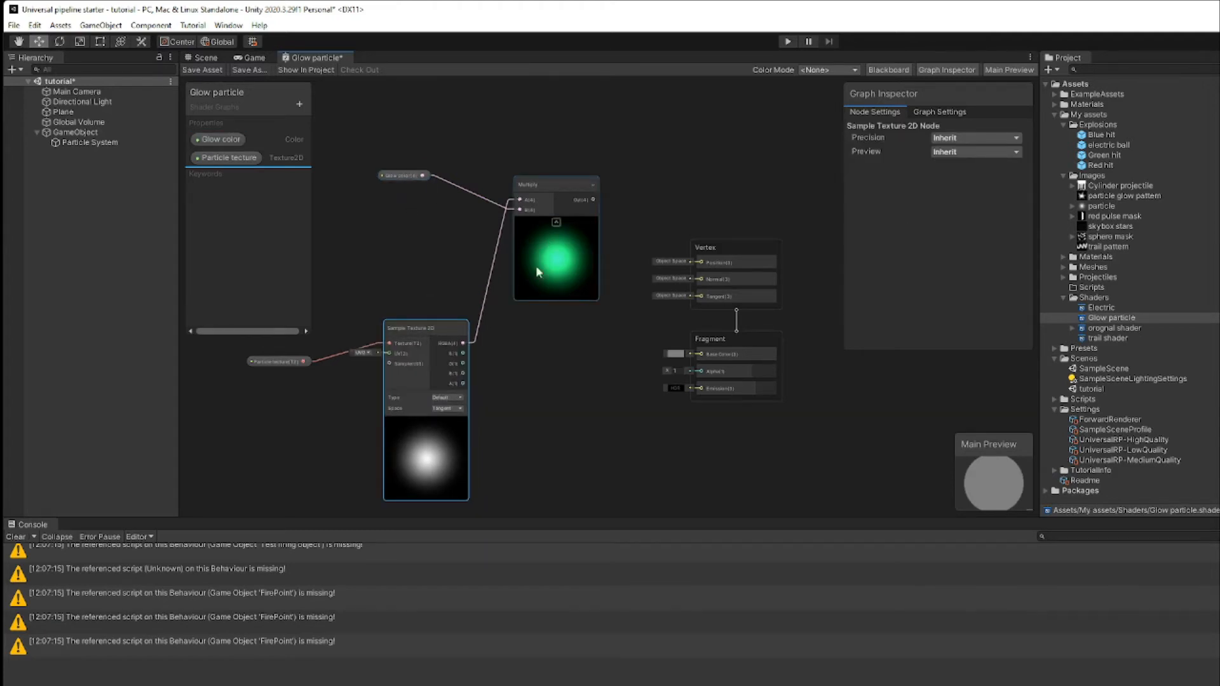
drag(551, 180, 549, 193)
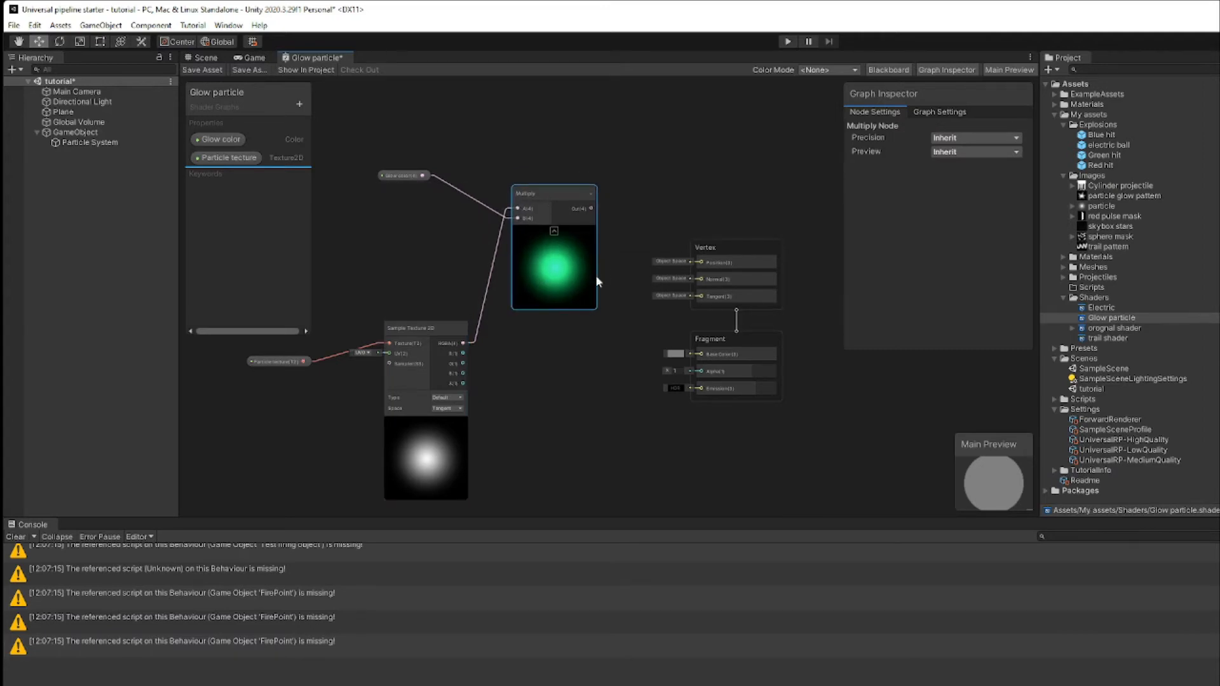
Step: Connect the Multiply output to the Fragment block's Base Color input and save the shader graph asset
drag(591, 208, 700, 357)
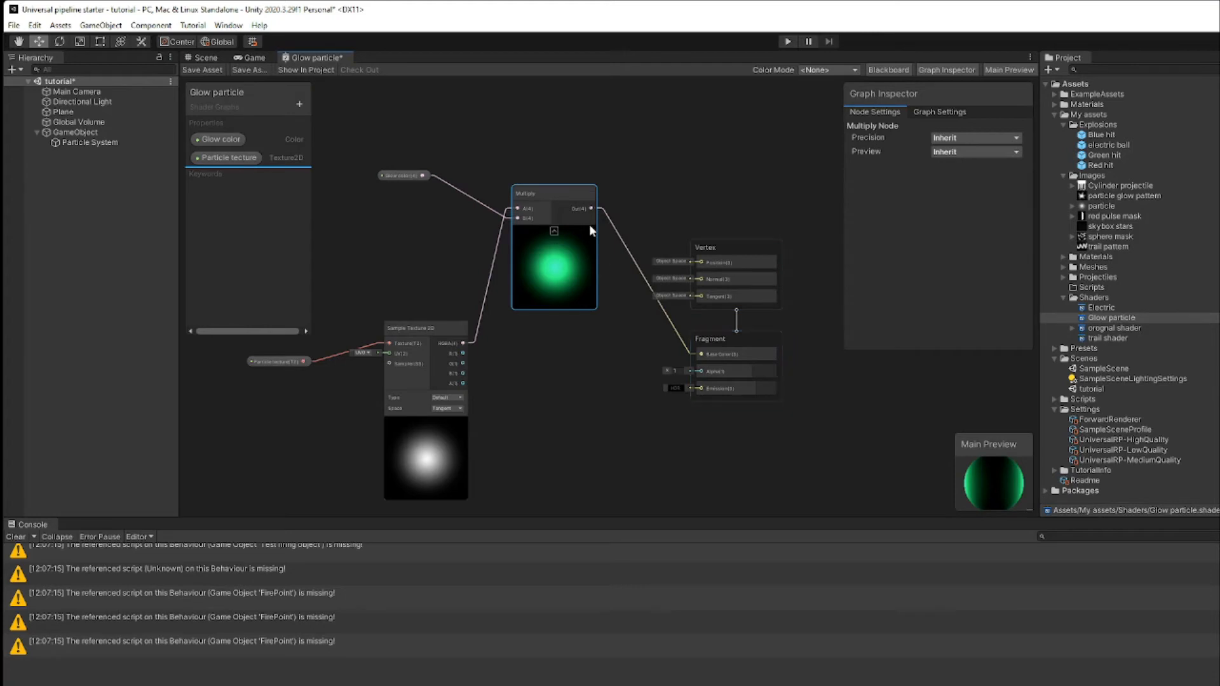
click(191, 68)
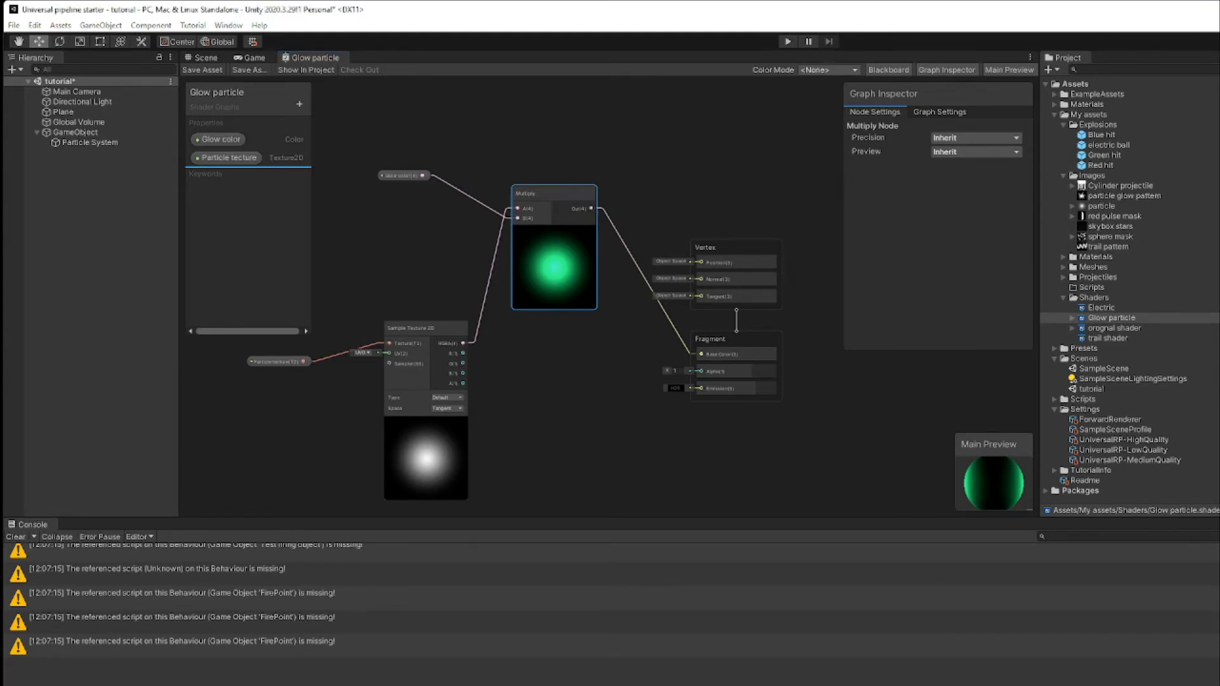
Step: Return to the Scene view and create a material named Glow particle material in the Materials folder of My assets
drag(1219, 44, 1214, 43)
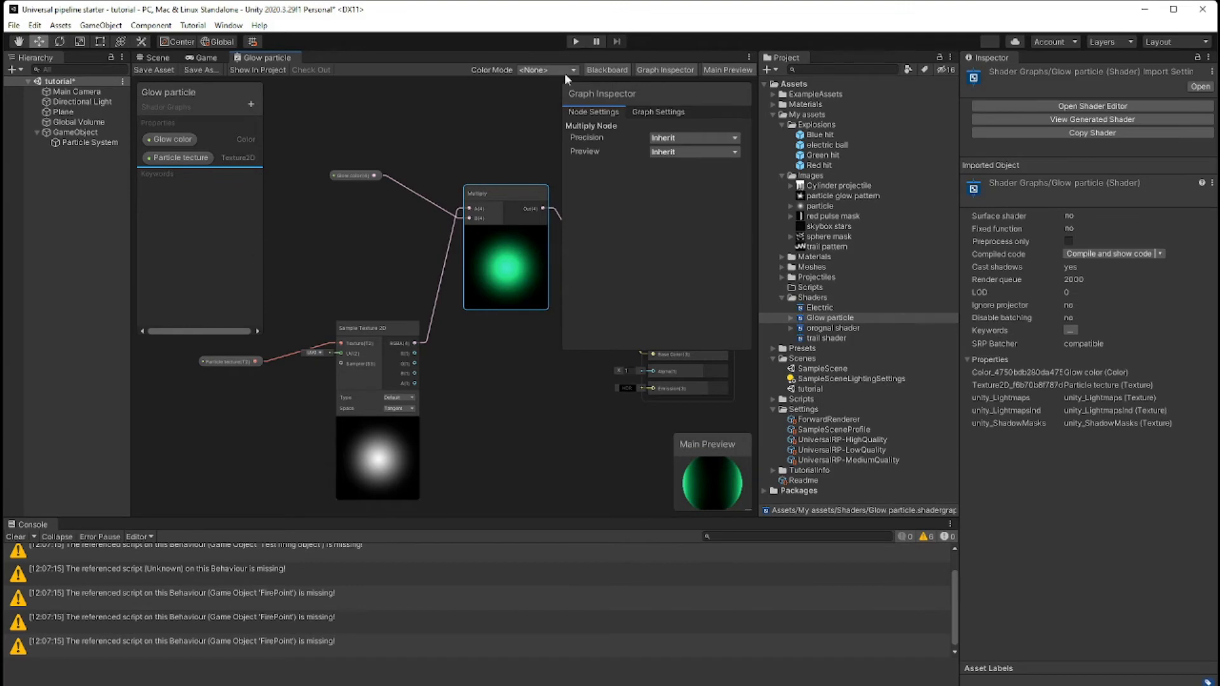
click(154, 57)
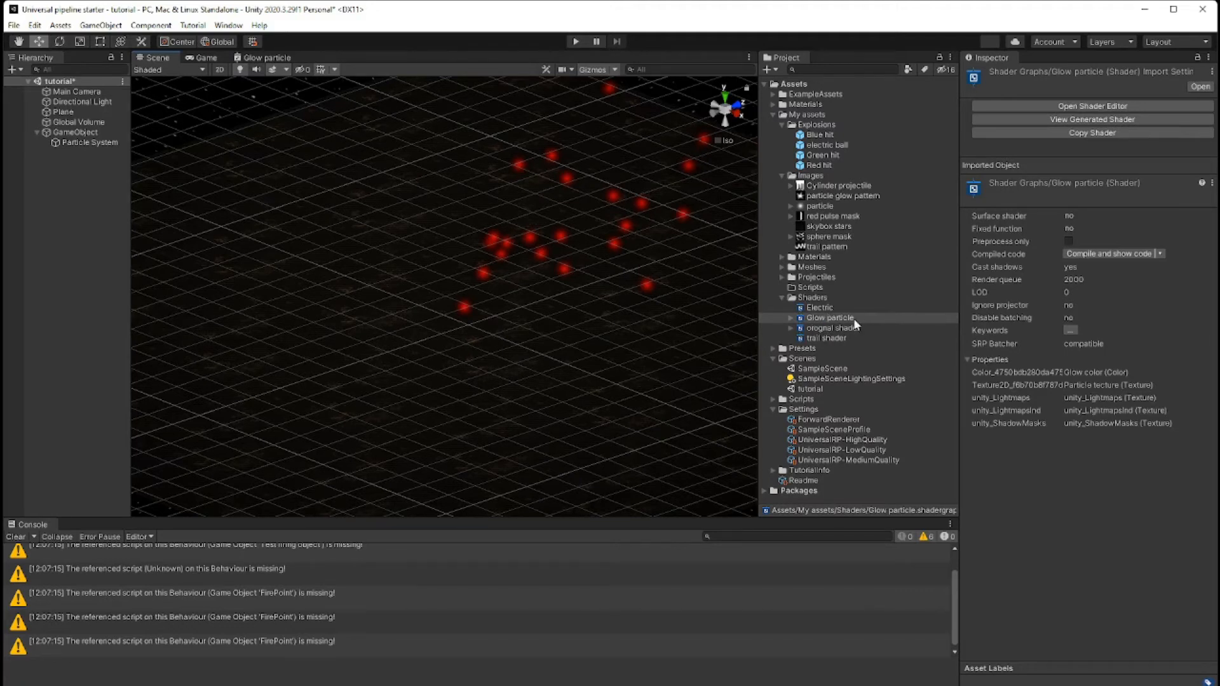
click(813, 297)
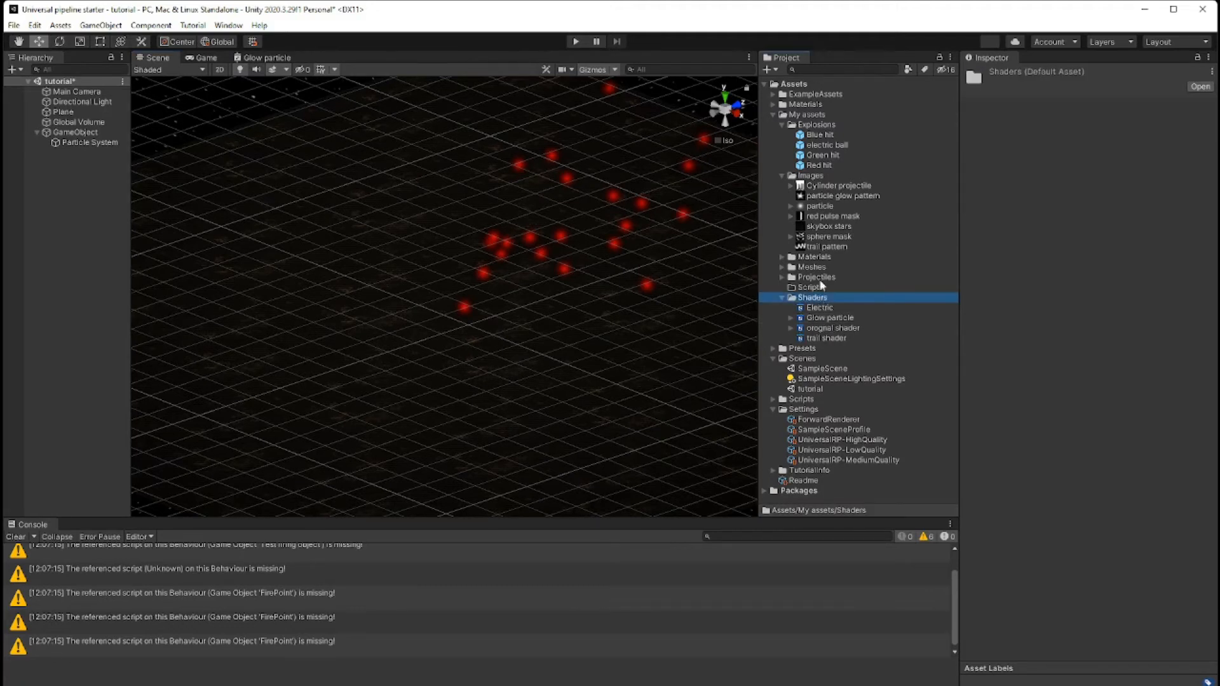
click(783, 257)
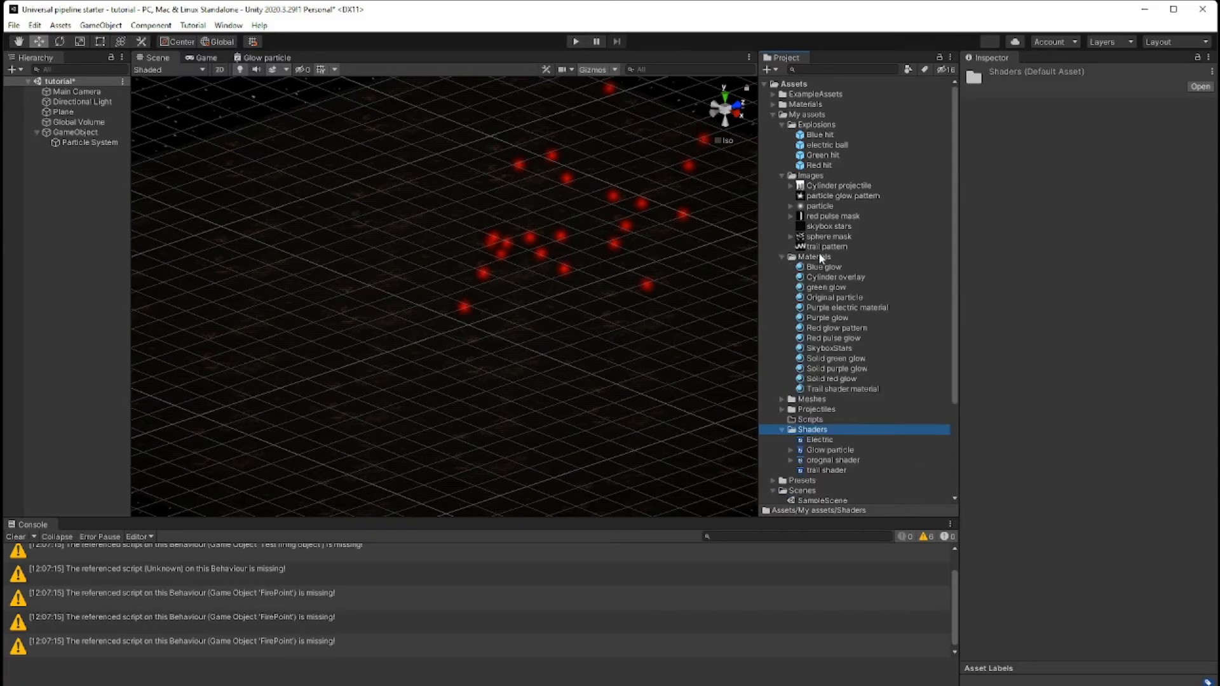
click(818, 258)
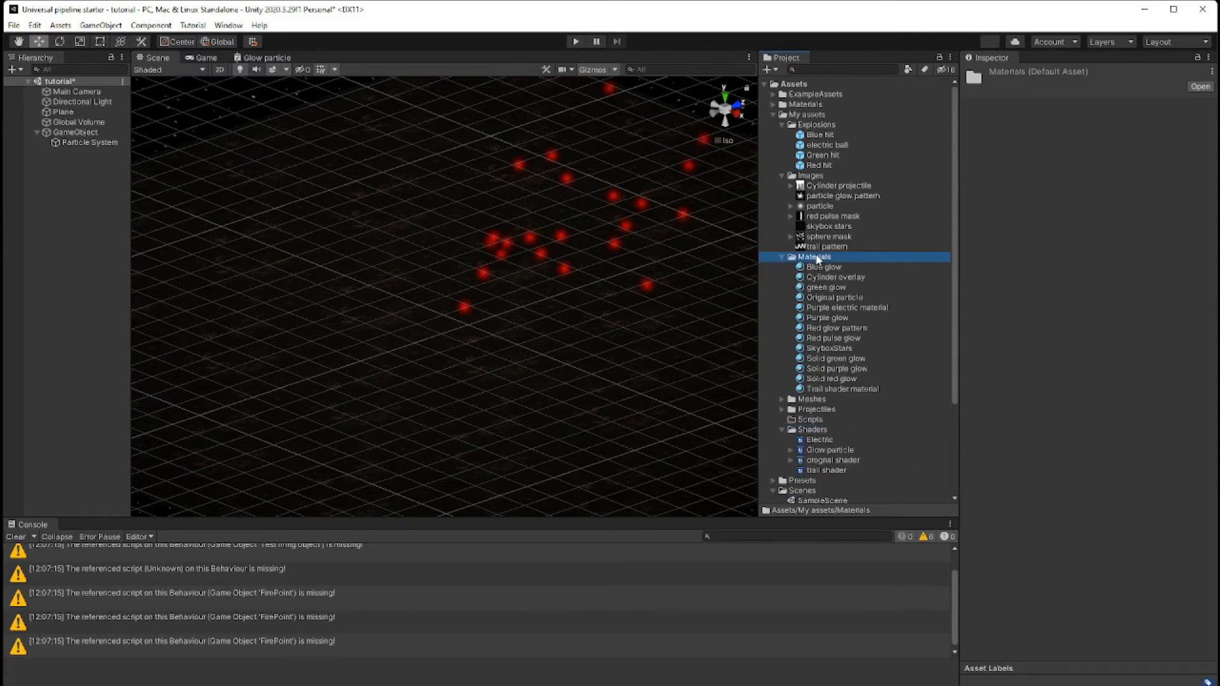
right_click(818, 258)
mouse_move(851, 267)
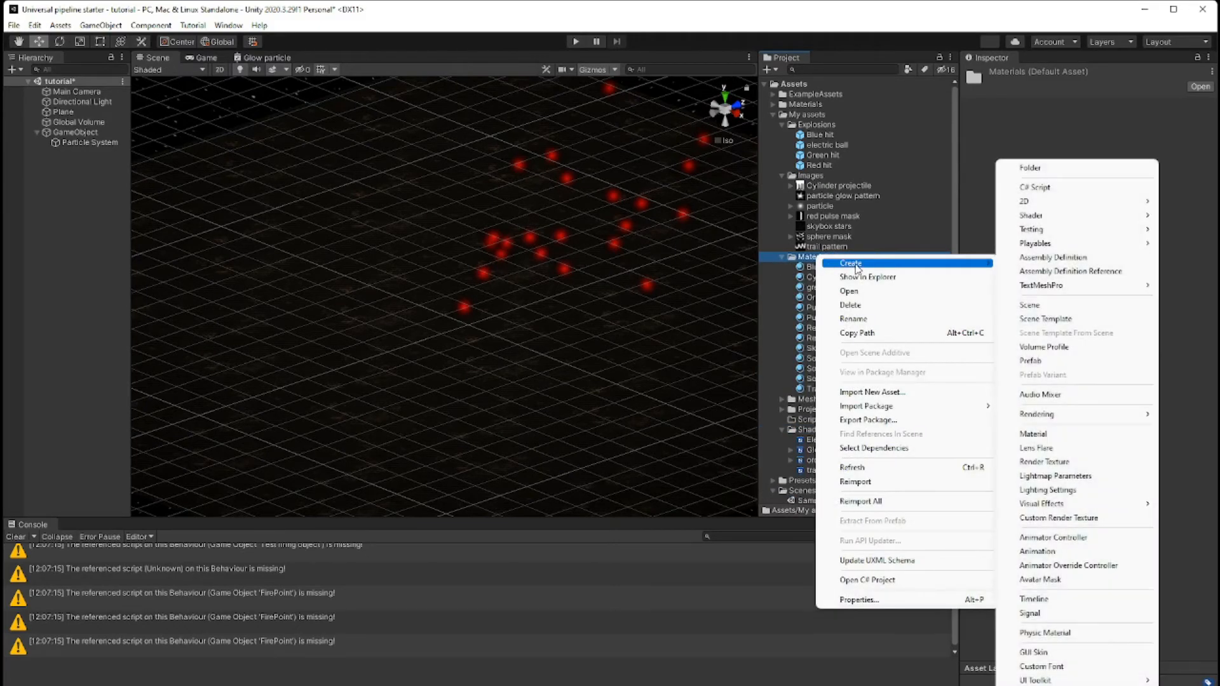
click(1075, 437)
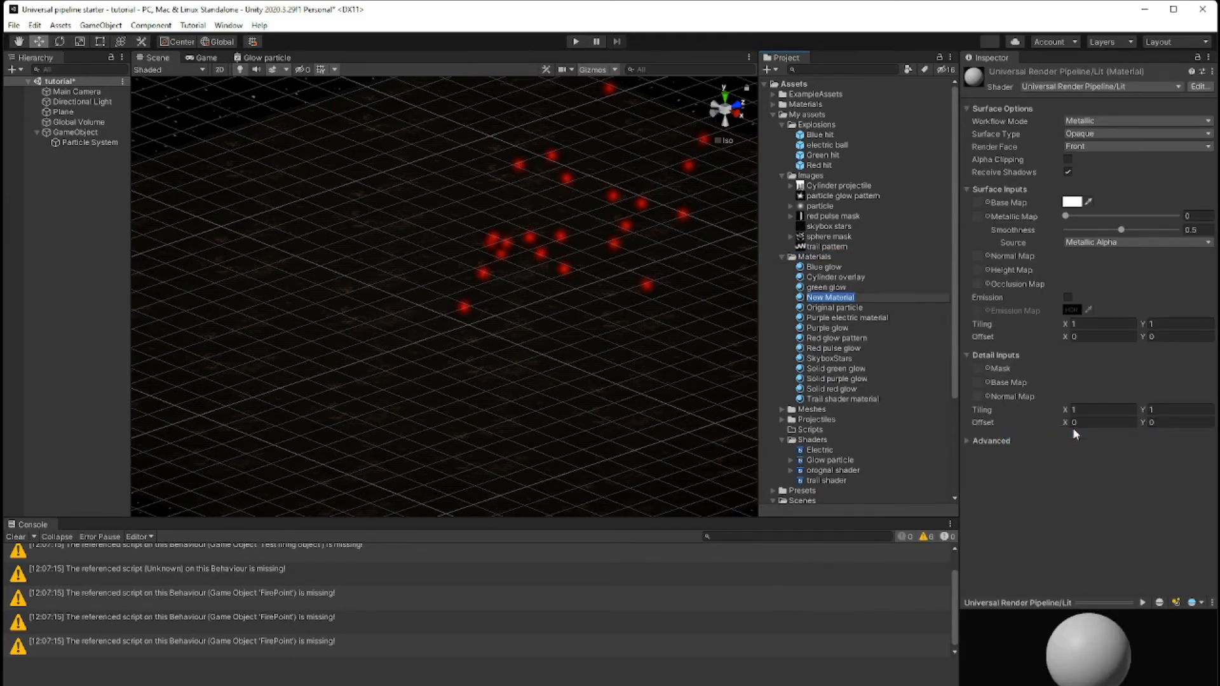
text(Glow particle material)
key(Return)
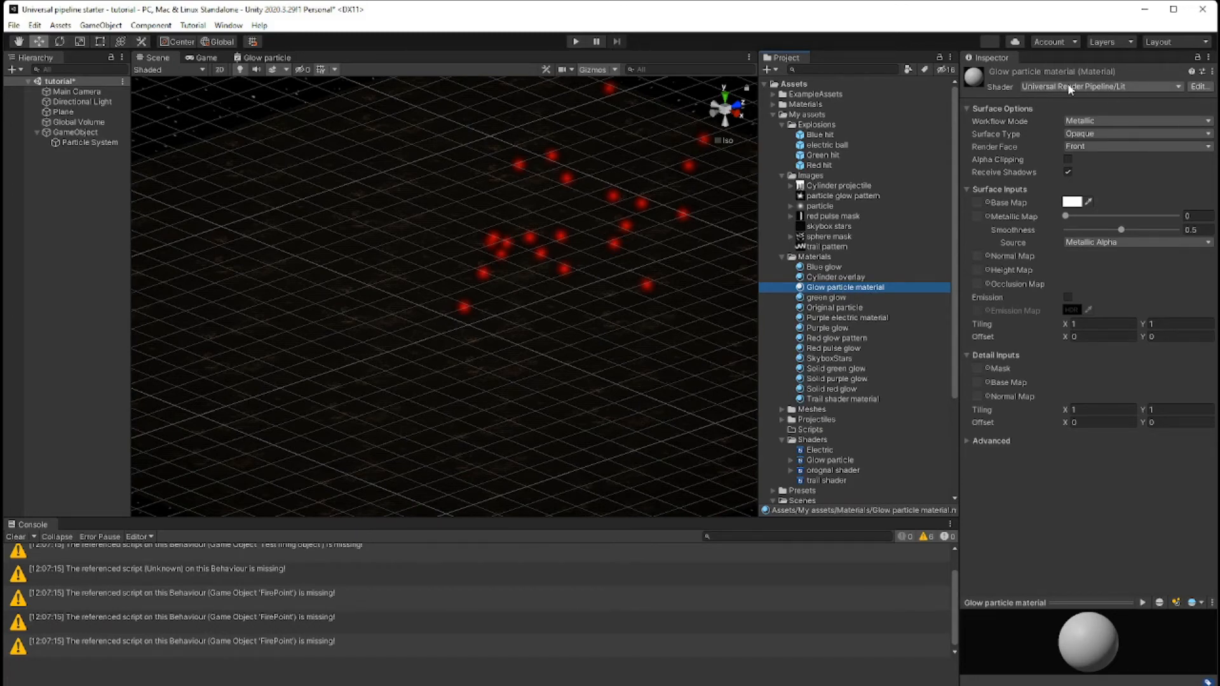
Step: Assign the Shader Graphs/Glow particle shader to Glow particle material
click(1177, 87)
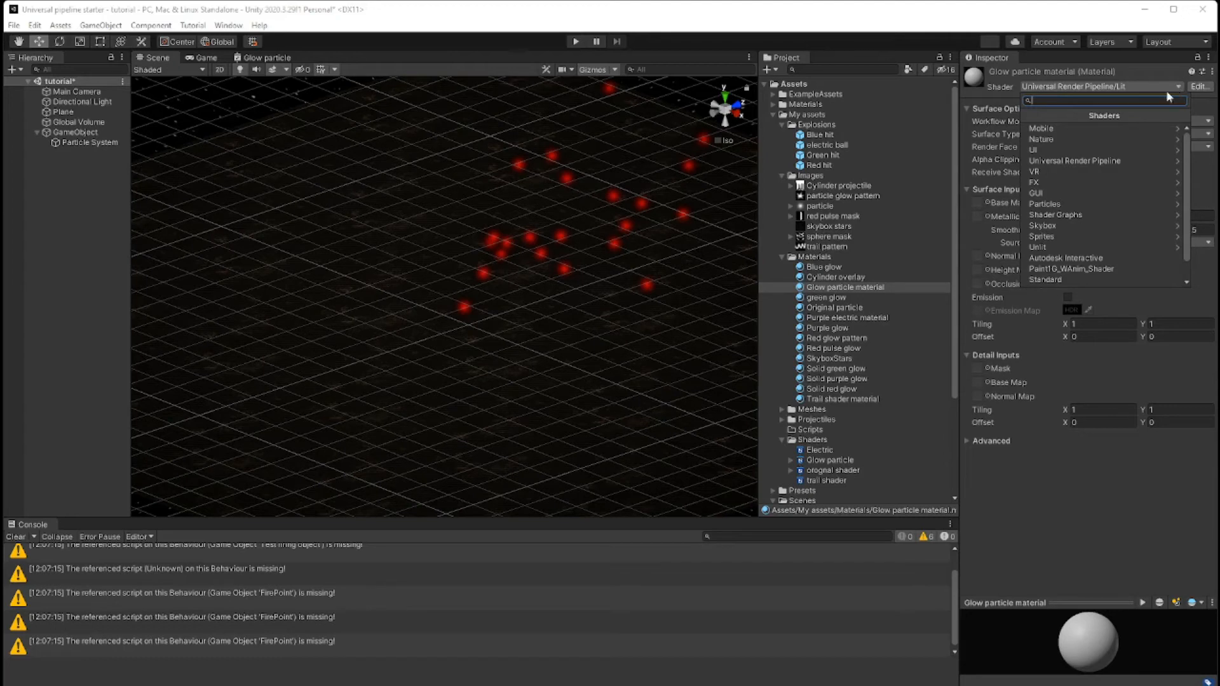
click(1129, 219)
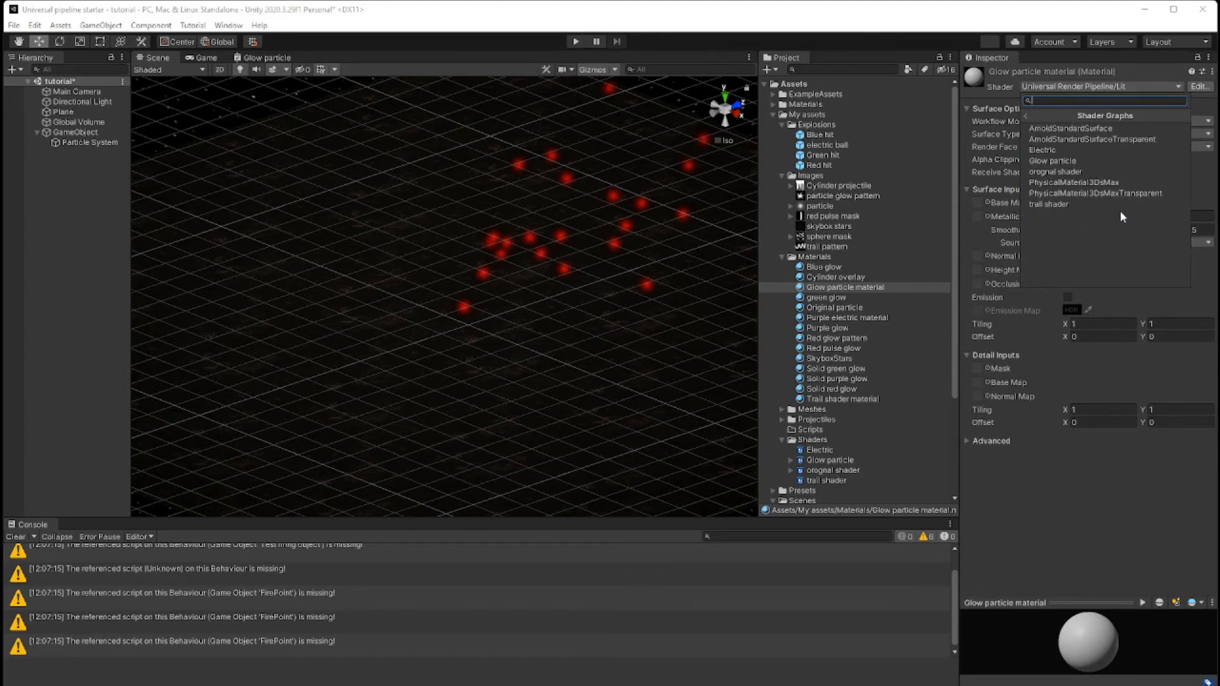
click(1058, 161)
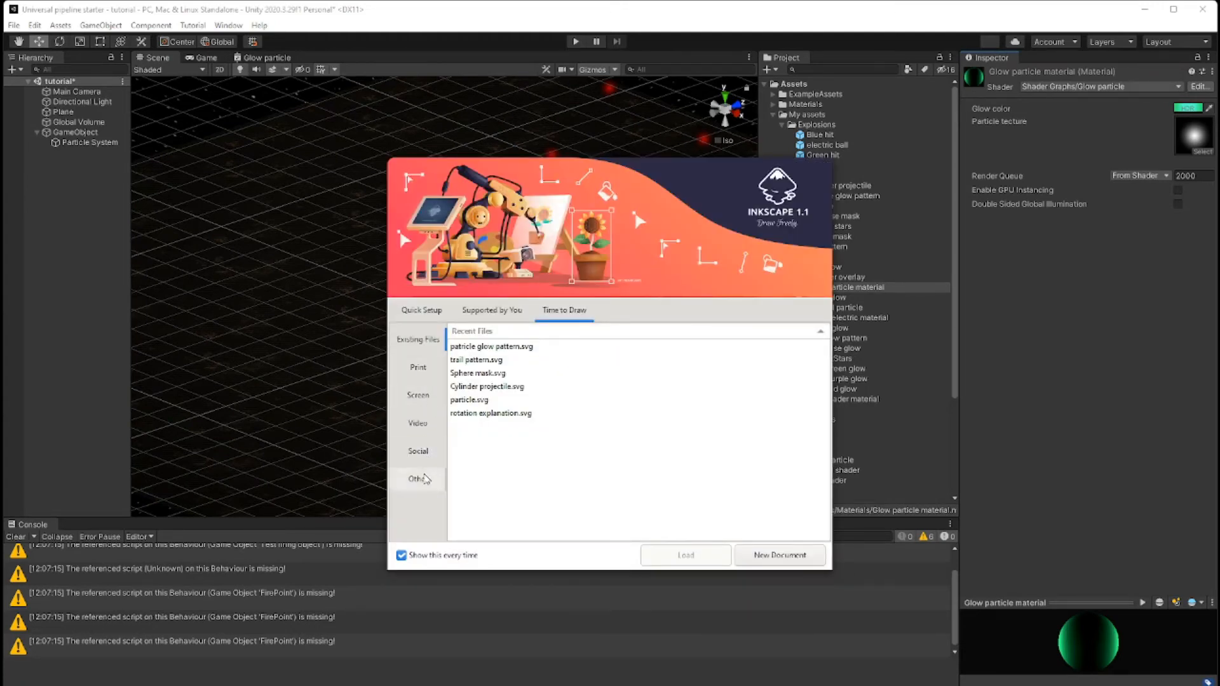
Step: Load patricle glow pattern.svg in Inkscape and examine the fill and blur settings of the blurred star shape
click(515, 348)
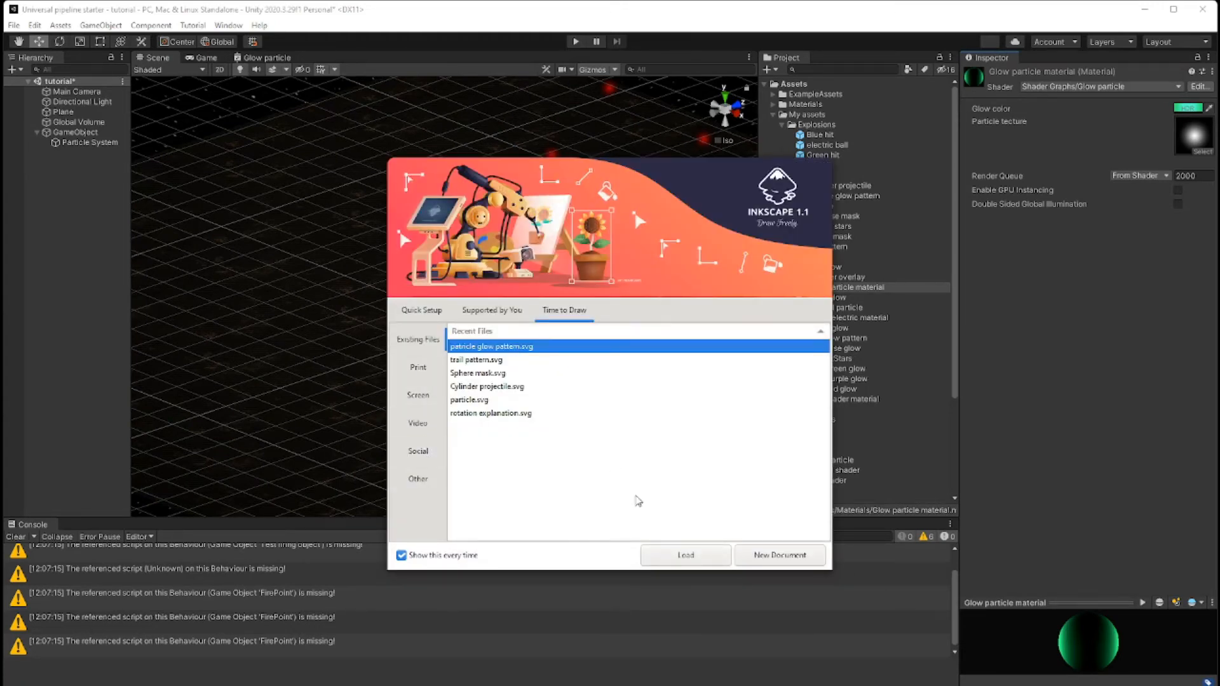
click(686, 555)
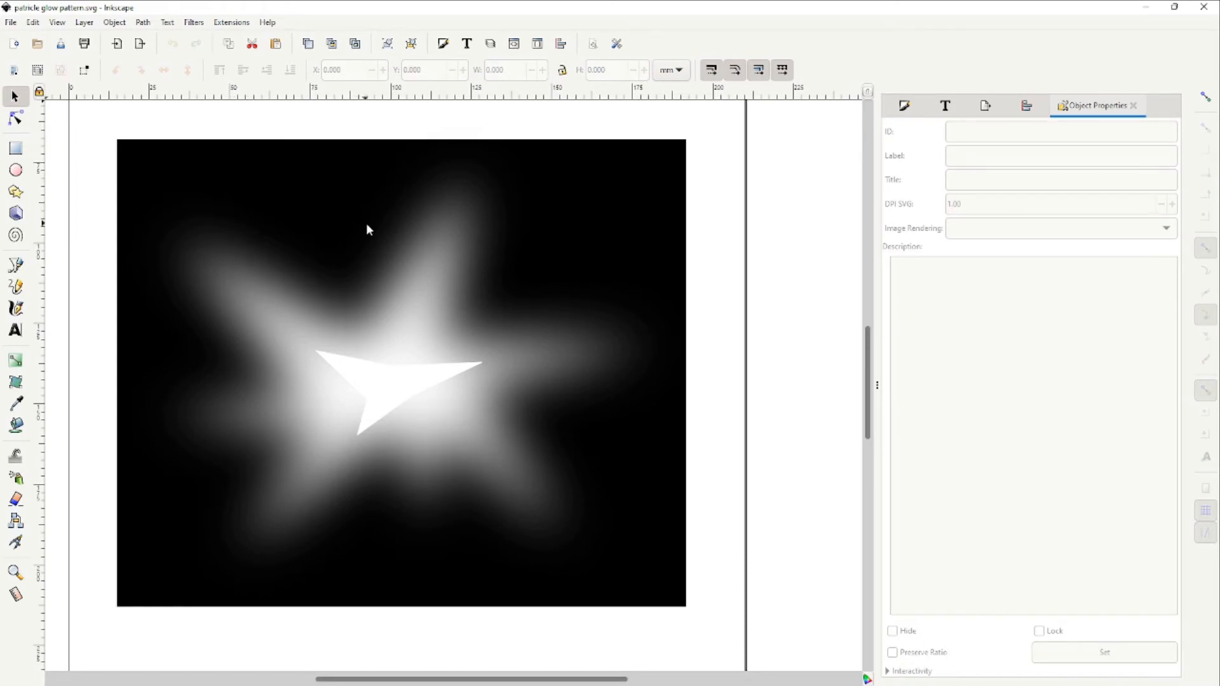
click(417, 286)
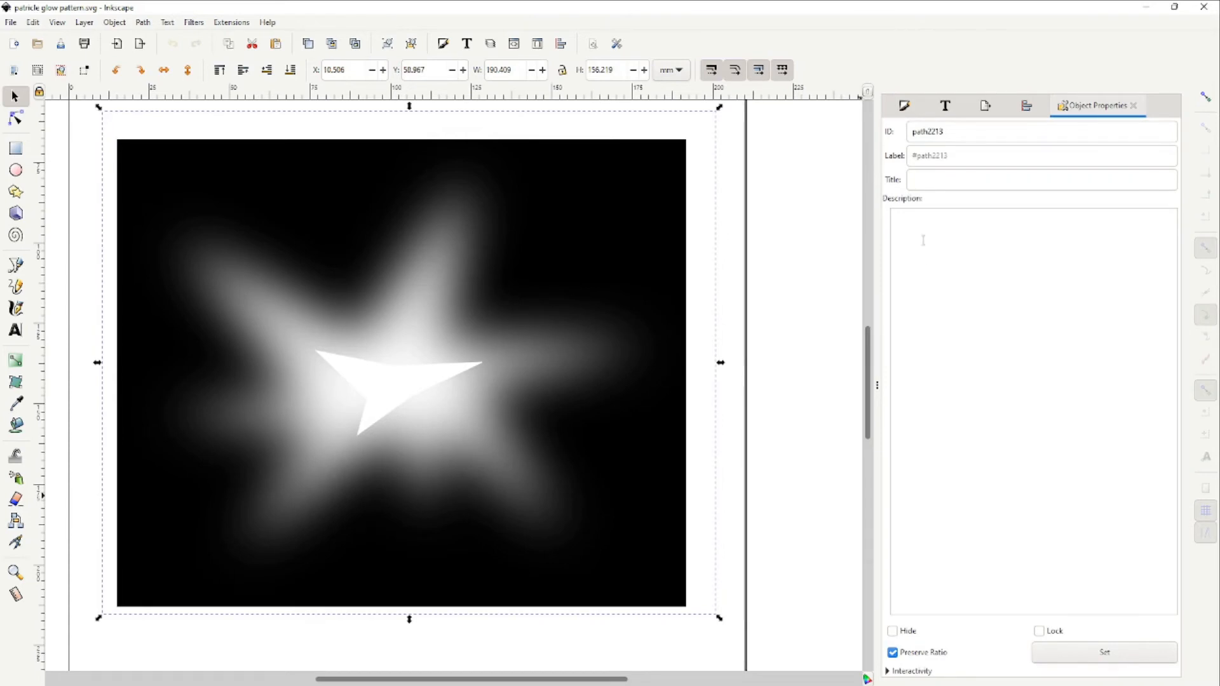
click(909, 113)
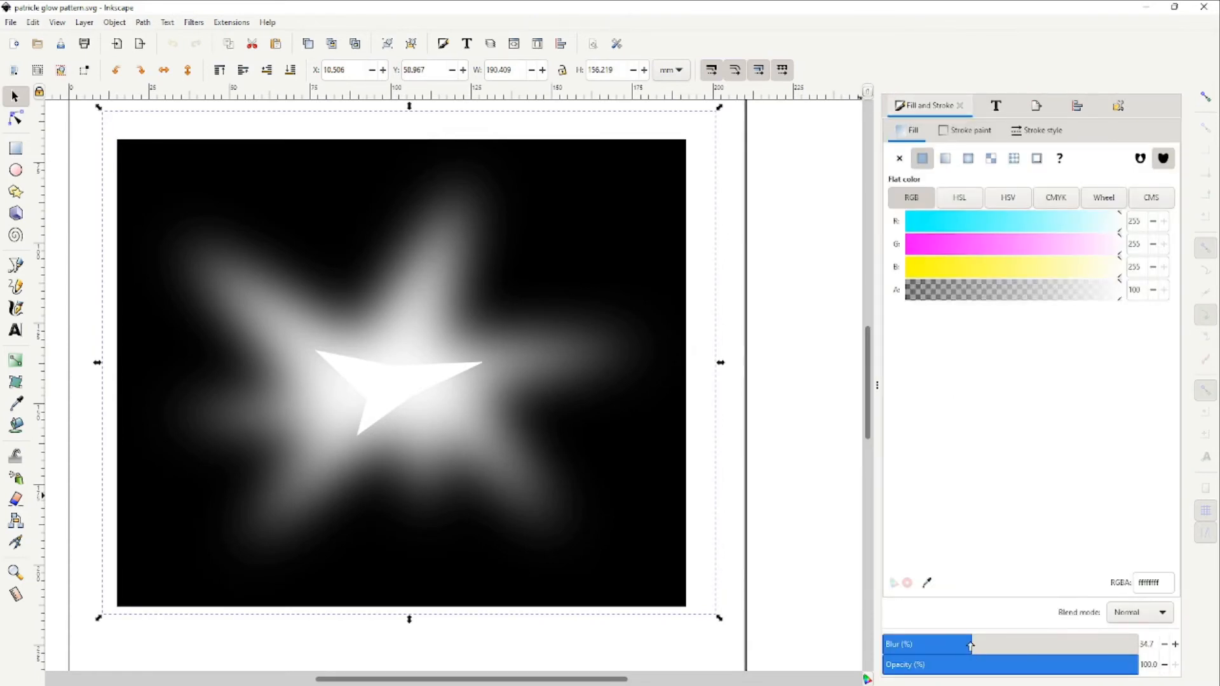
Step: Try a blur of 32.5% on the star shape and close the Inkscape document without saving
mouse_move(970, 645)
mouse_down()
mouse_move(896, 646)
mouse_move(966, 647)
mouse_up()
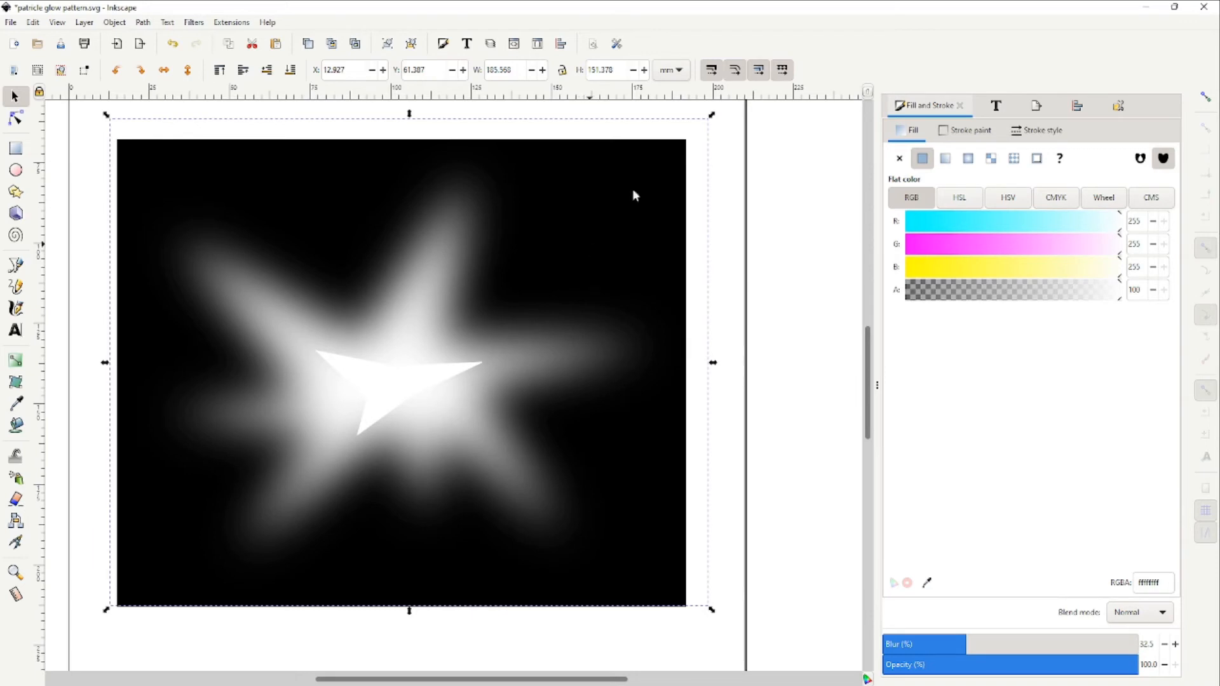
click(1205, 8)
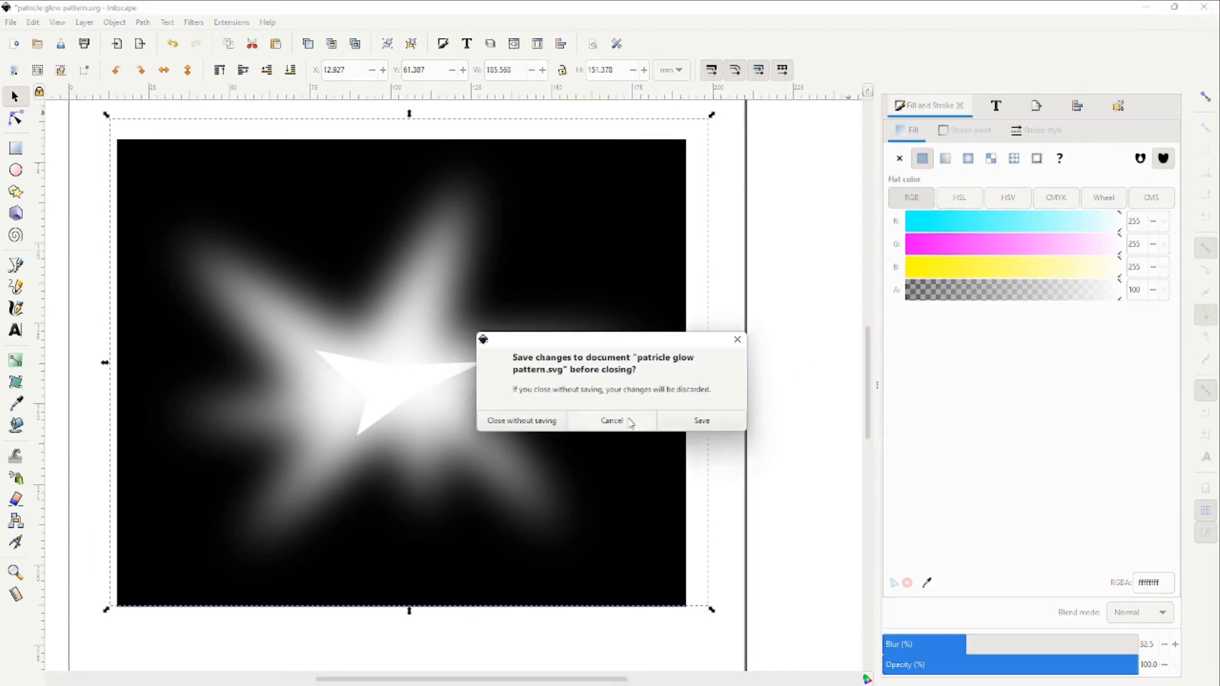
click(537, 422)
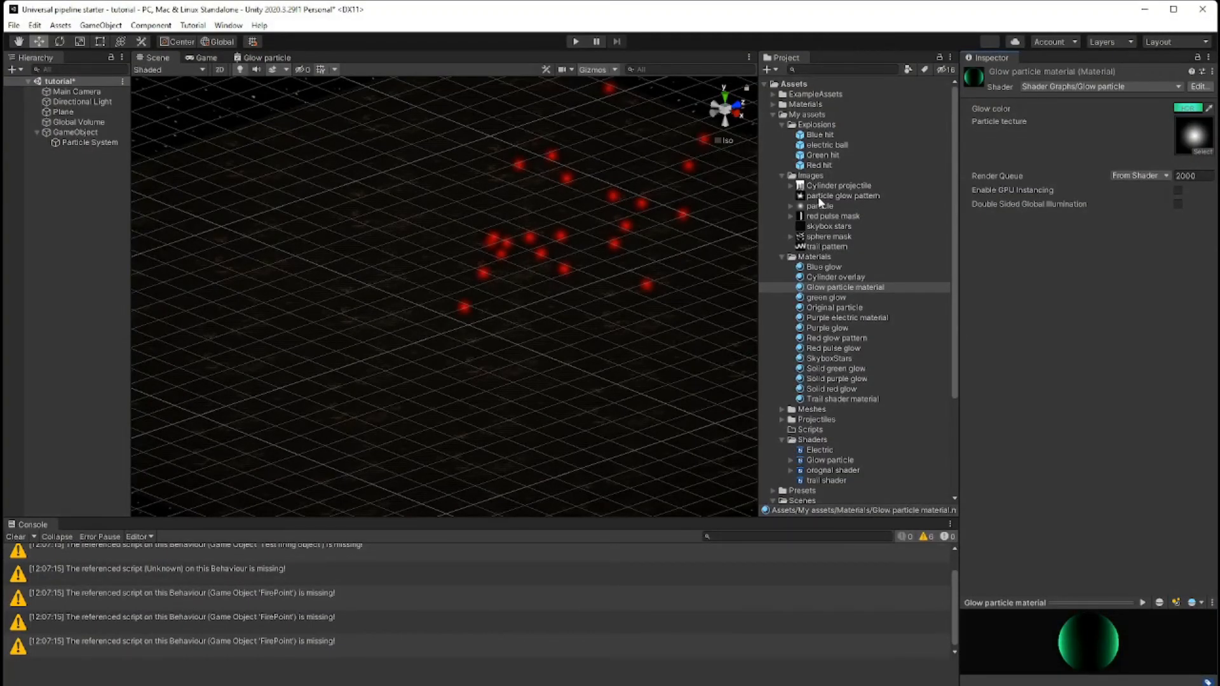
Step: Assign the particle glow pattern image as the Particle tecture of Glow particle material
click(819, 197)
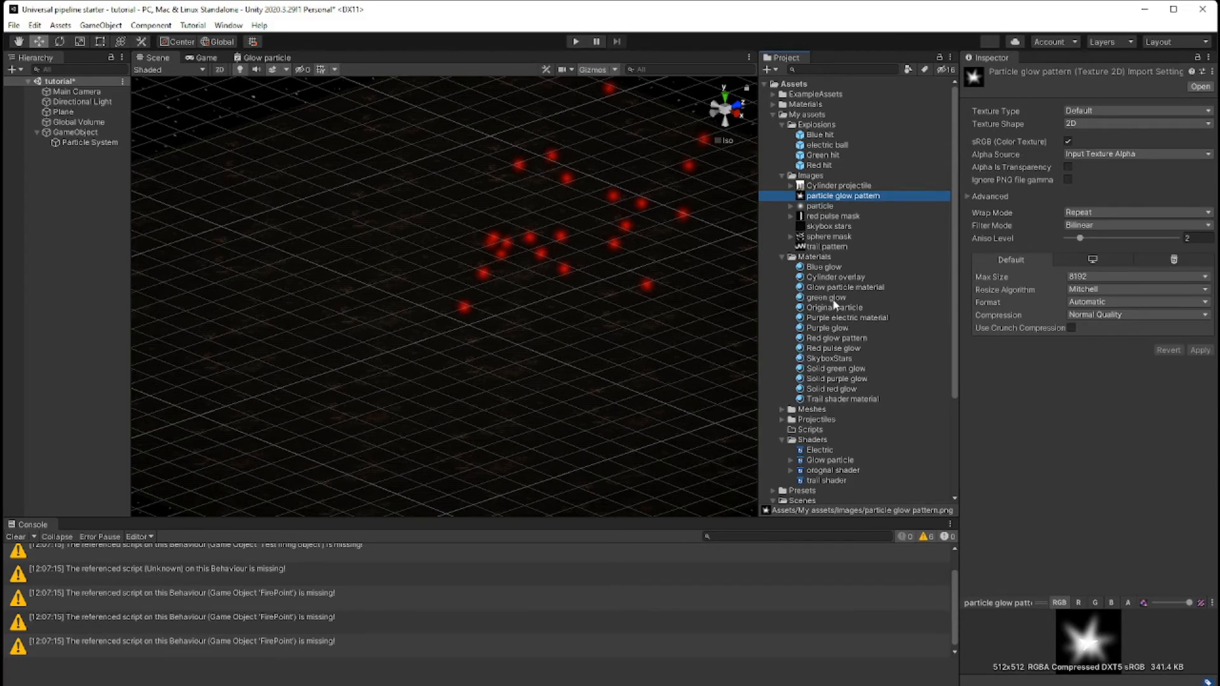
click(848, 287)
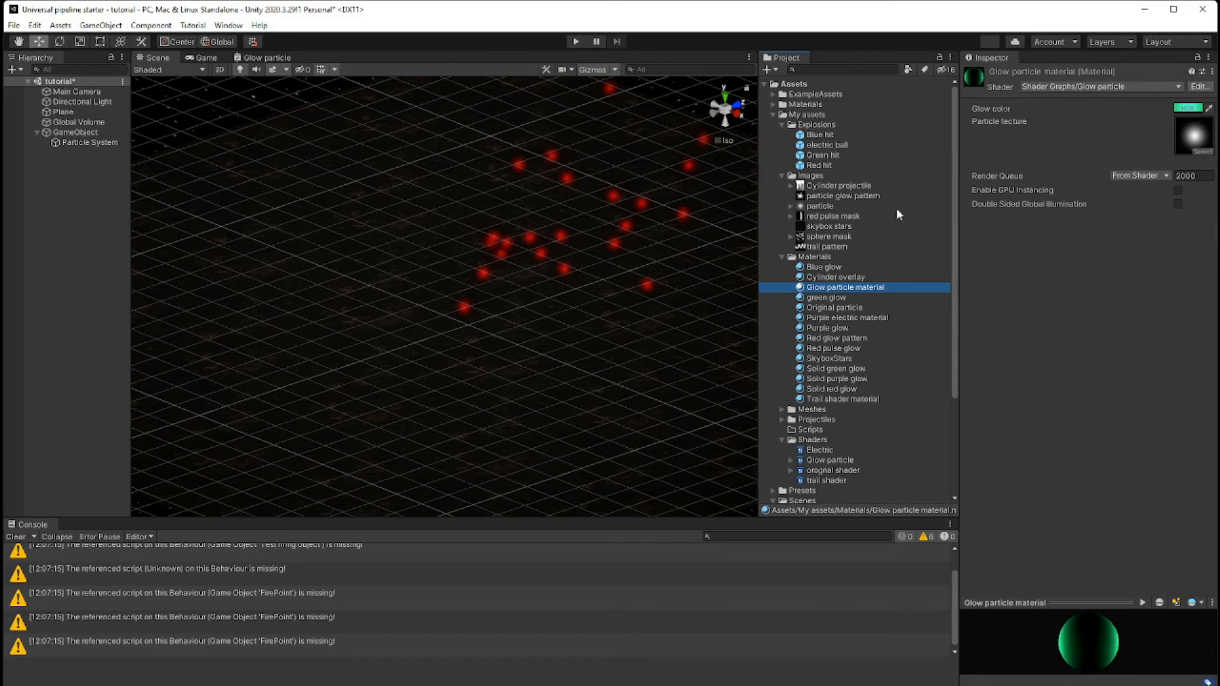
drag(825, 197, 1194, 136)
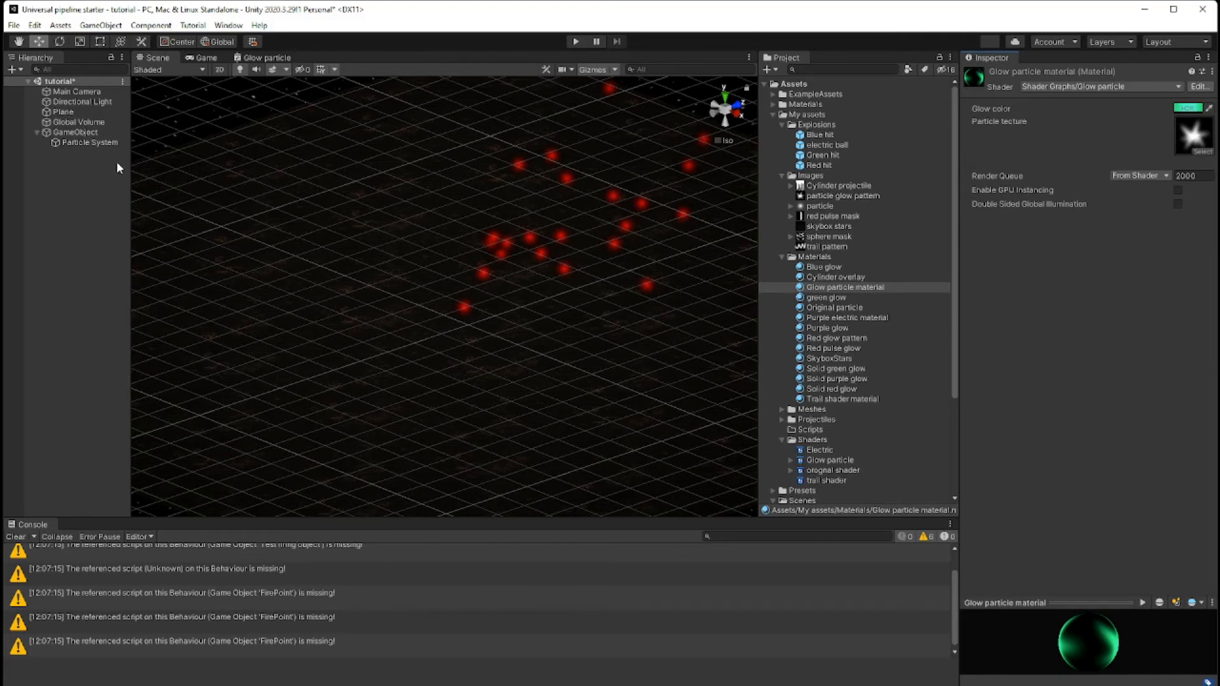
Step: Set the Particle System's Renderer material to Glow particle material
click(88, 142)
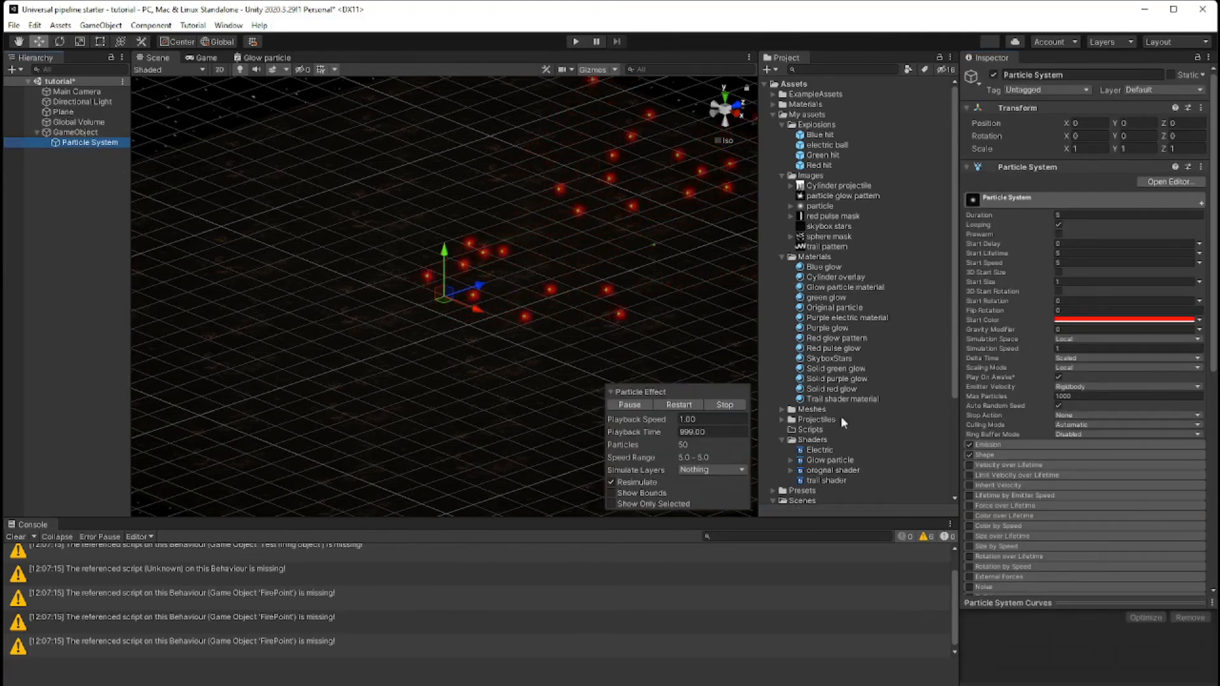
scroll(1062, 433, down, 5)
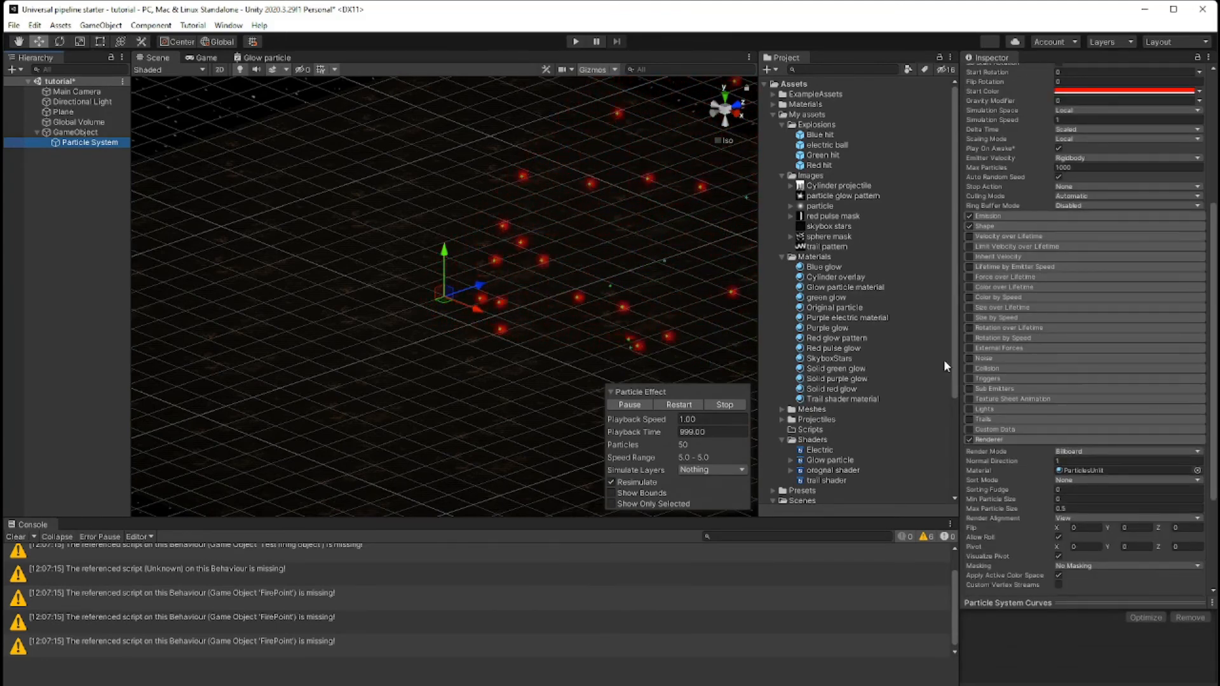
click(841, 289)
drag(840, 289, 1103, 470)
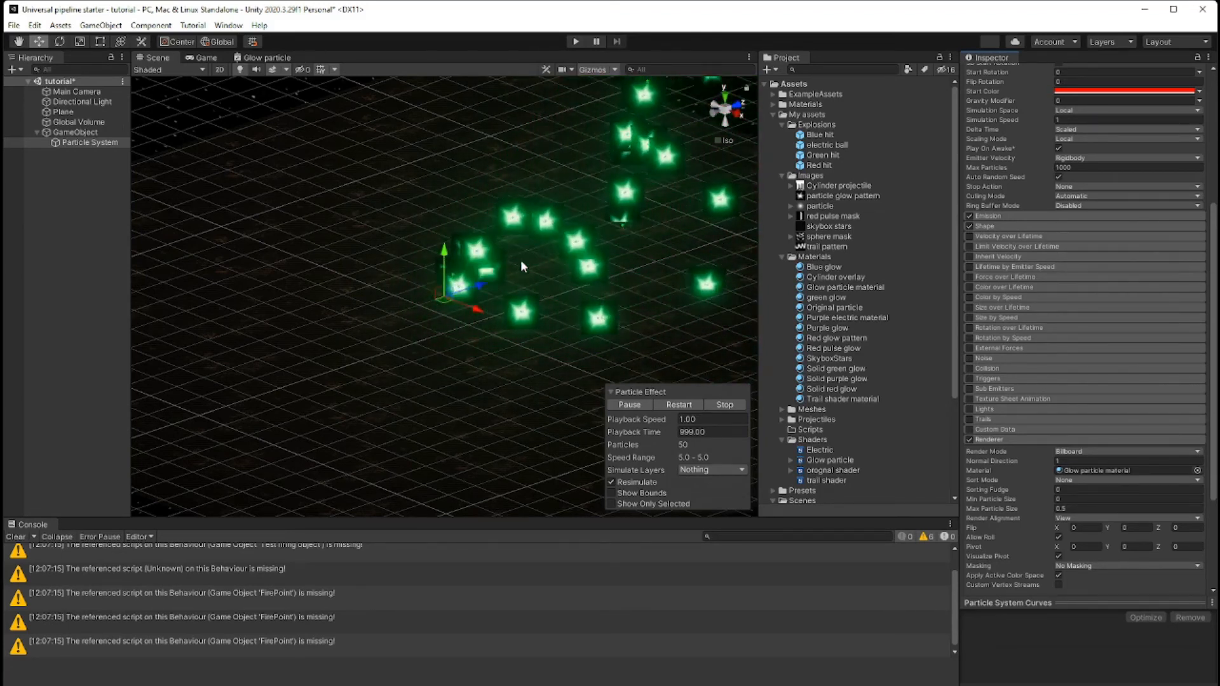
Step: In the Glow particle shader graph, connect the Sample Texture 2D node's R output to the Fragment block's Alpha input
click(259, 57)
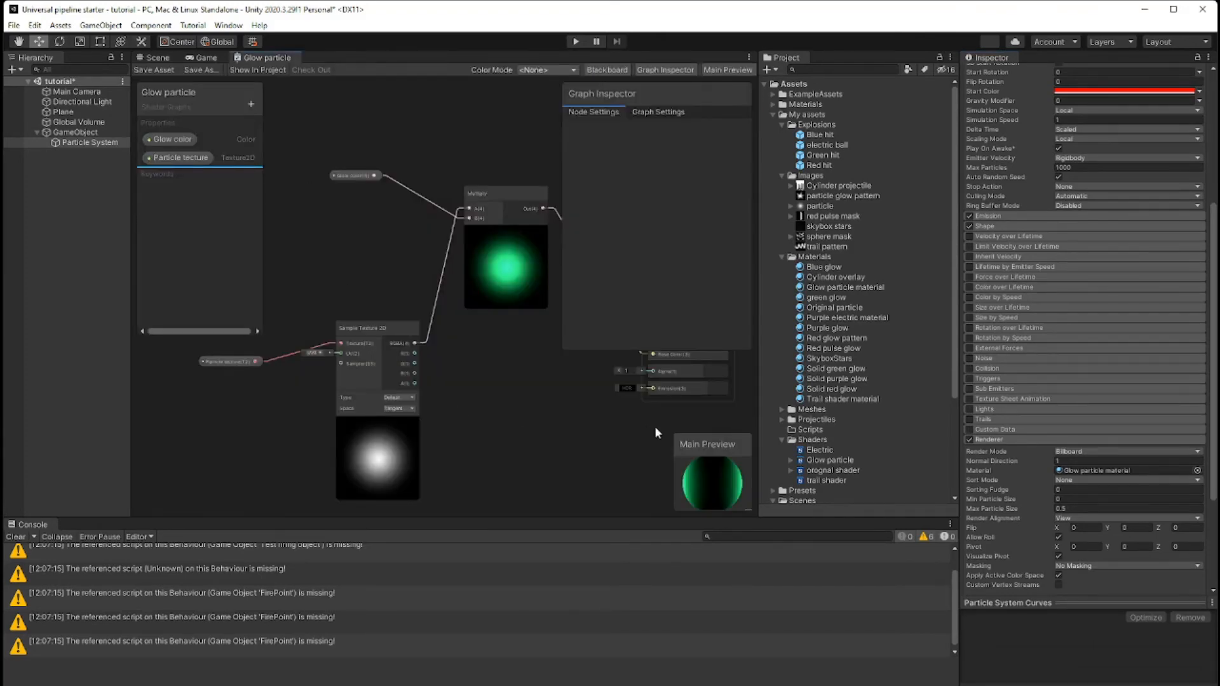
middle_drag(550, 430, 481, 441)
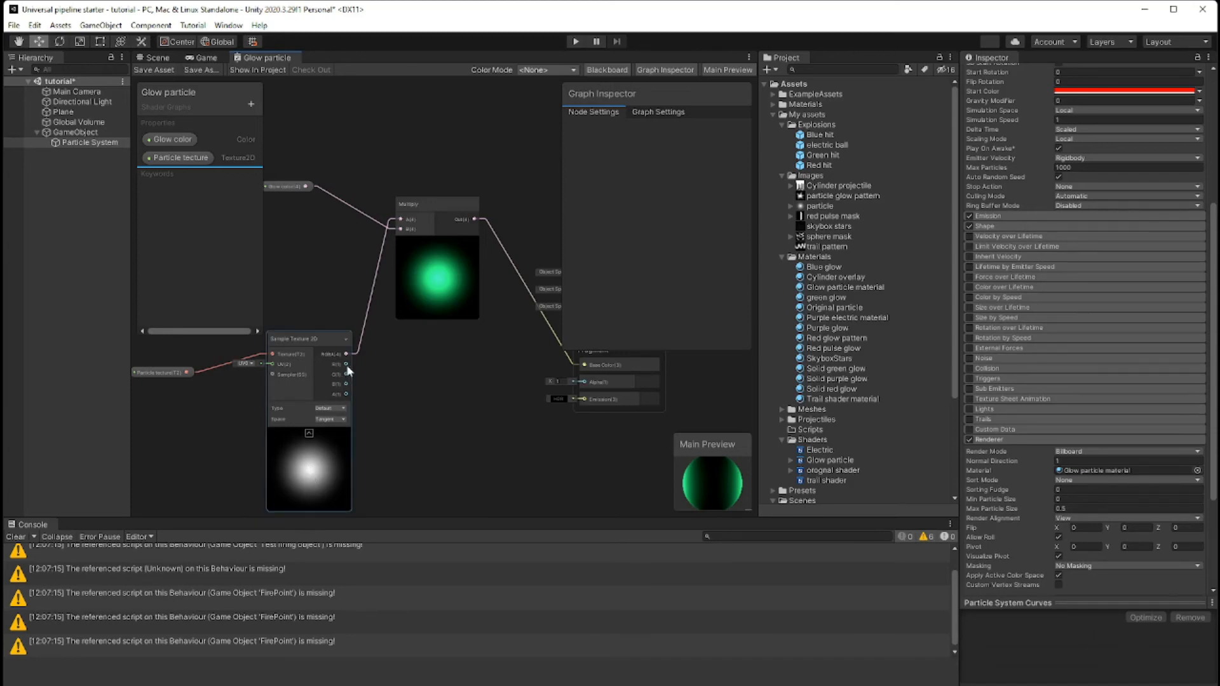
drag(346, 364, 583, 382)
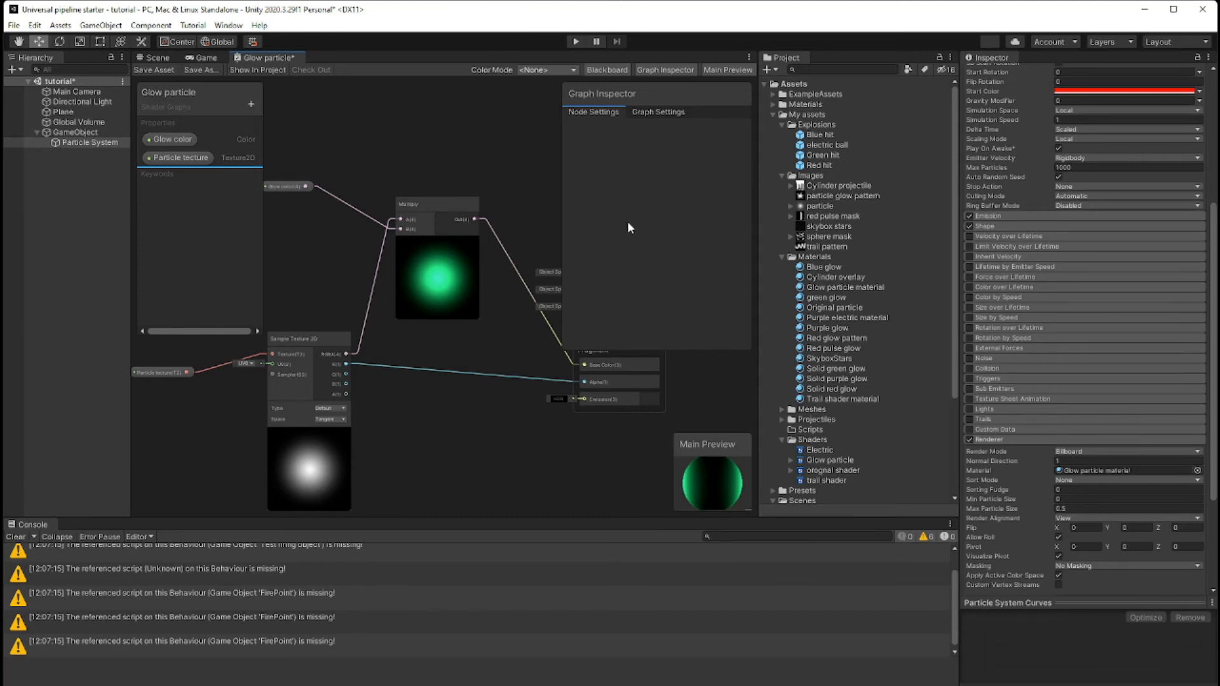
Step: Set the Glow particle graph's Universal surface to Transparent, save the asset, and return to the Scene view
click(660, 111)
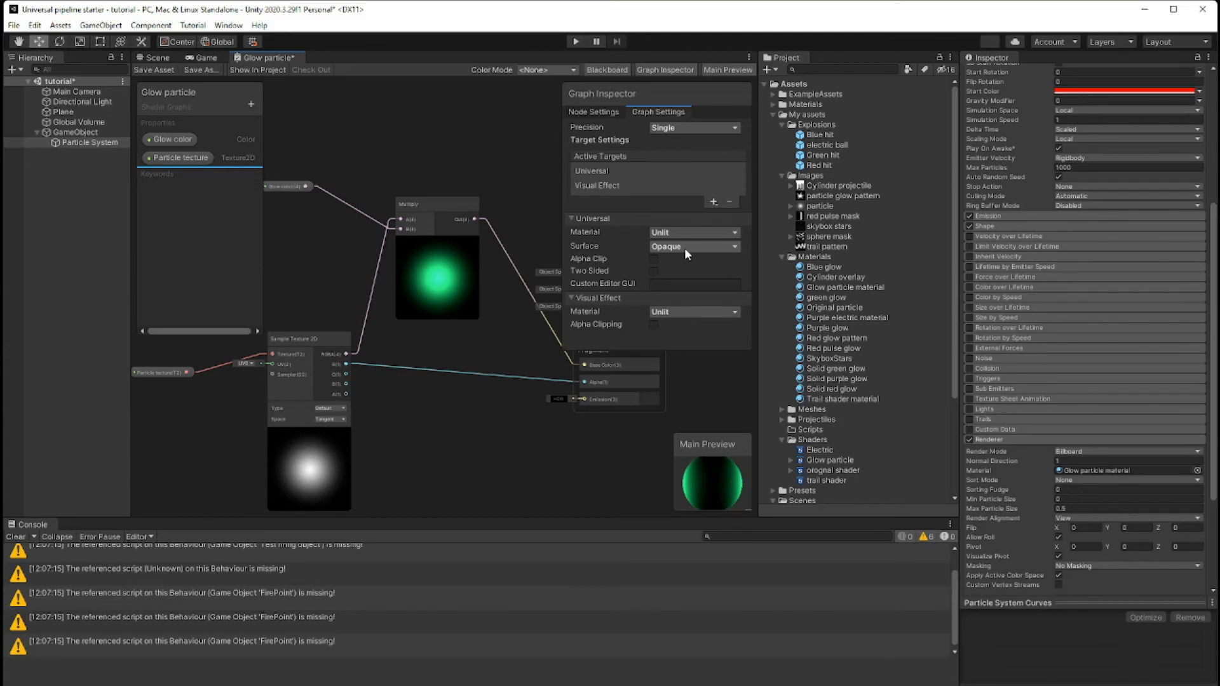
click(725, 247)
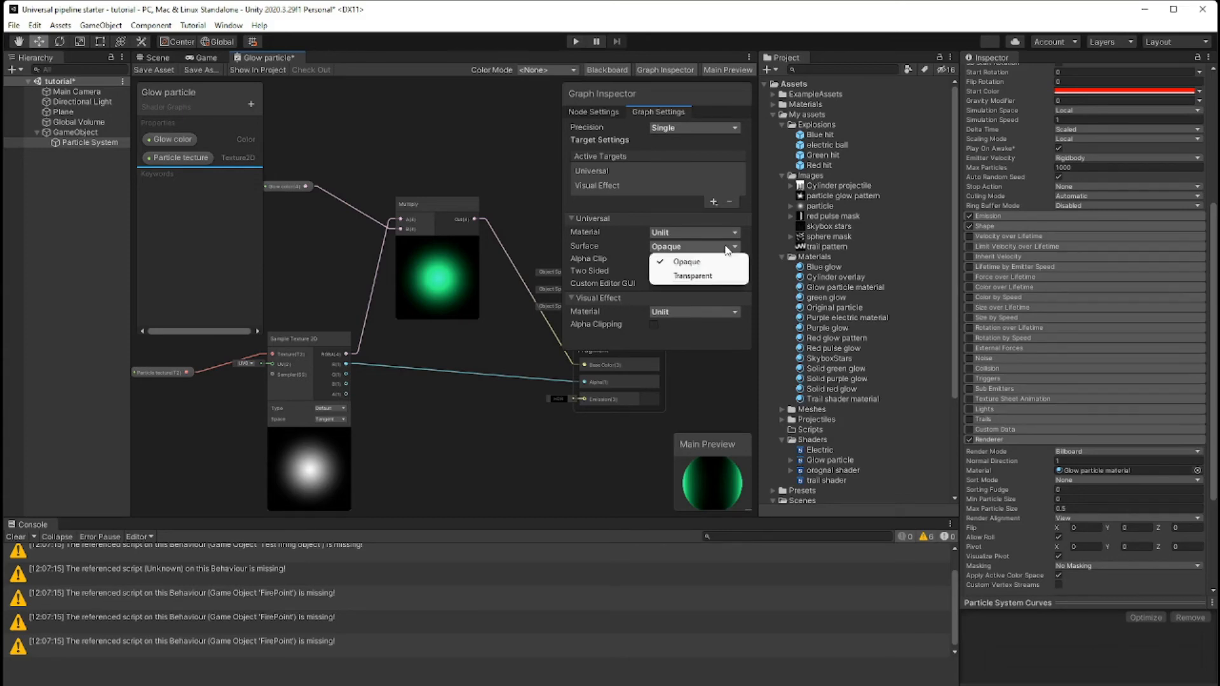
click(714, 277)
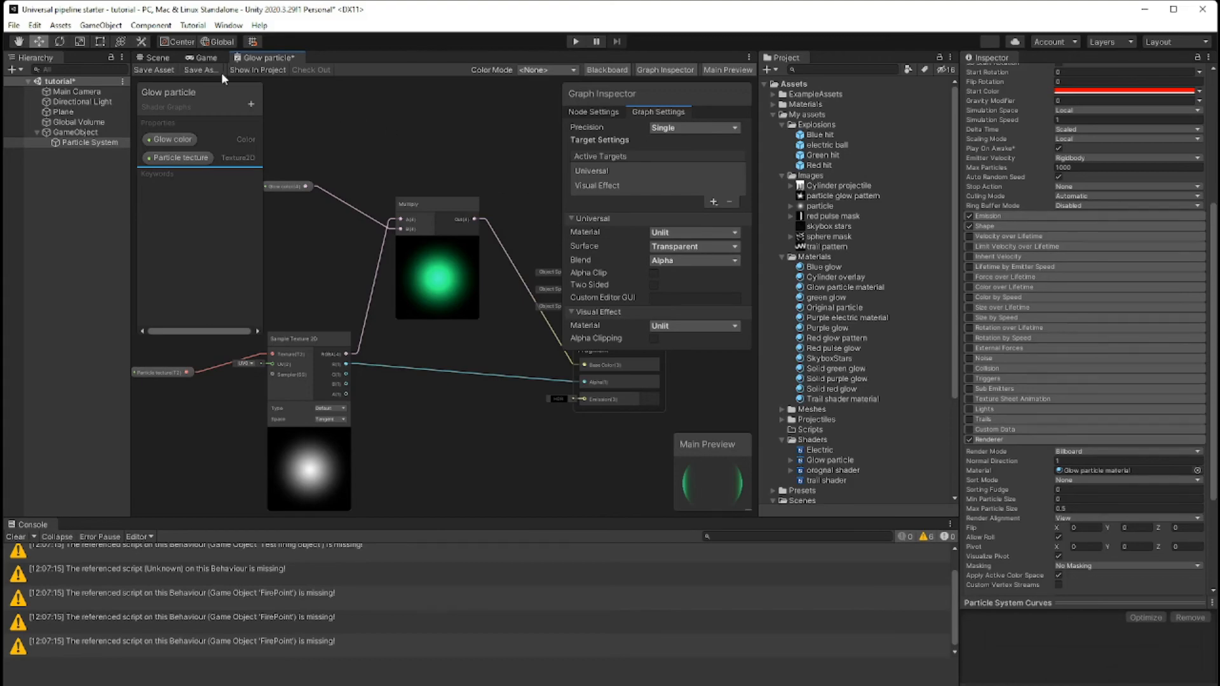
click(154, 68)
click(159, 57)
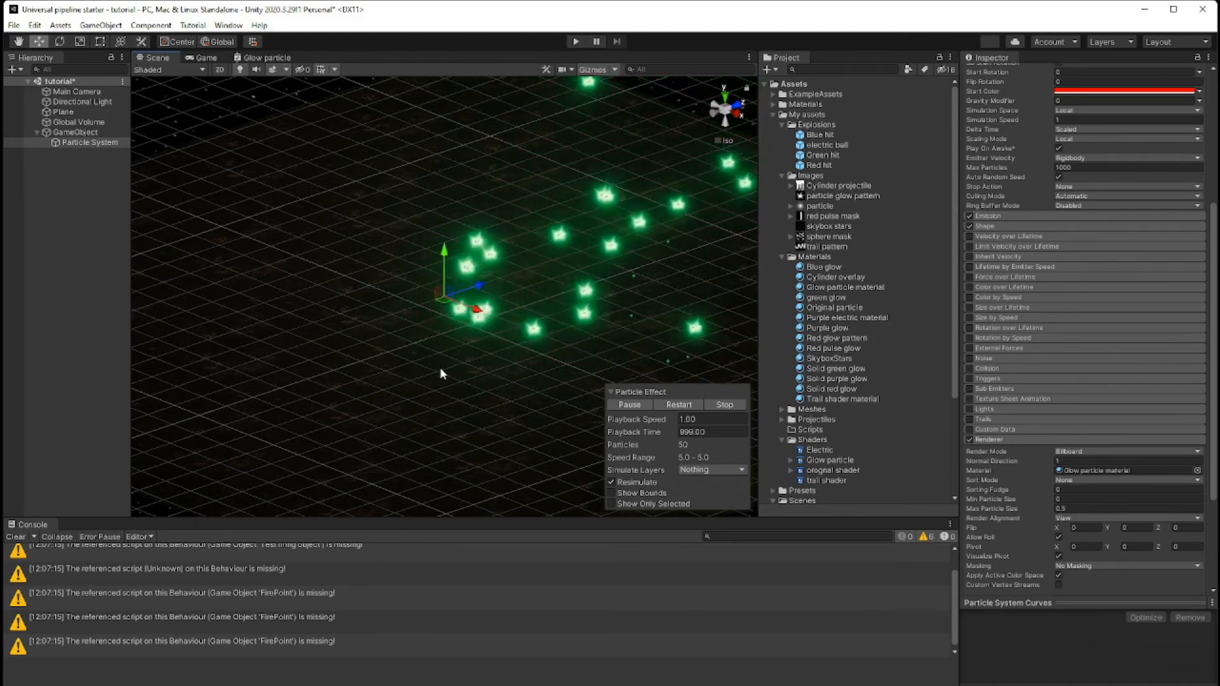
mouse_move(440, 379)
middle_down()
mouse_move(419, 390)
mouse_move(435, 387)
middle_up()
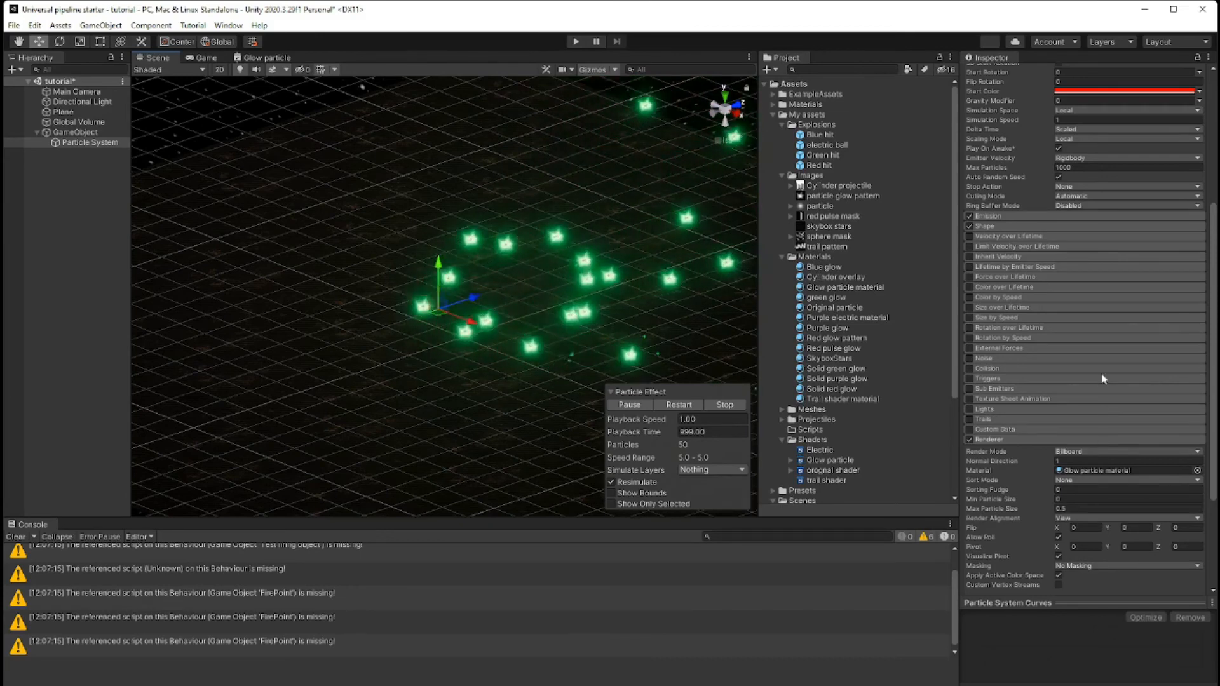
Step: Set the Particle System's emitter shape to Sphere and its emission Rate over Time to 100
click(1097, 227)
click(1124, 239)
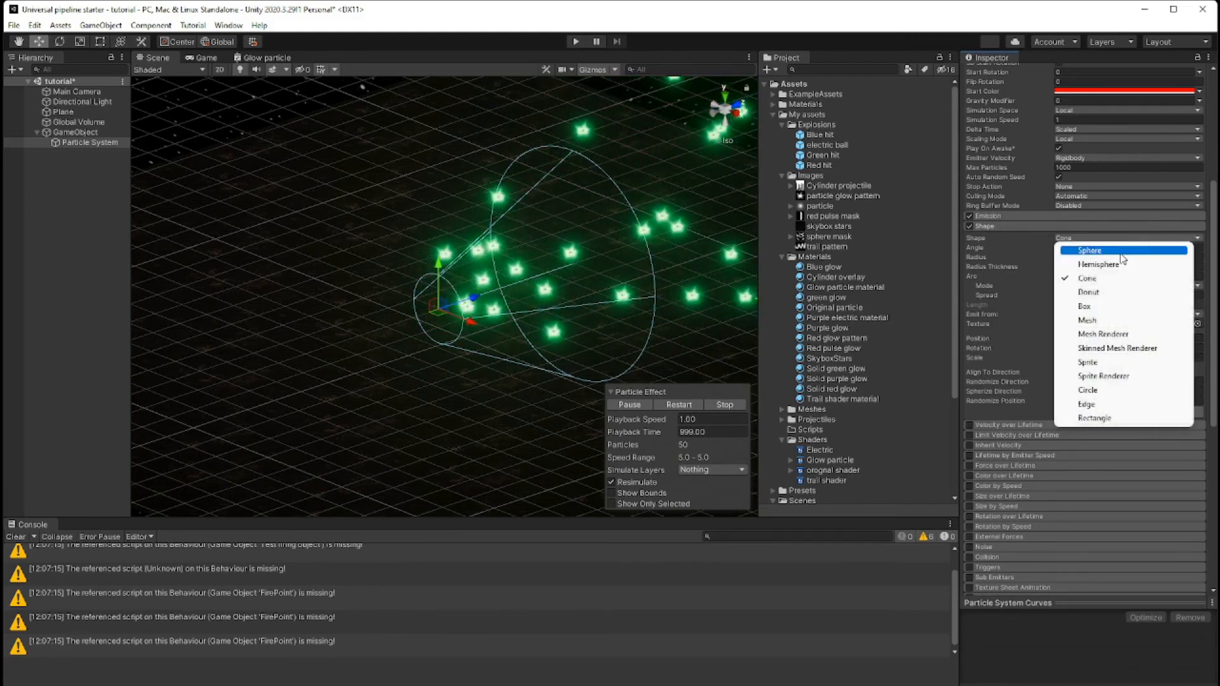
click(1121, 250)
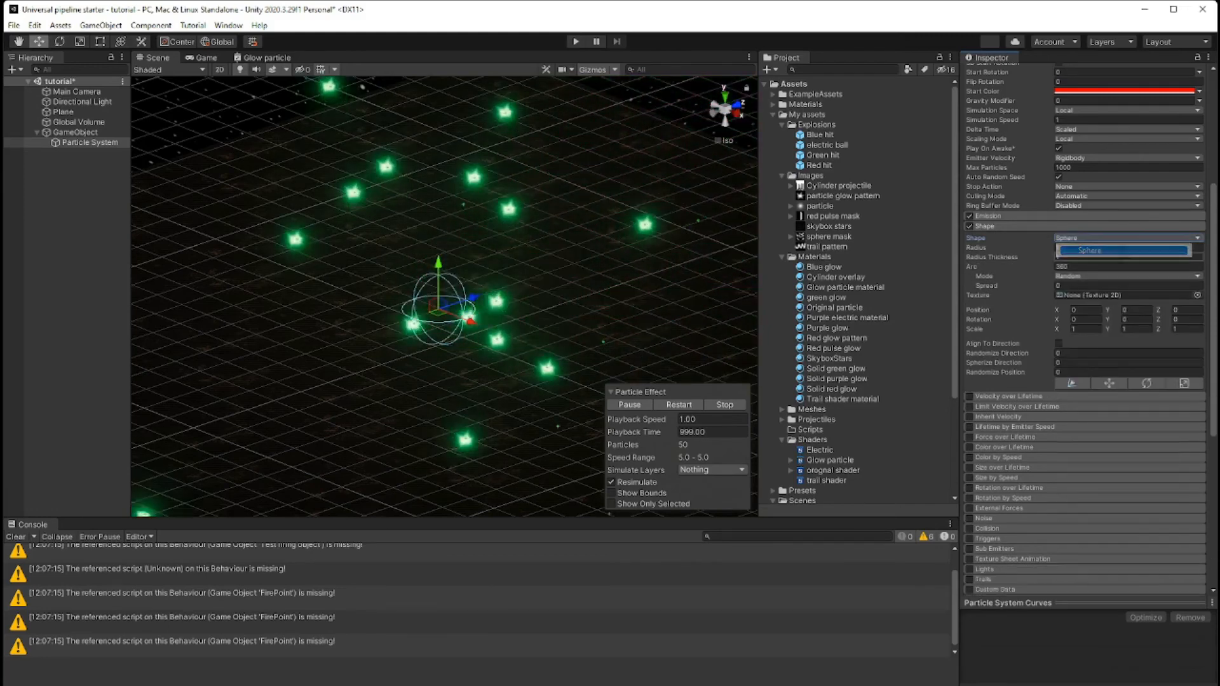
click(1085, 216)
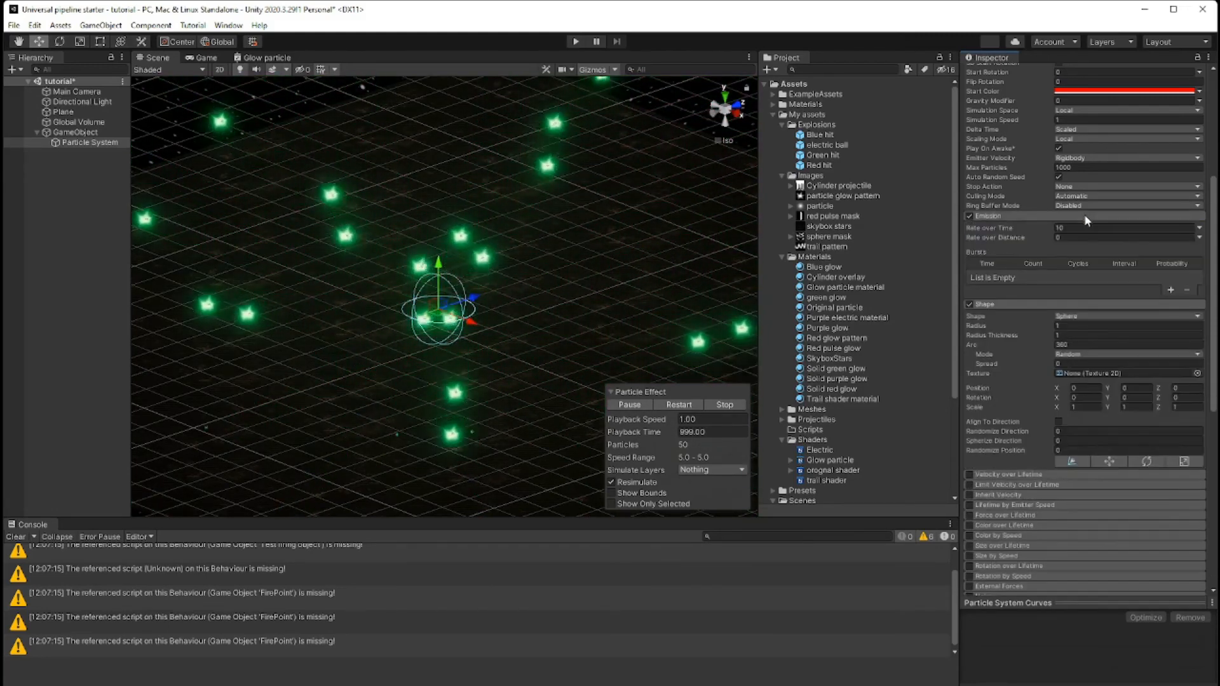
click(1082, 227)
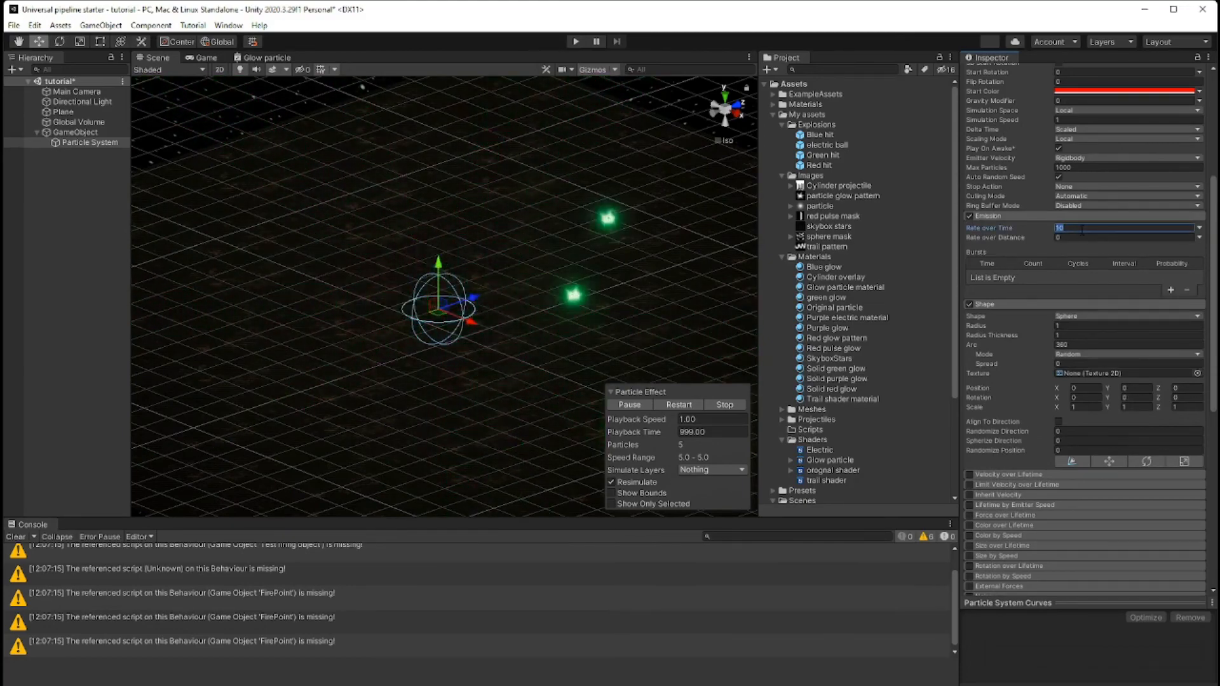
text(100)
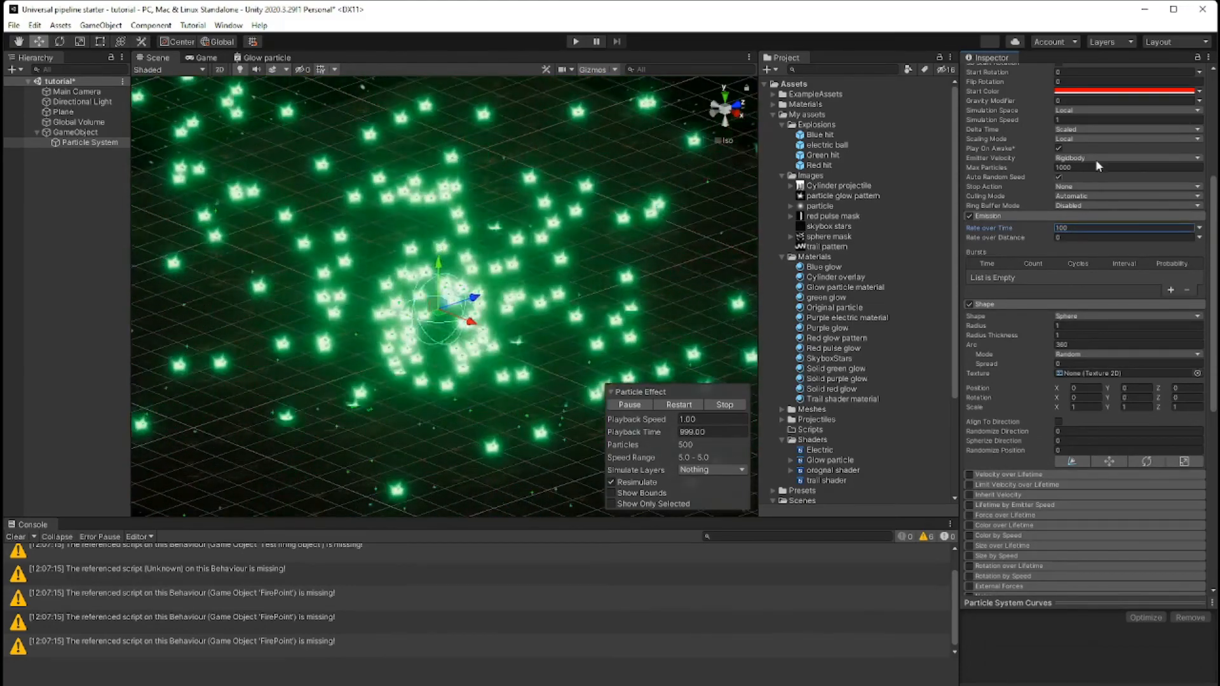
Step: Set the Particle System's Start Lifetime to 2 and its Duration to 2
click(1214, 239)
scroll(1213, 239, up, 5)
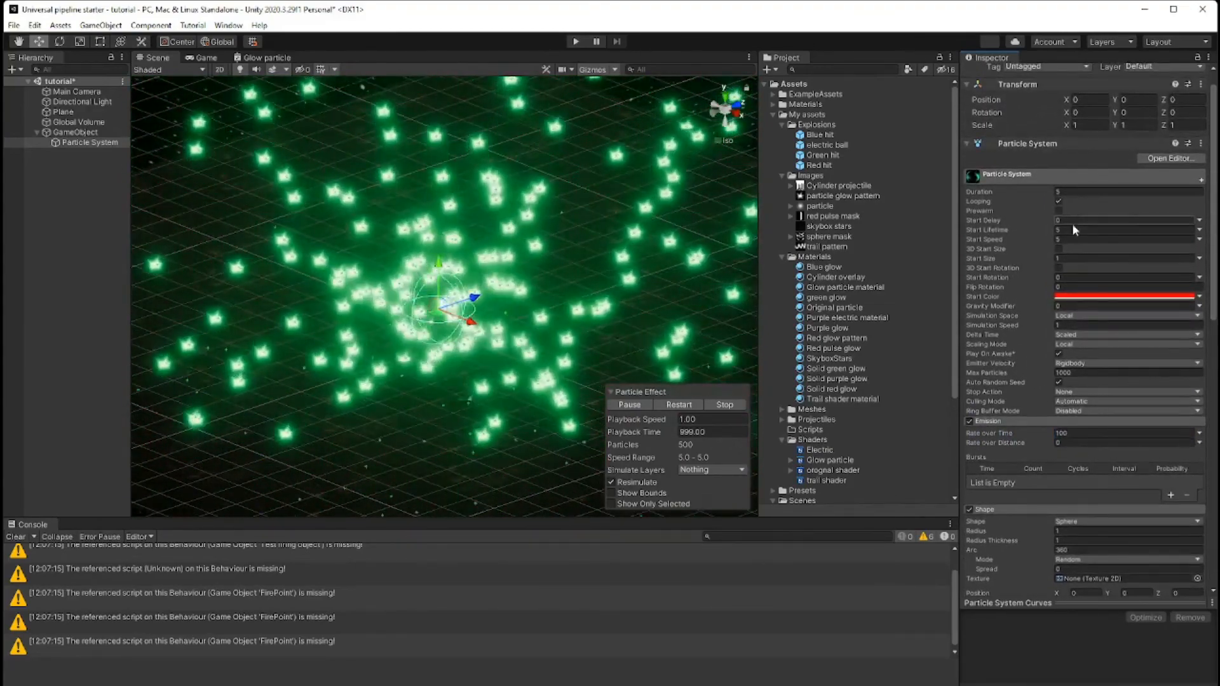
click(1071, 229)
text(2)
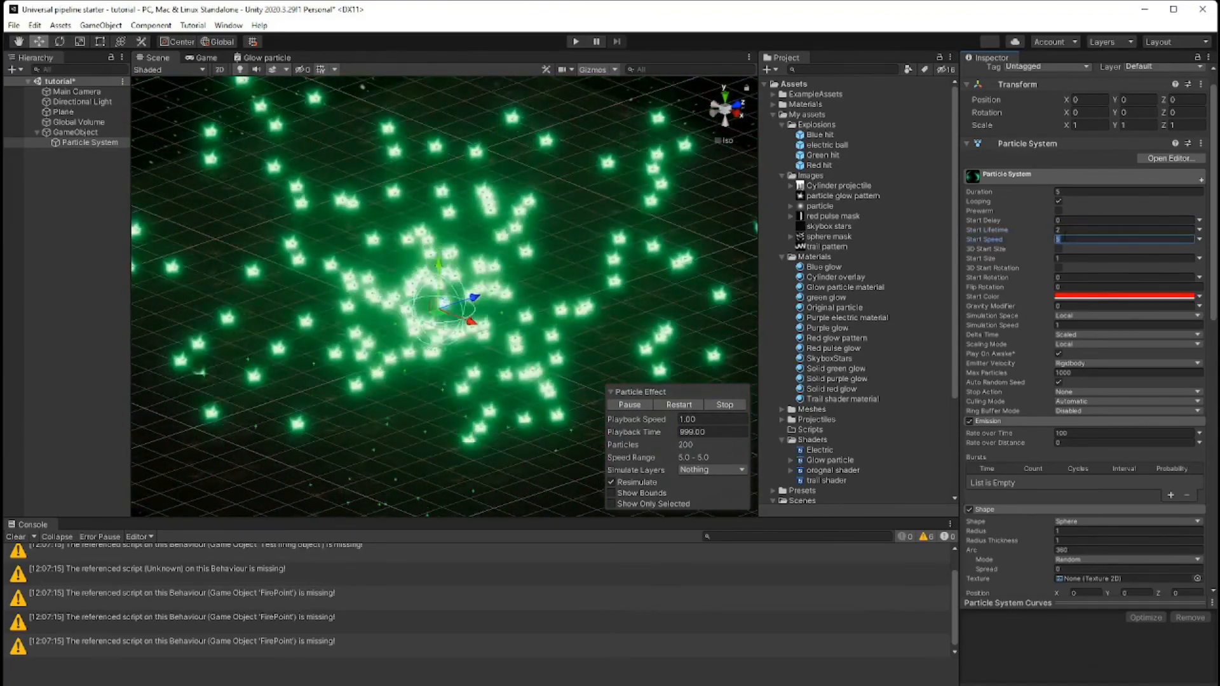
click(1060, 239)
click(1059, 191)
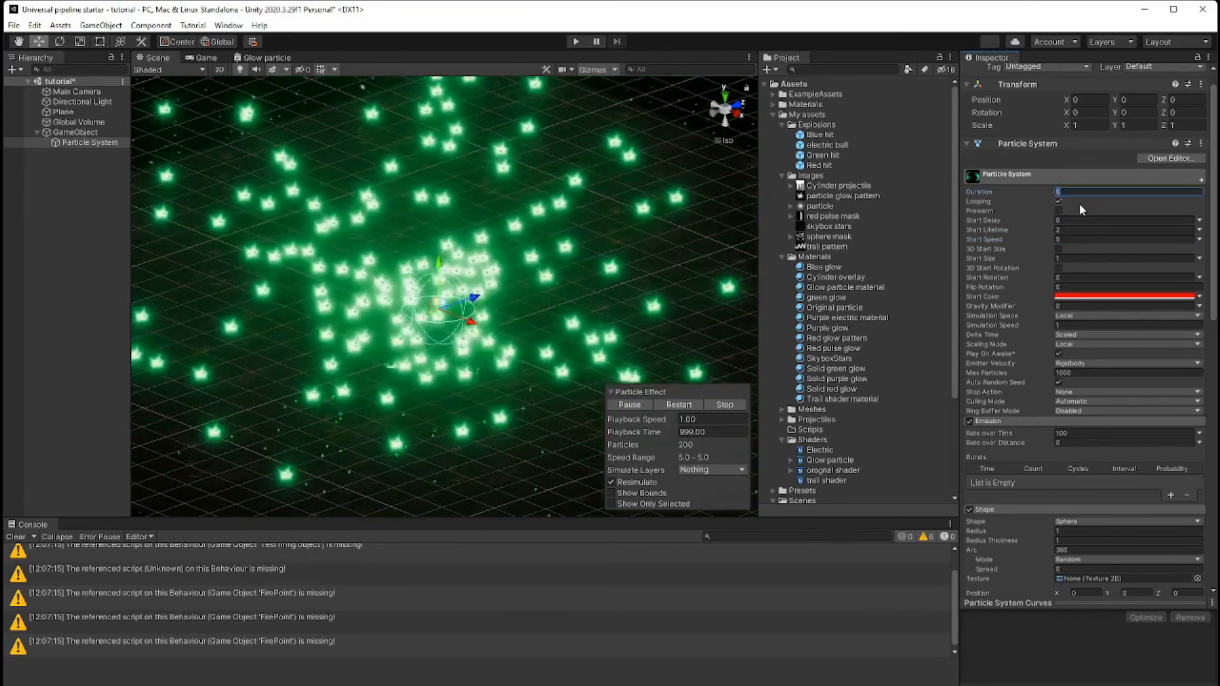
text(2)
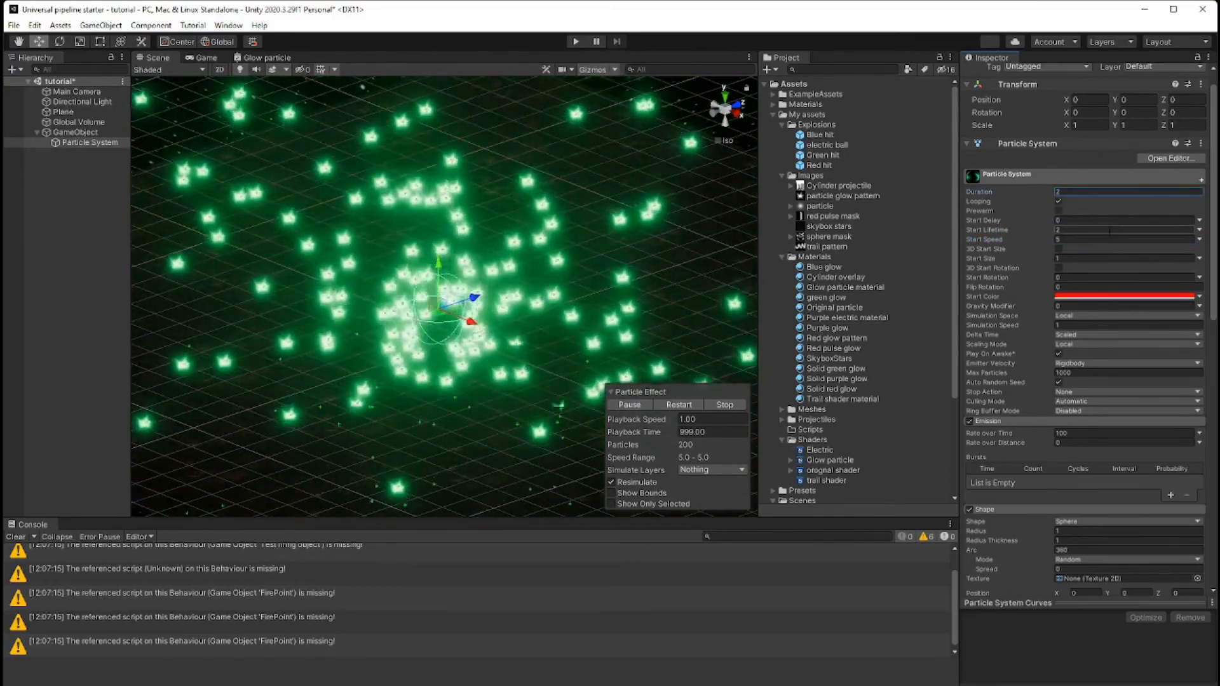
Step: Try a Start Lifetime of 1 on the Particle System and settle on 0.5
click(1056, 230)
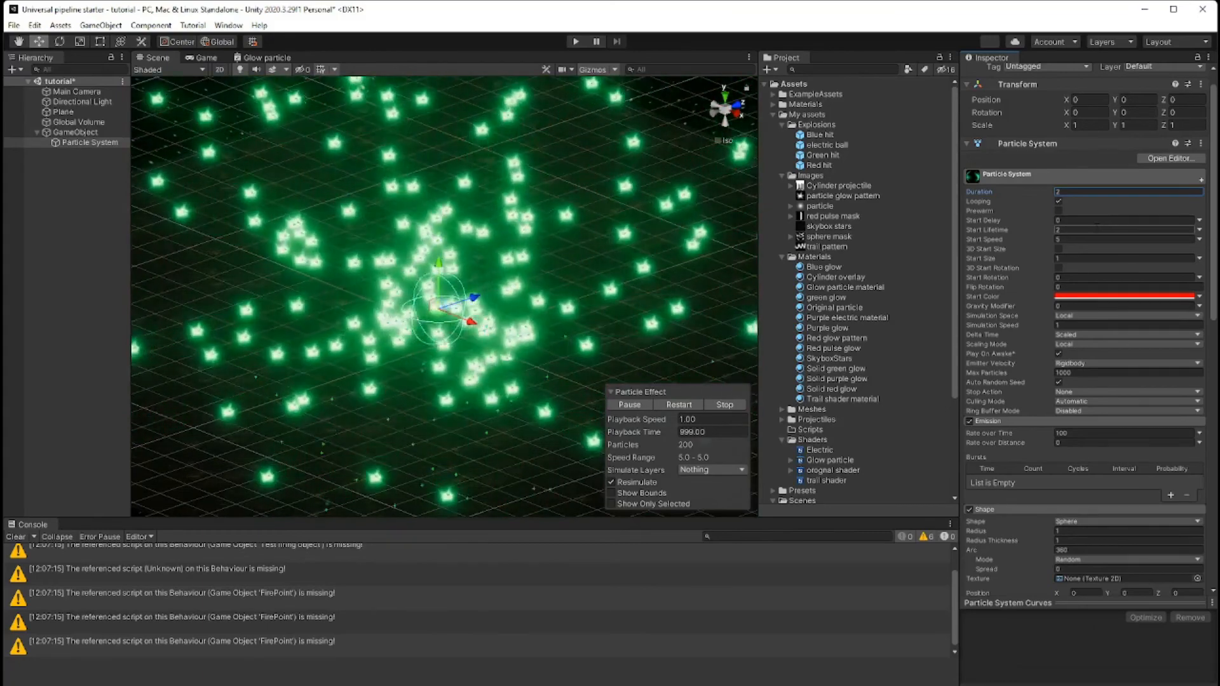
text(1)
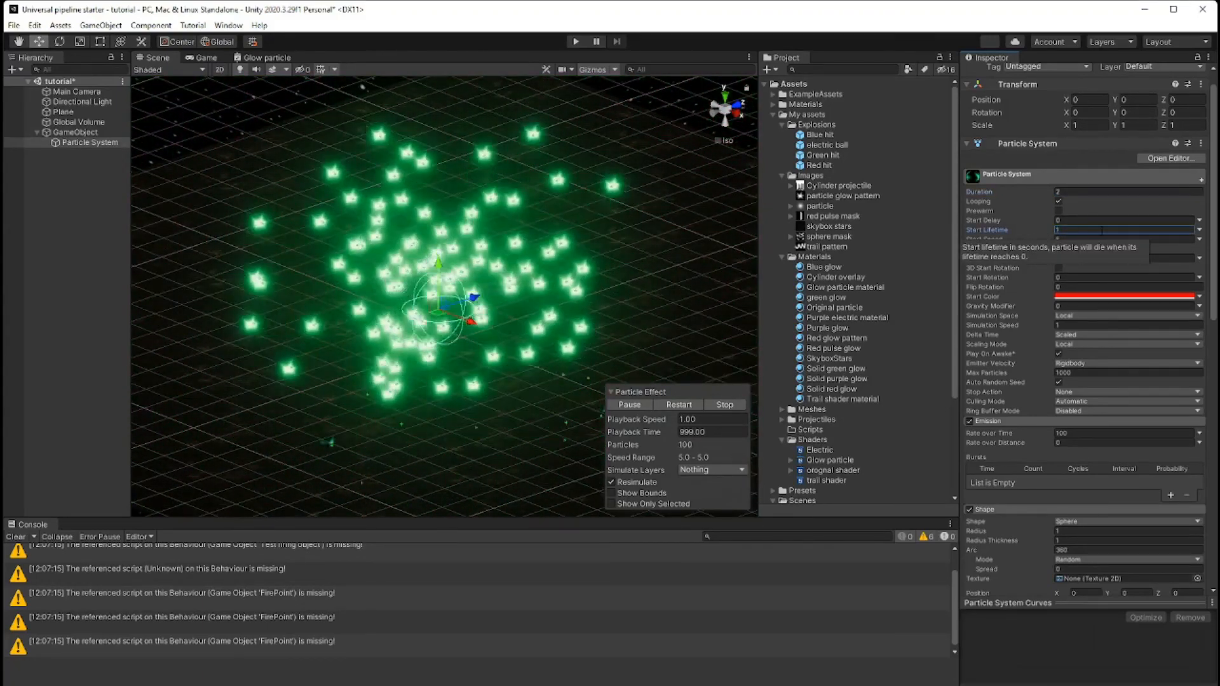
key(BackSpace)
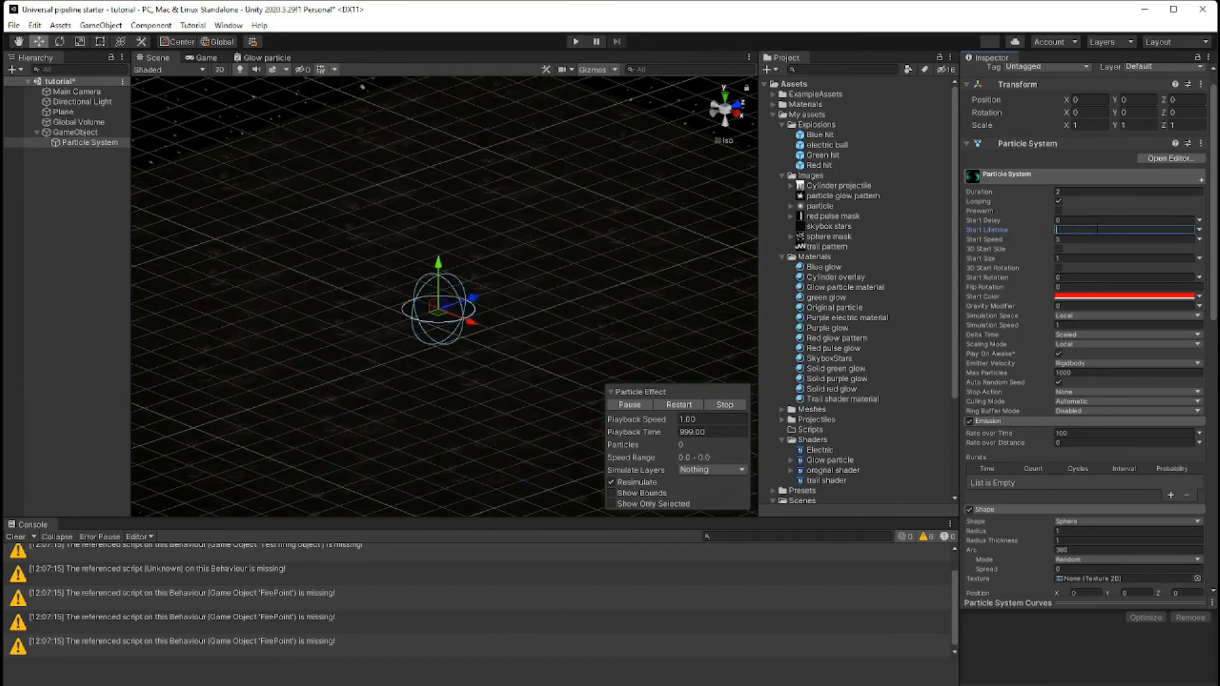
text(0.5)
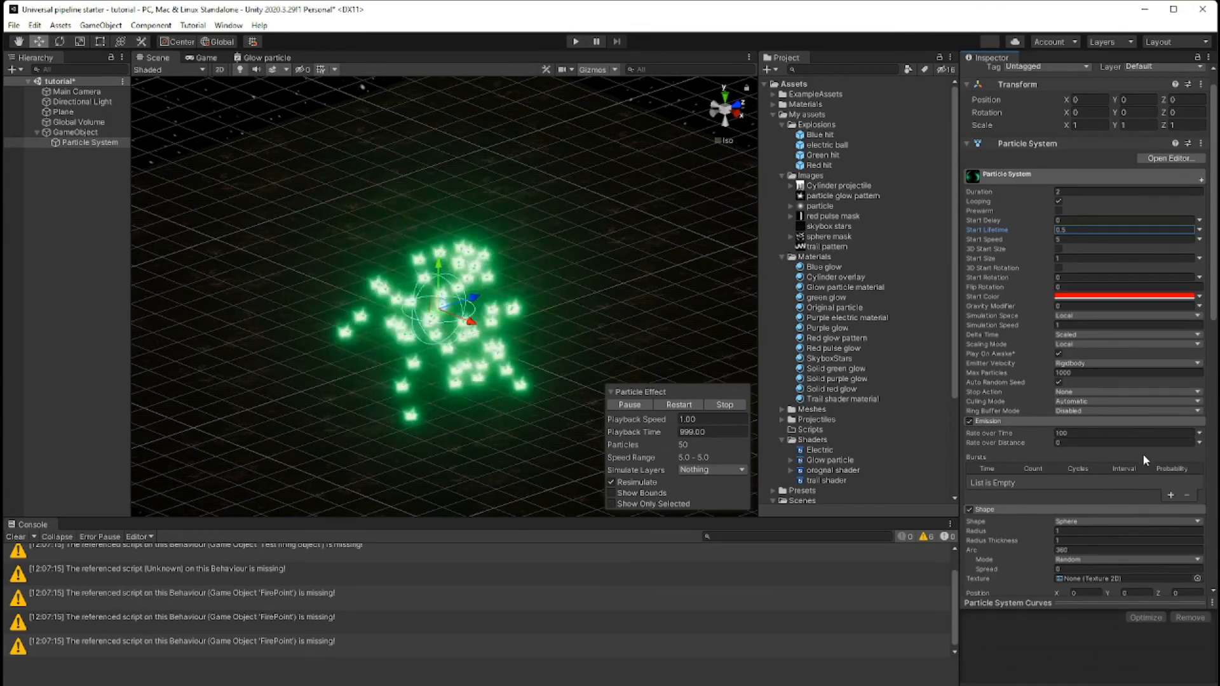
Step: Set the HDR intensity of Glow particle material's Glow color to 1.4
click(856, 287)
click(1193, 113)
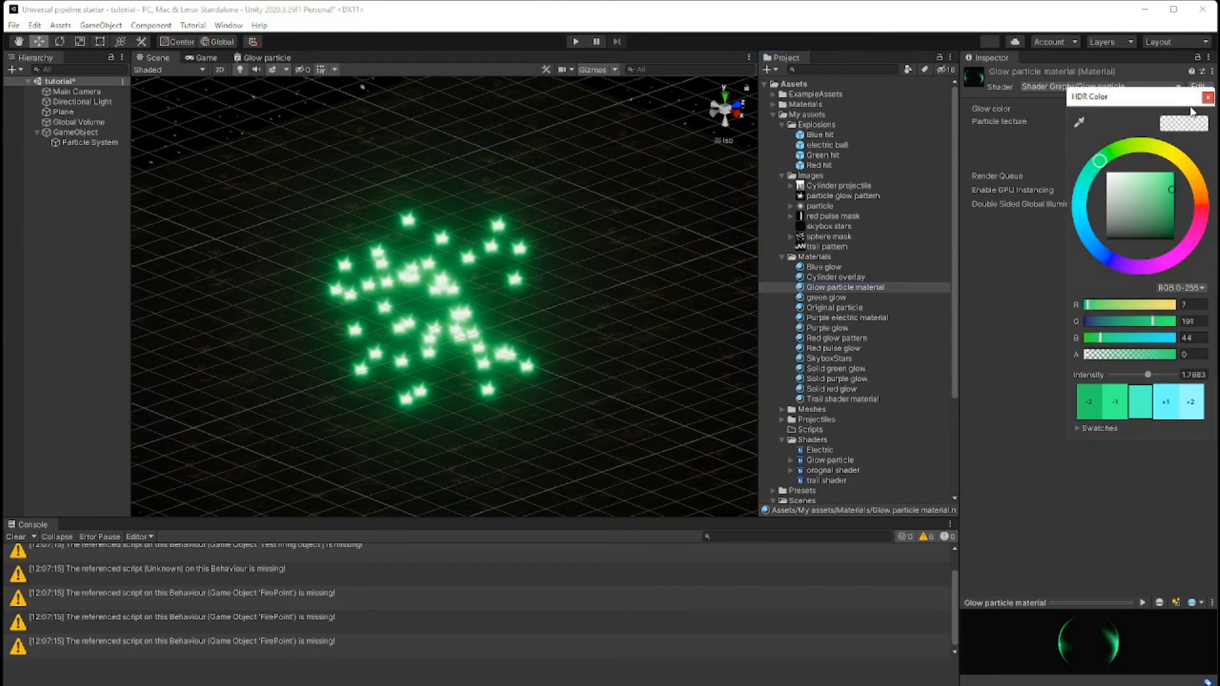
click(1148, 376)
drag(1148, 376, 1147, 376)
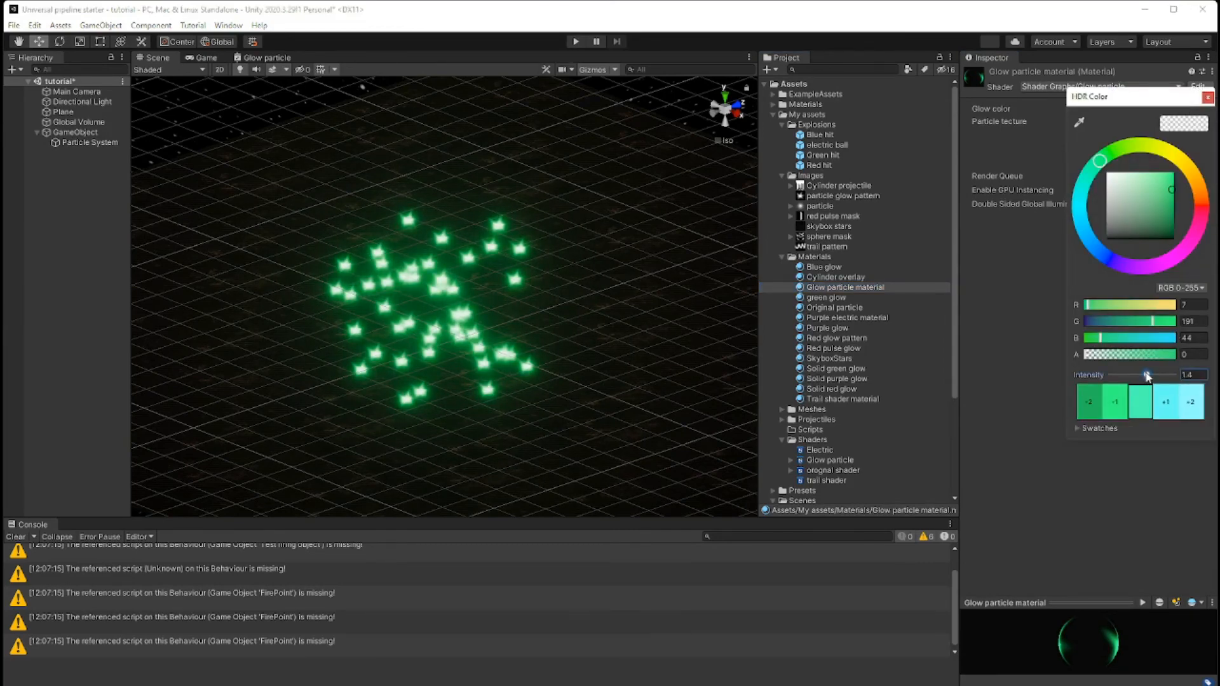
drag(1148, 376, 1152, 376)
click(1187, 375)
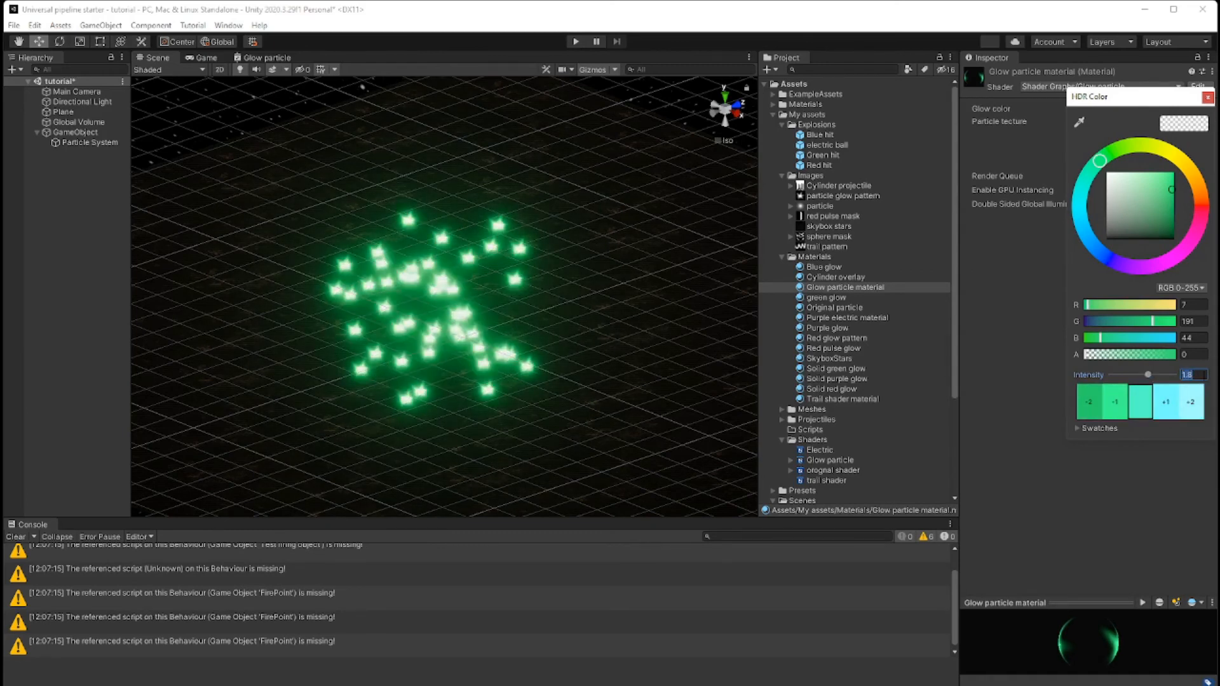
text(1.4)
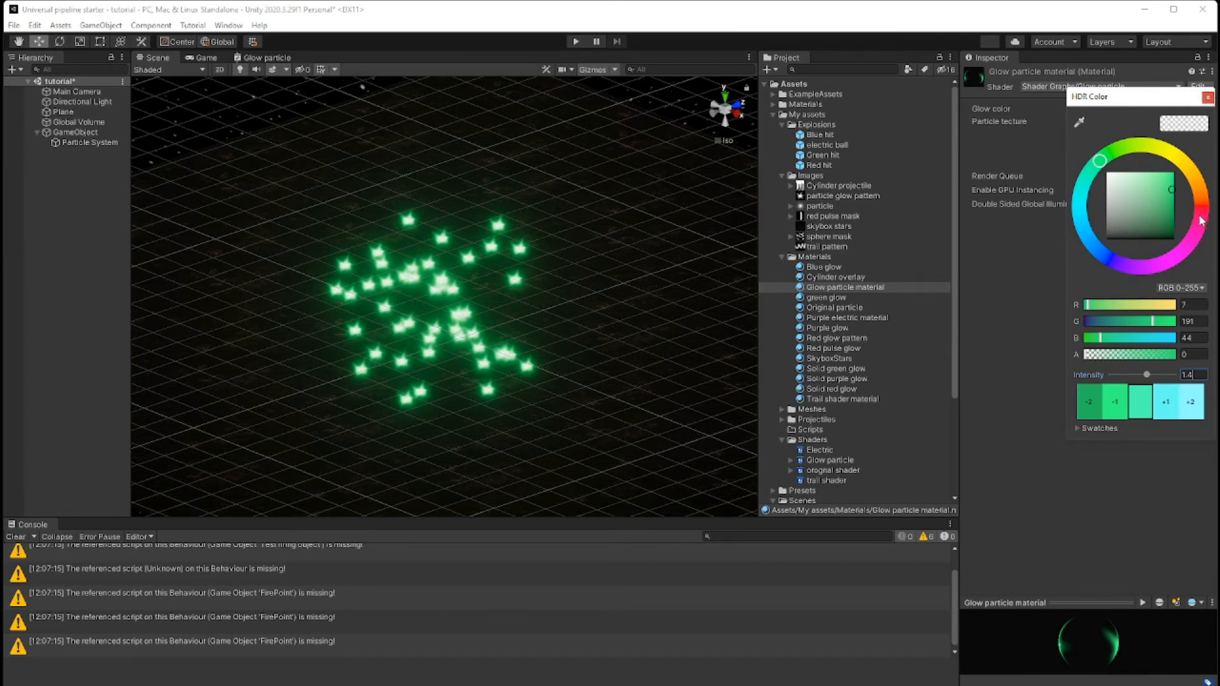
click(1207, 98)
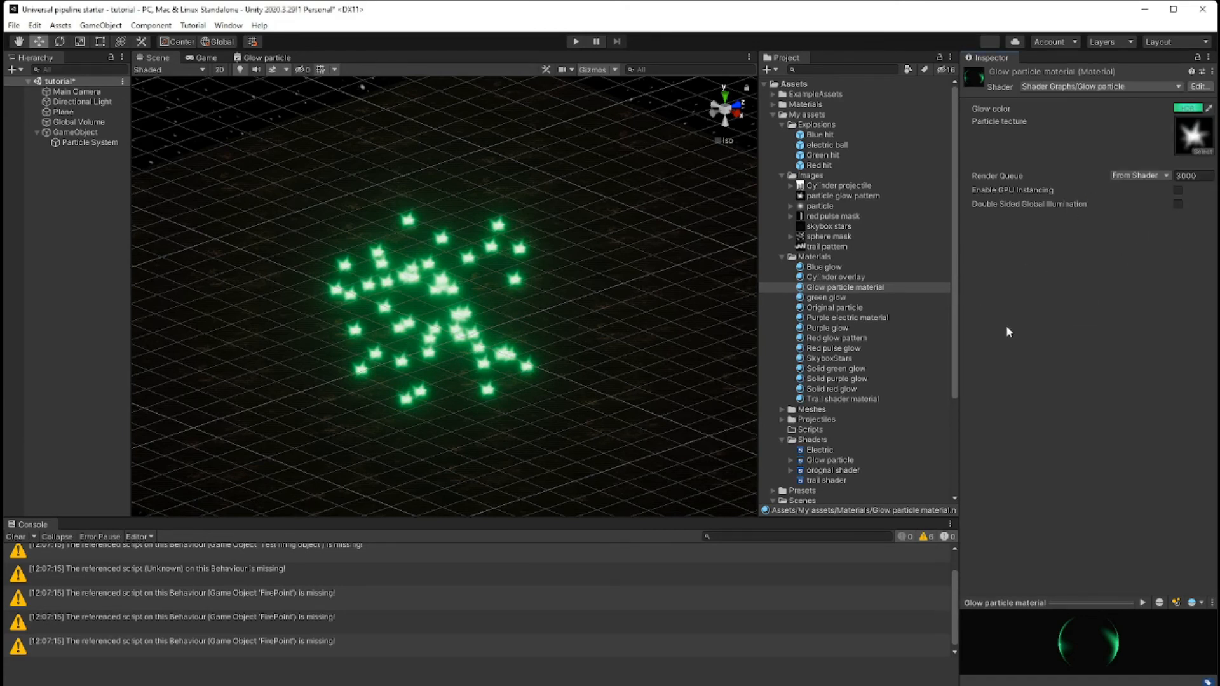
Step: Enable Rotation over Lifetime on the Particle System with an Angular Velocity of 100
click(90, 142)
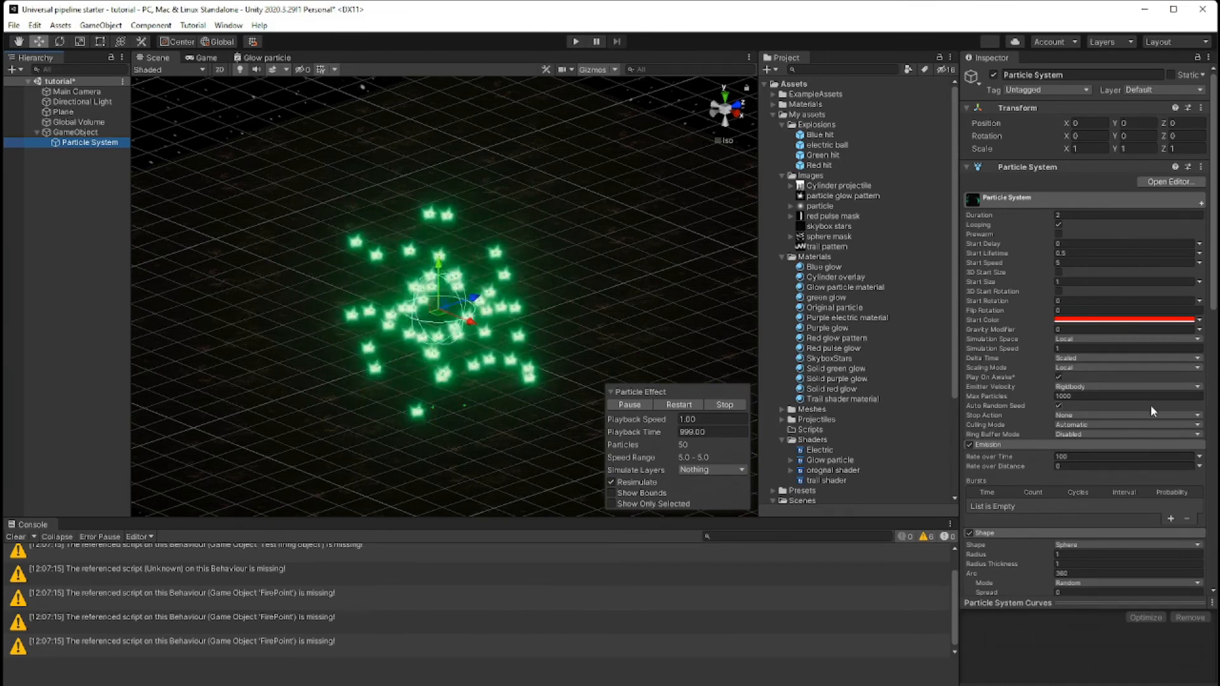
scroll(1150, 406, down, 10)
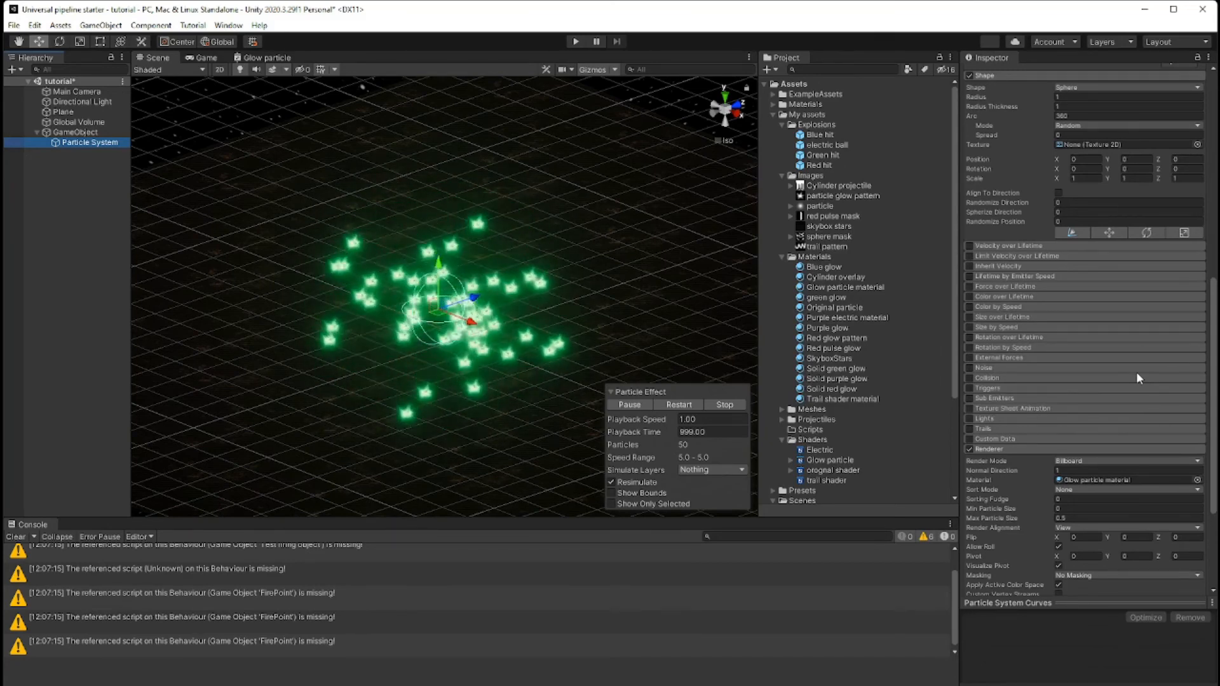
click(1048, 337)
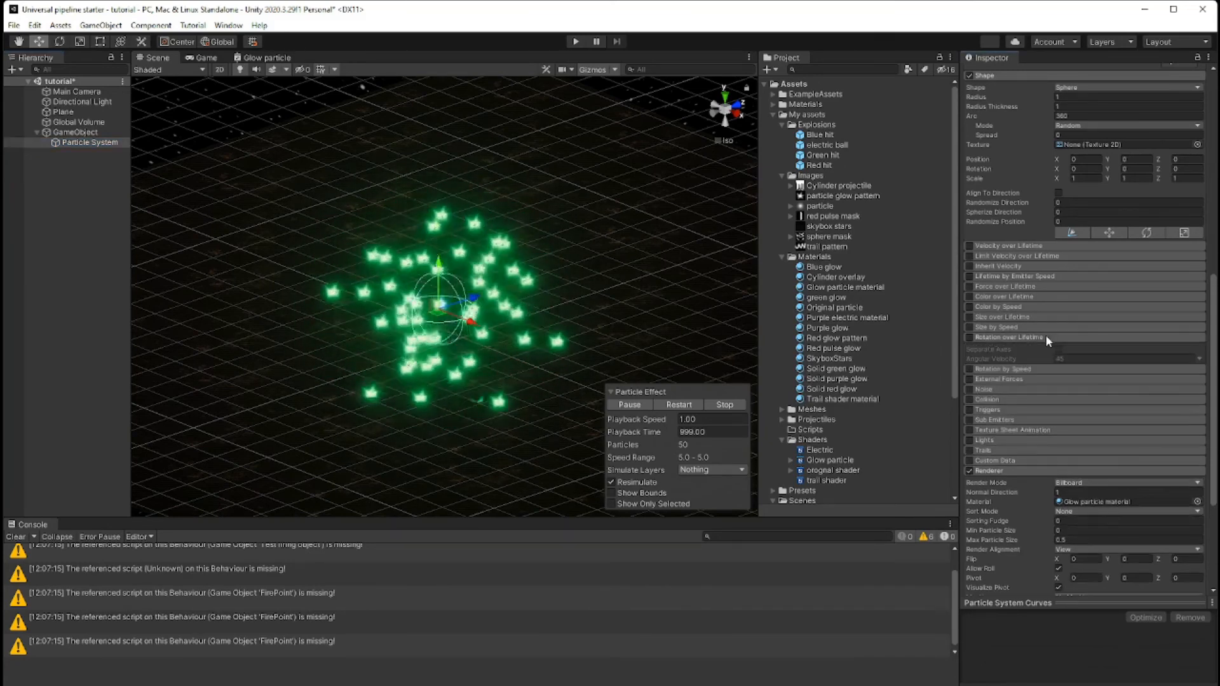
click(970, 338)
click(1040, 359)
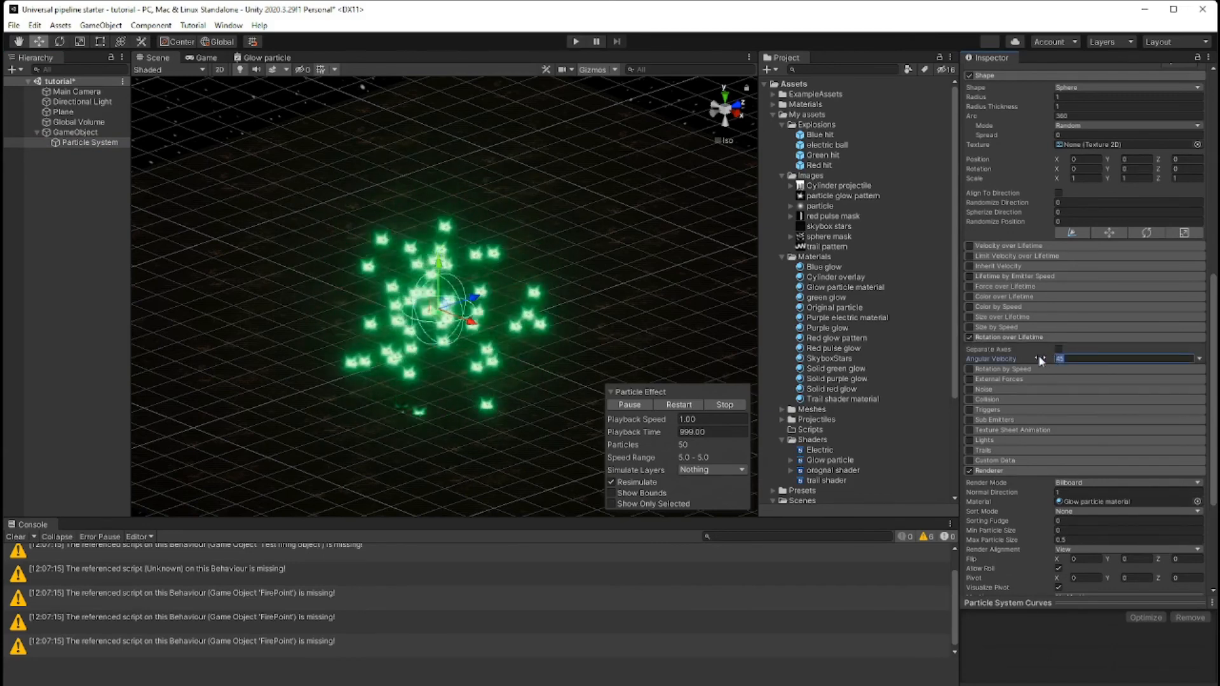
text(500)
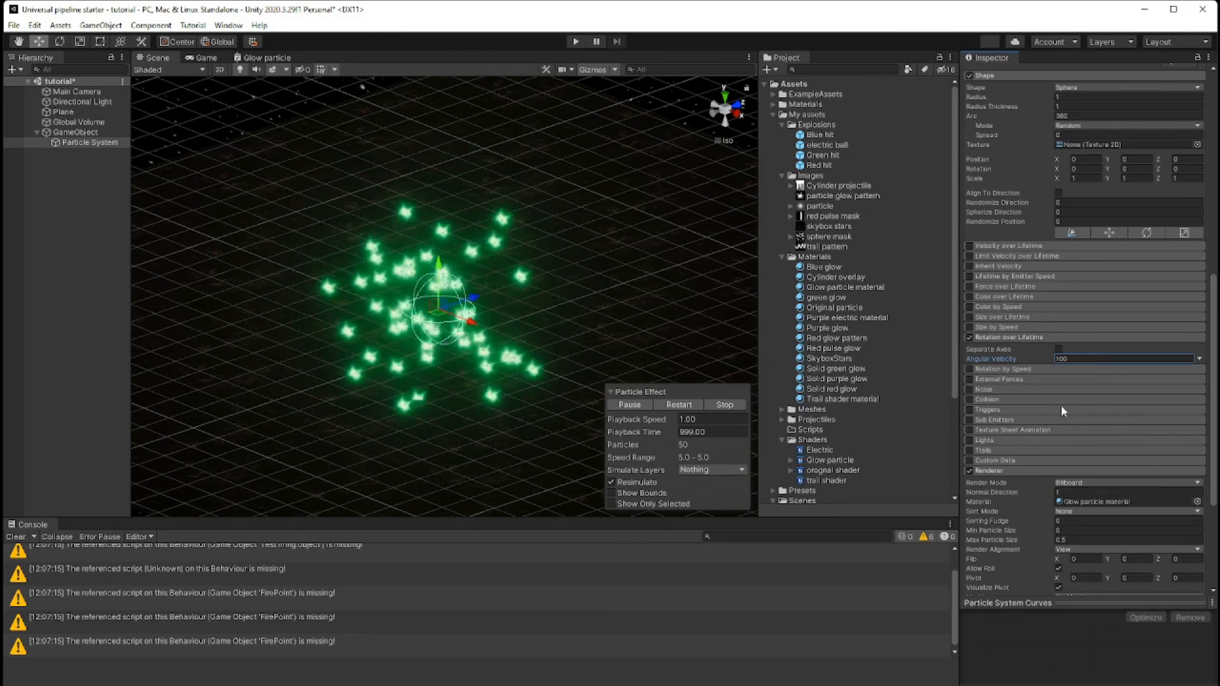
Step: Enable Size over Lifetime on the Particle System and raise the start point of its size curve to 1.0
click(1061, 314)
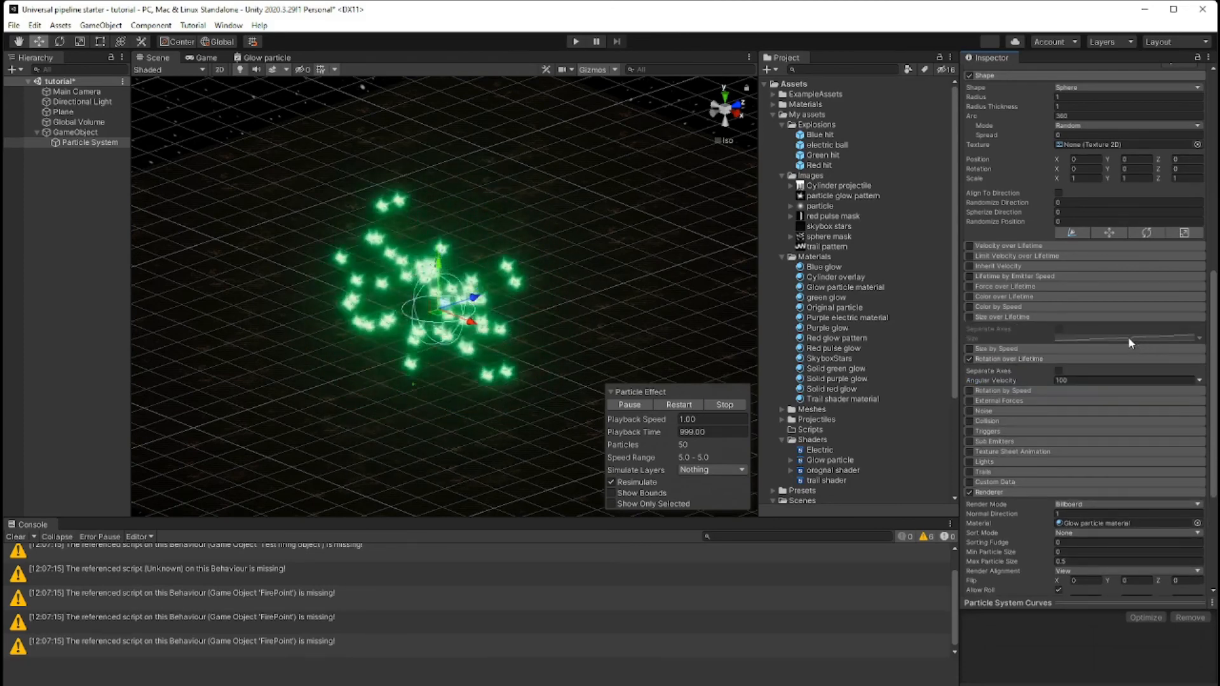
click(968, 317)
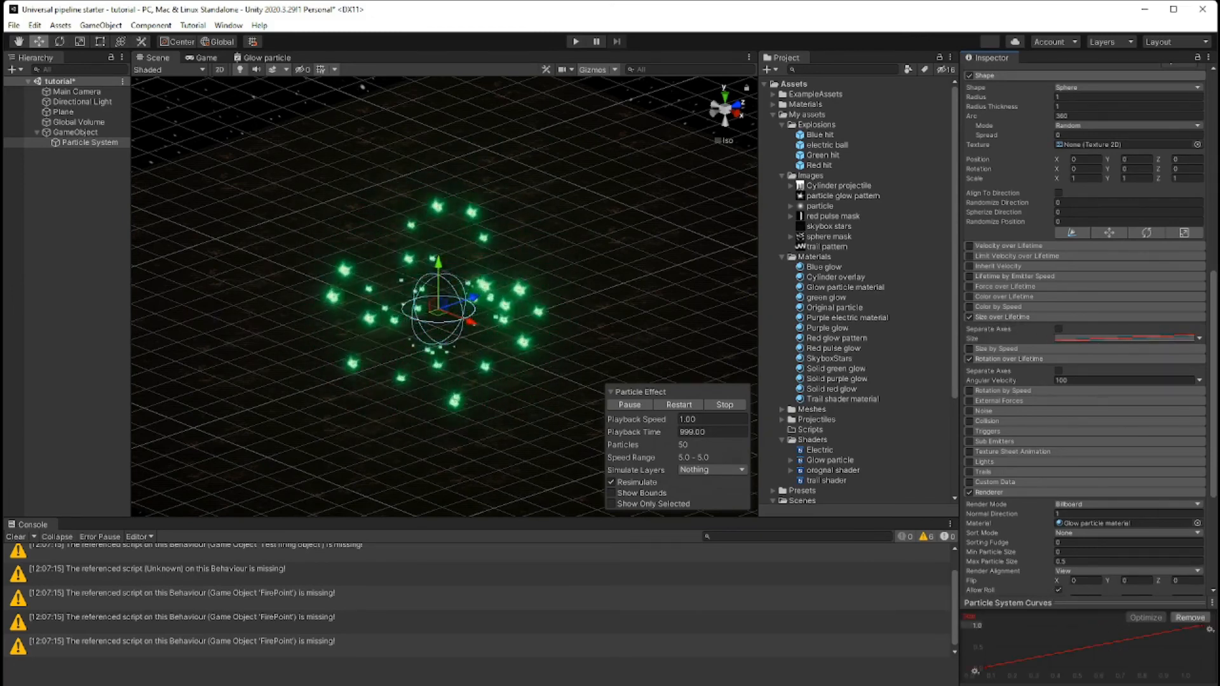
mouse_move(1051, 670)
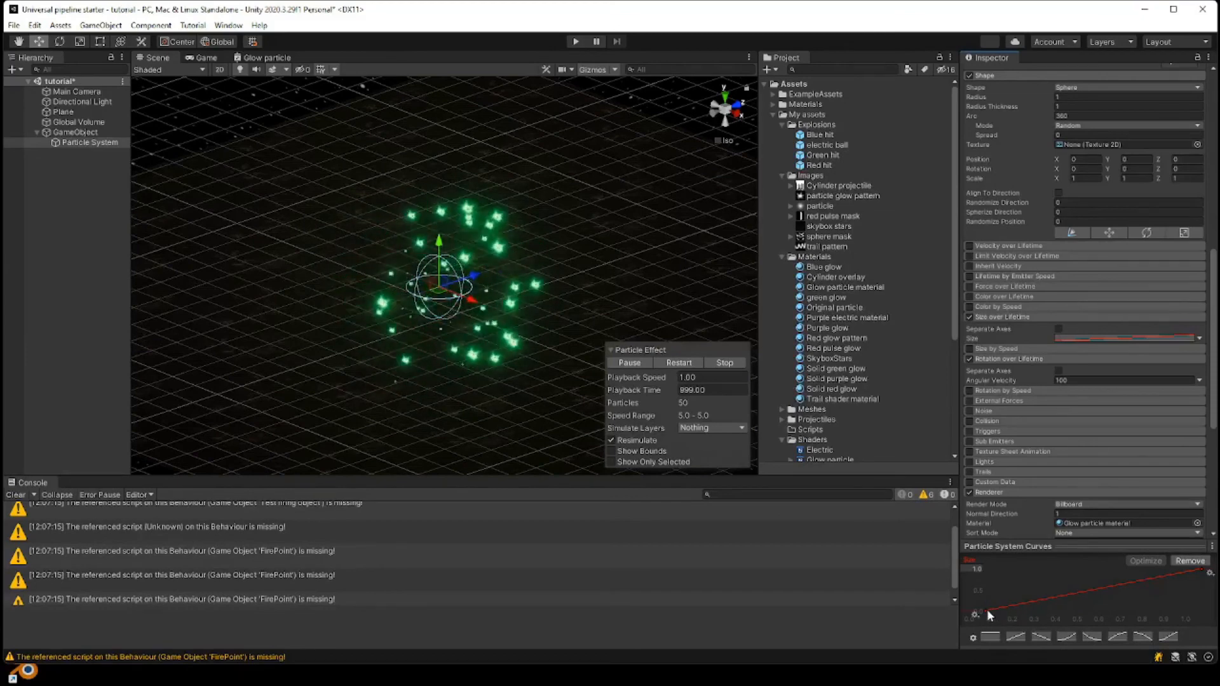
drag(985, 563, 985, 566)
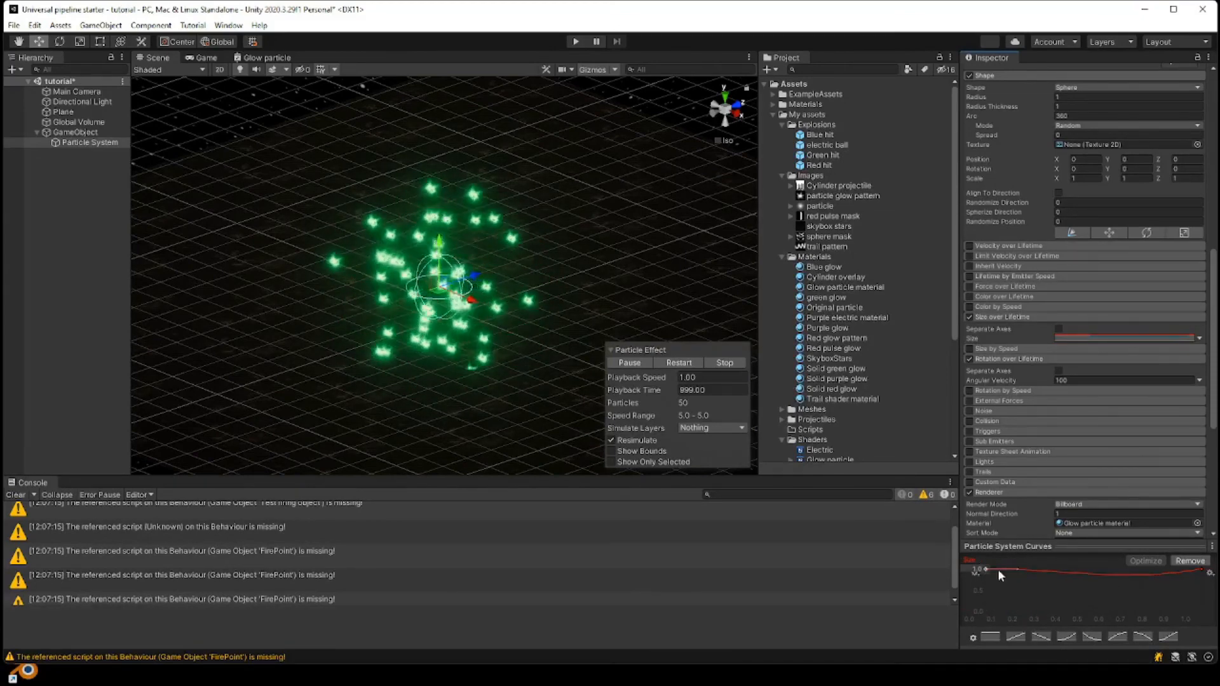
Step: Add three keys to the size curve and shape its first half into two dips to about 0 with a peak near 1.0 between them
double_click(1031, 570)
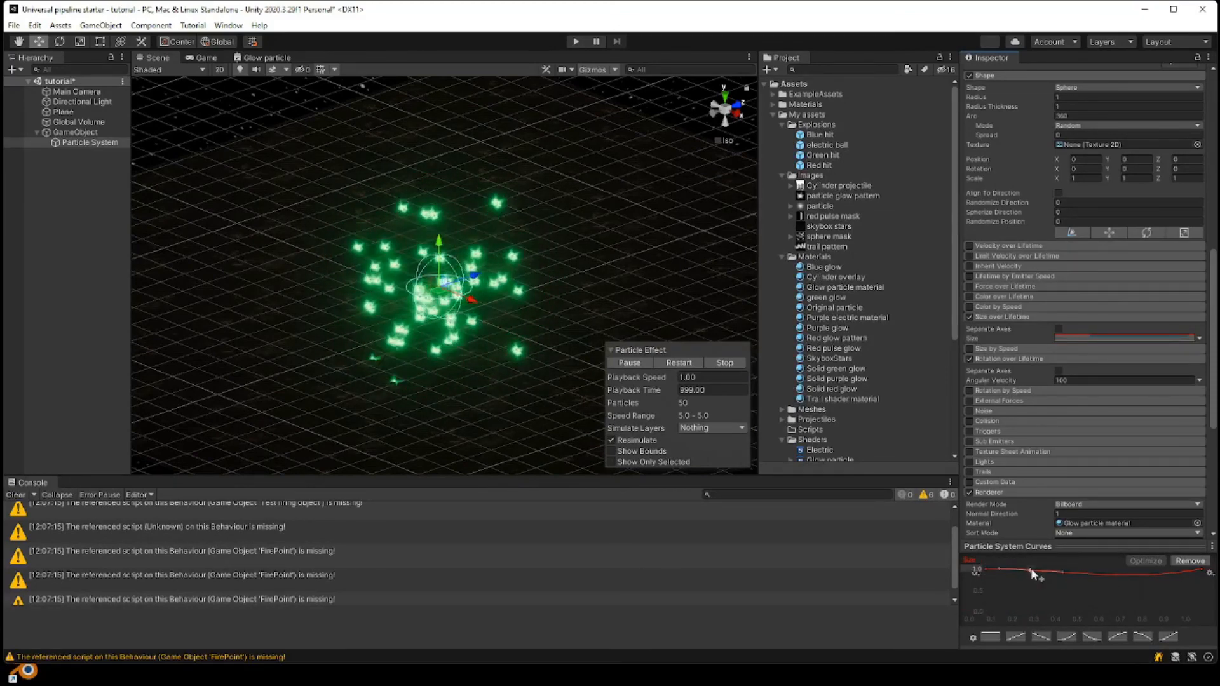
double_click(1073, 572)
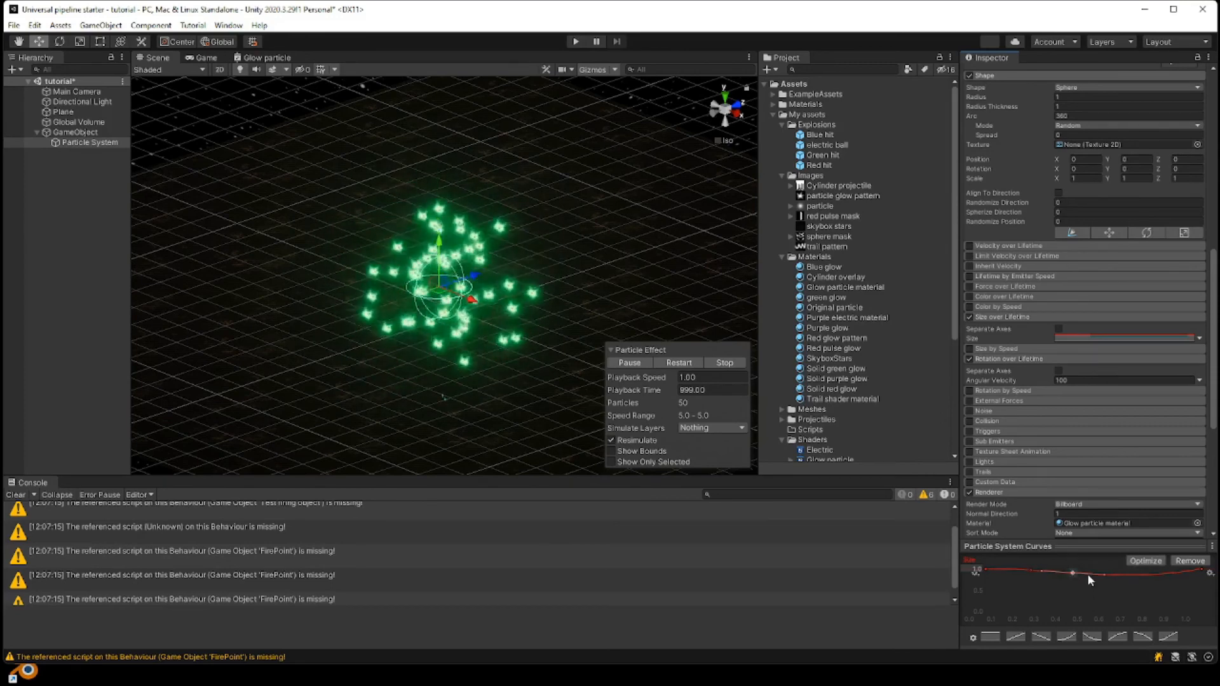
double_click(1124, 574)
drag(1031, 570, 1011, 612)
drag(1074, 572, 1043, 577)
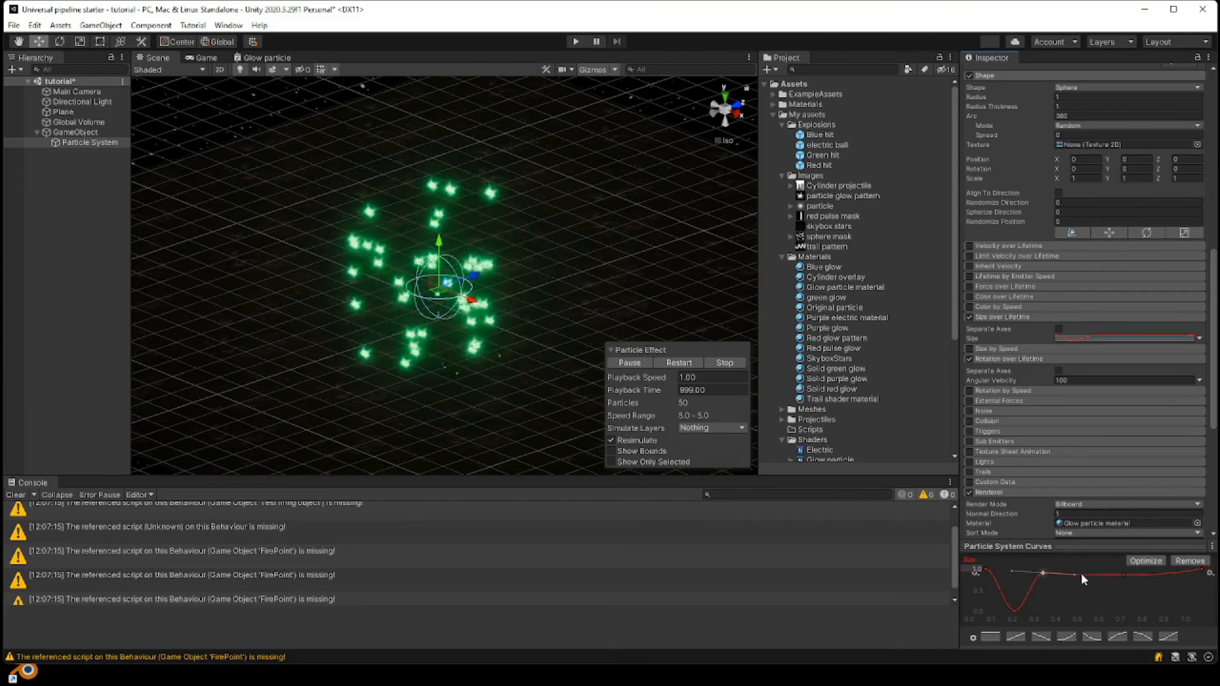
drag(1121, 574, 1071, 613)
Step: Add two more keys to the size curve's second half, forming a third peak and a third dip to about 0
double_click(1141, 590)
drag(1140, 590, 1114, 575)
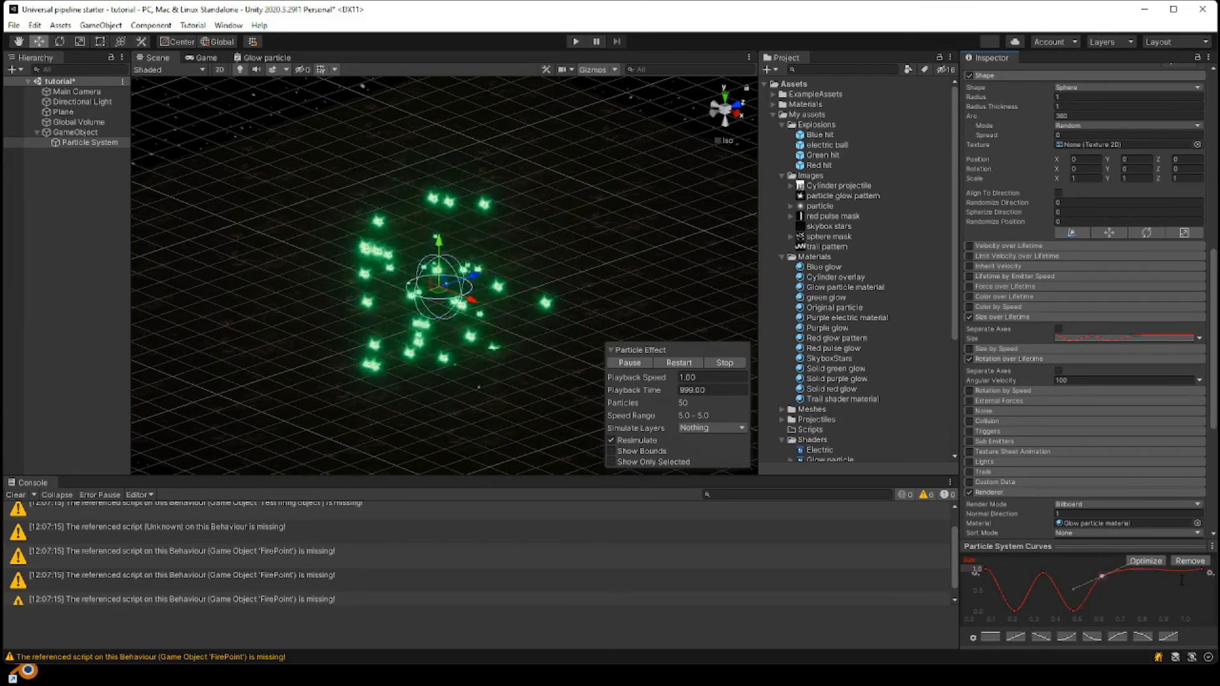
double_click(1159, 570)
drag(1159, 570, 1135, 617)
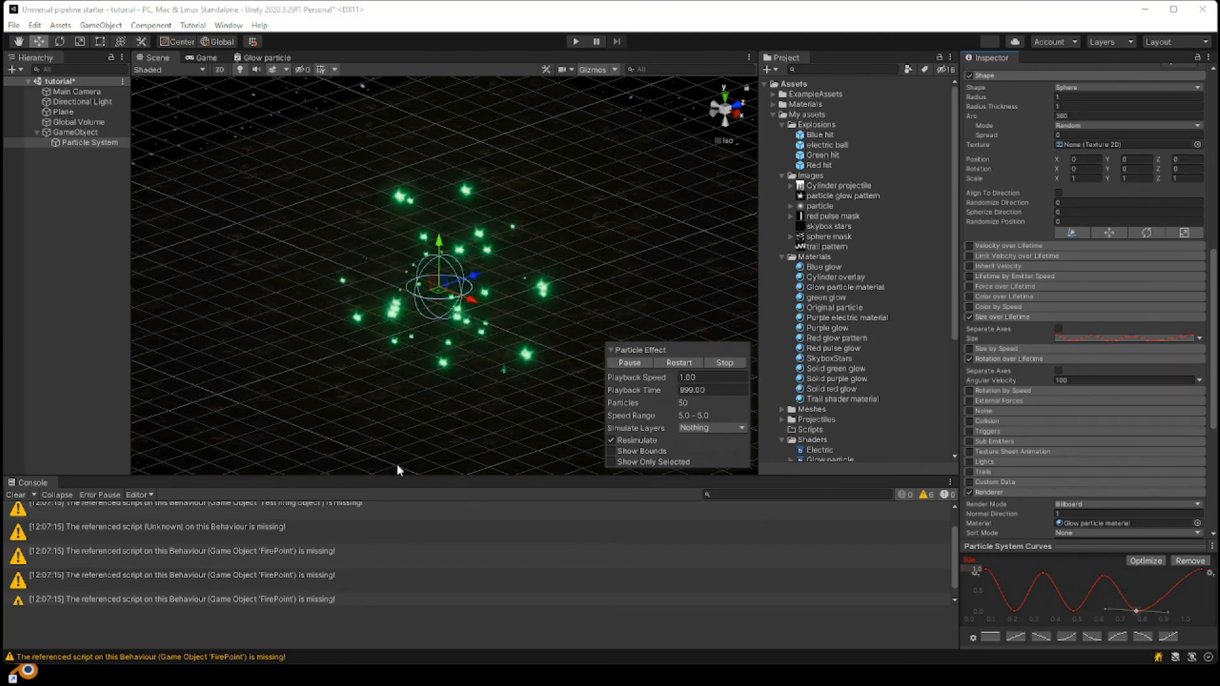
Step: Set the Particle System's emission Rate over Time to 300
click(91, 142)
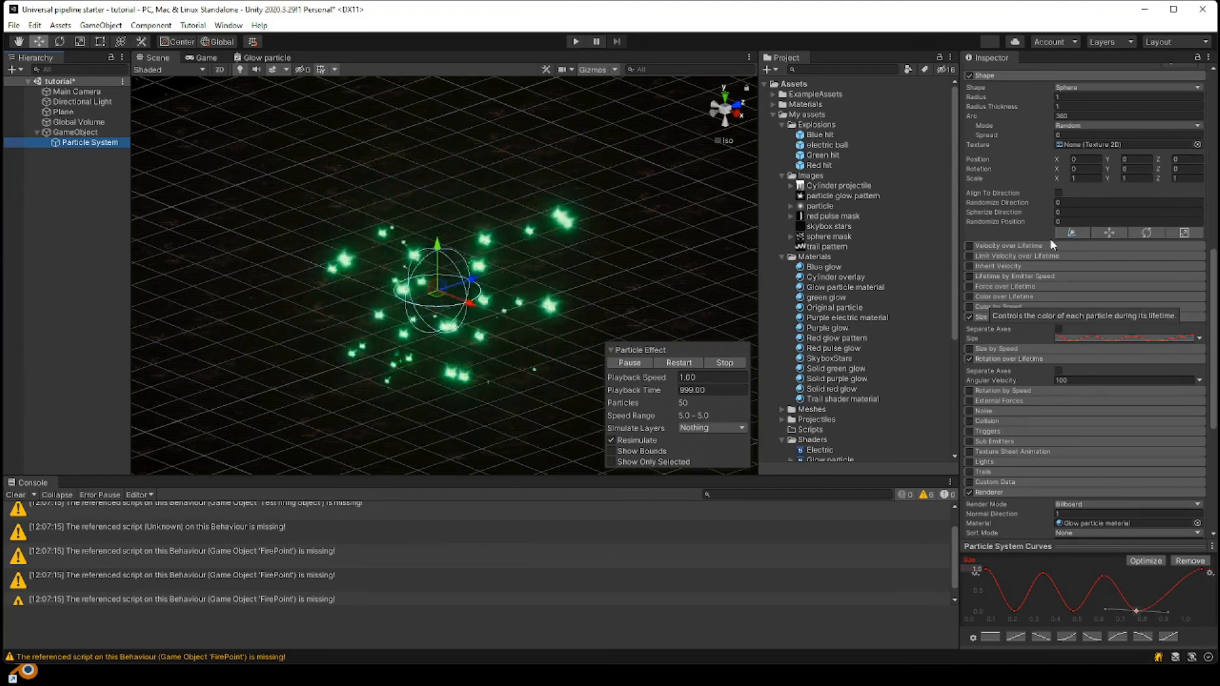
scroll(1135, 235, up, 10)
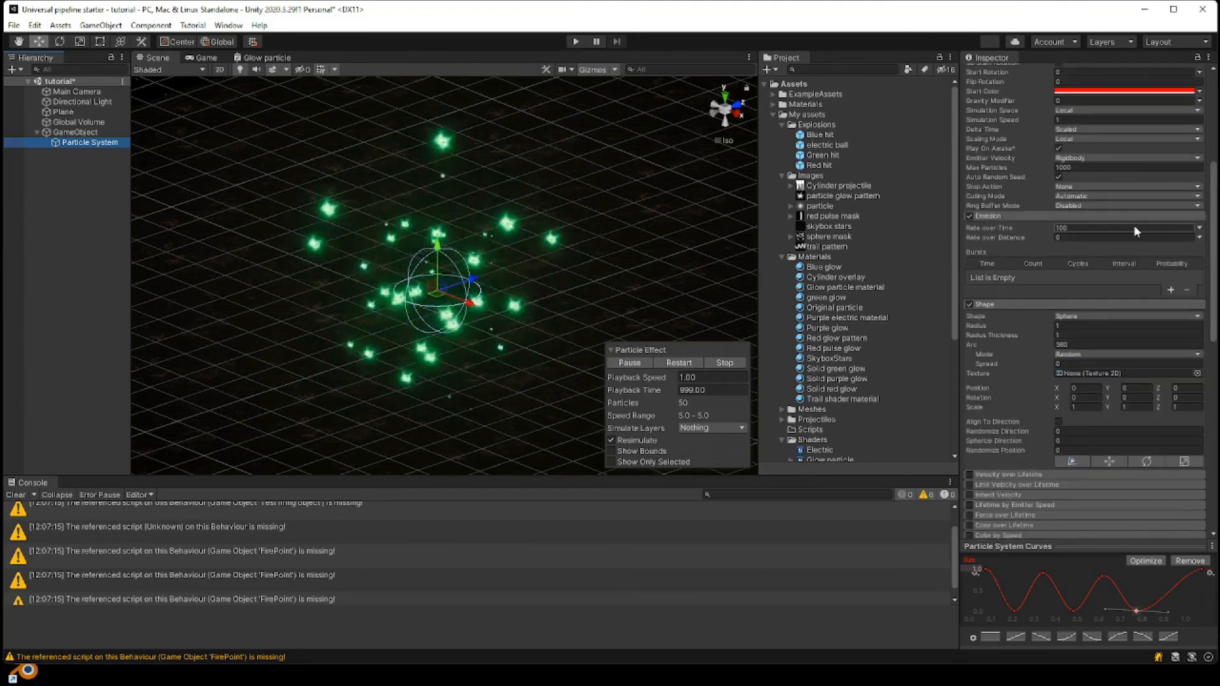
scroll(1100, 353, down, 6)
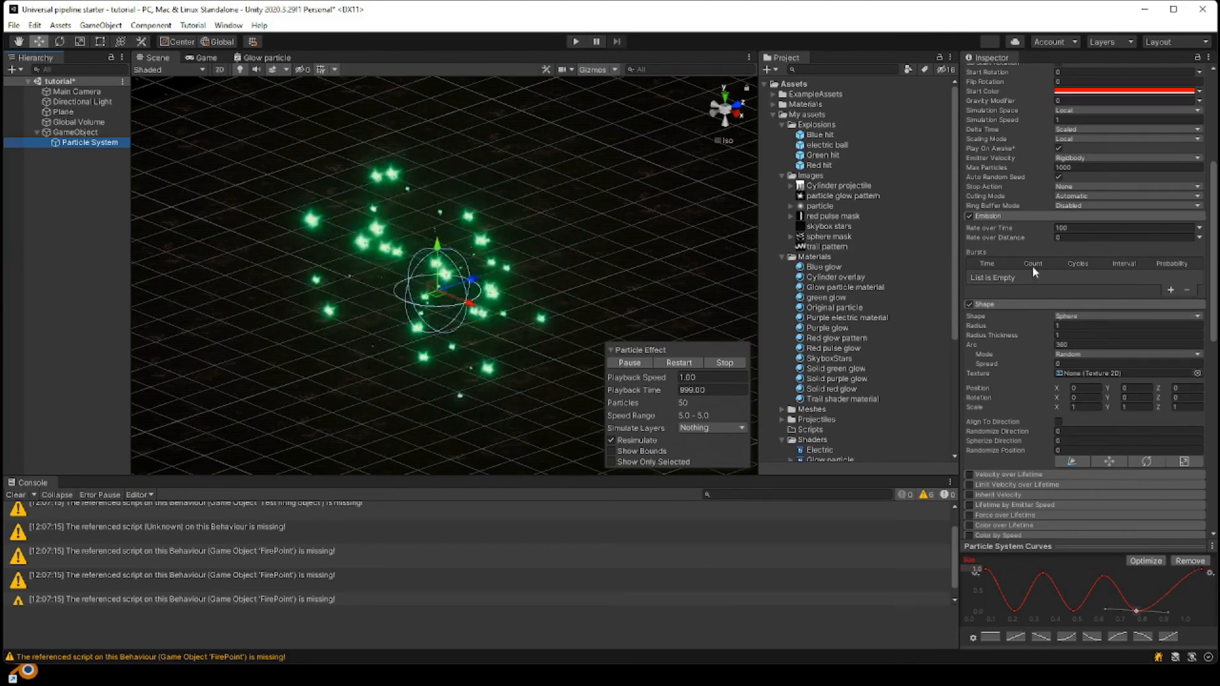
click(1088, 229)
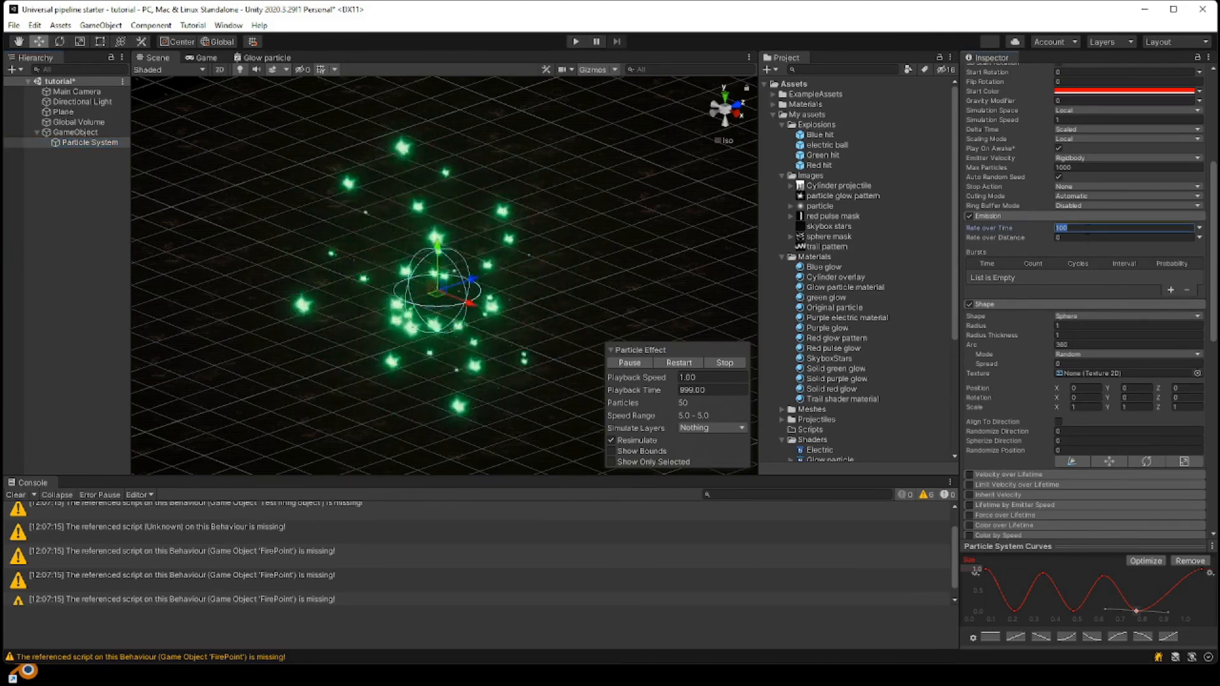
text(300)
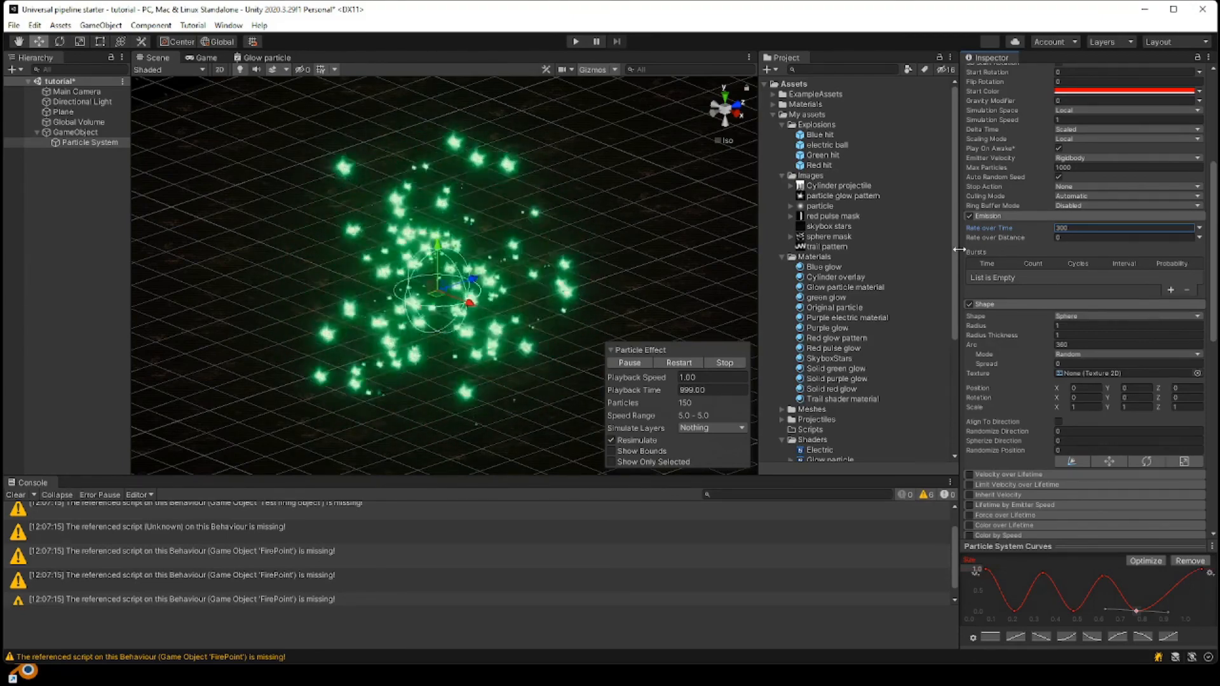
Step: Switch the Global Volume's Bloom override off to compare the particles without glow, and turn it back on
click(74, 124)
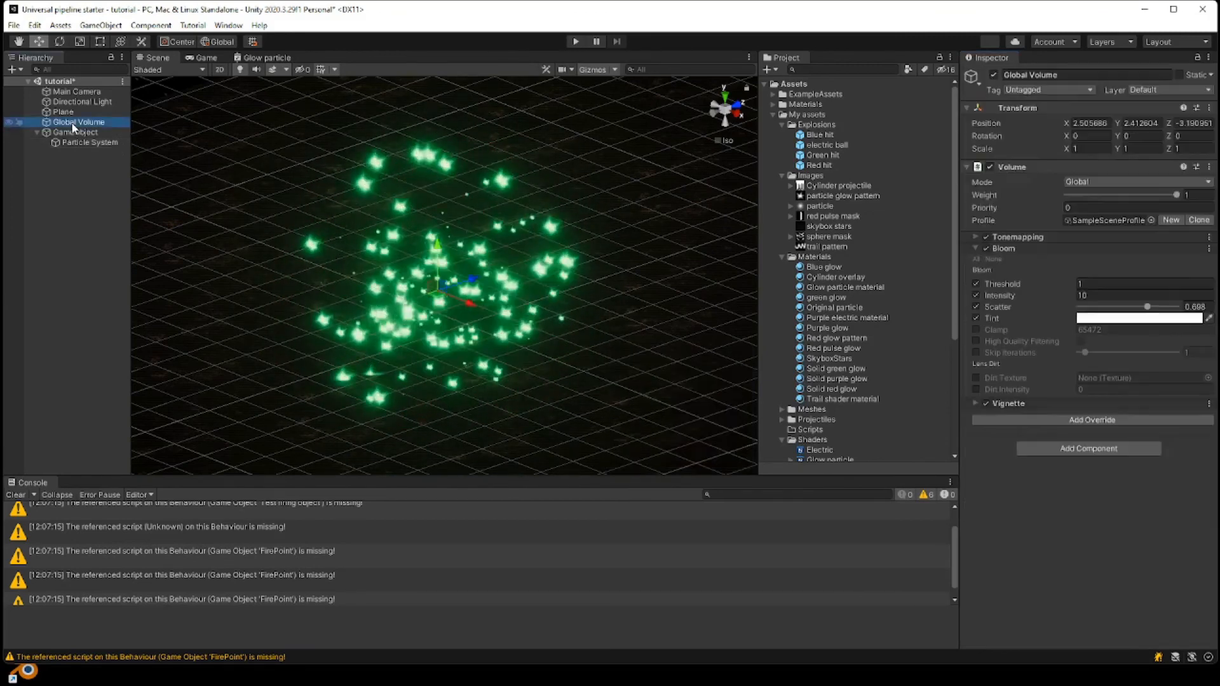
click(986, 249)
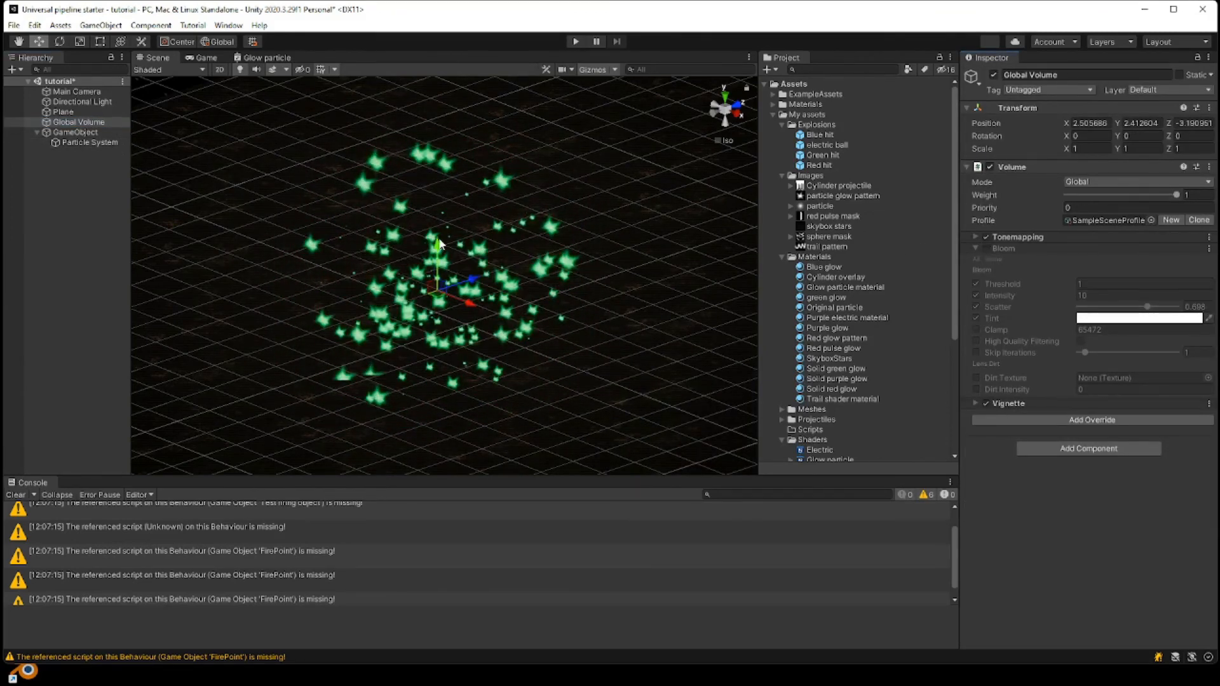
click(89, 143)
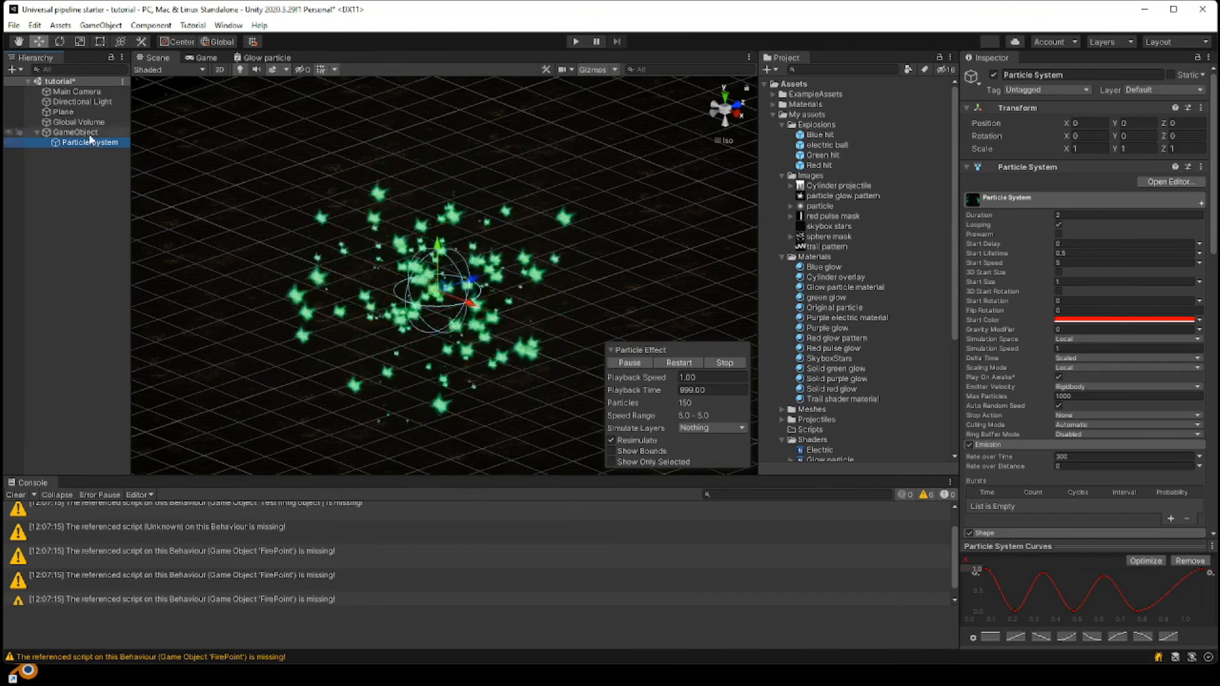
click(75, 120)
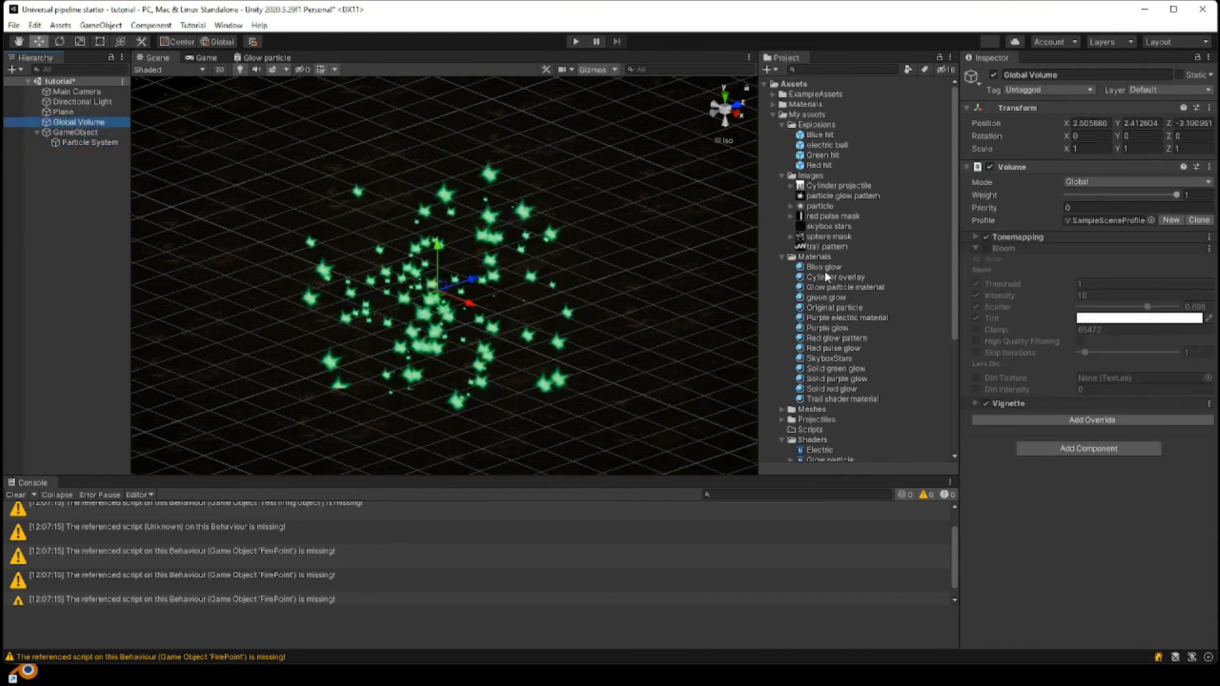
click(986, 249)
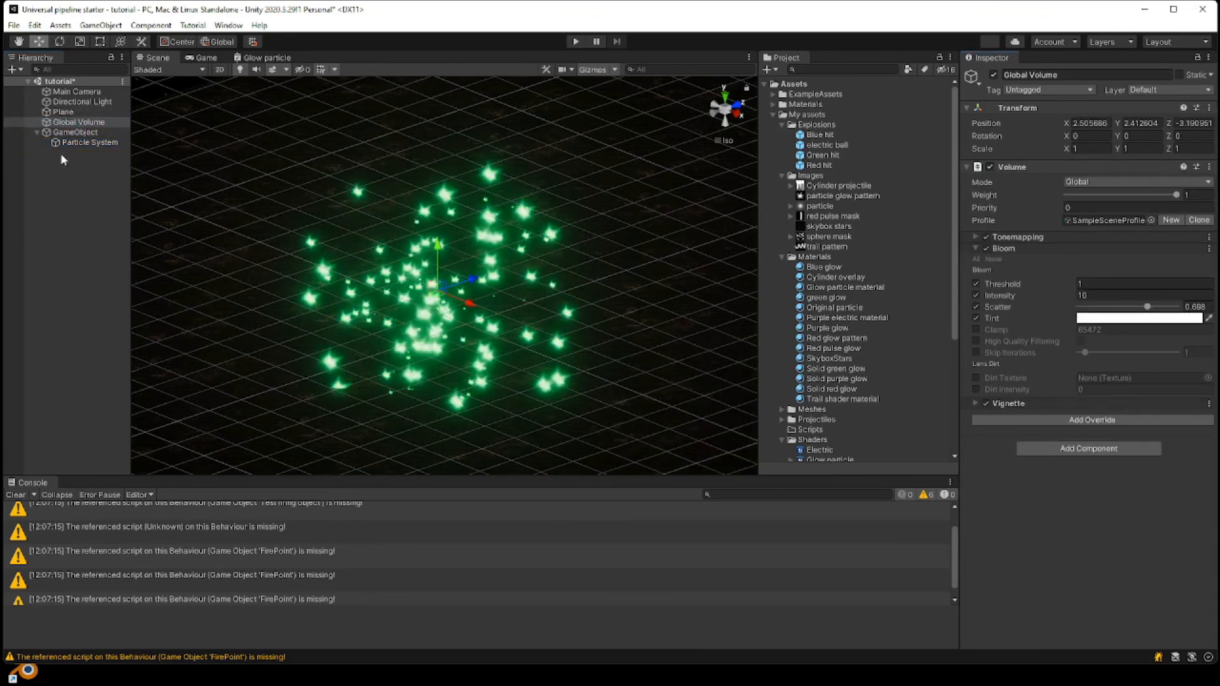
click(82, 142)
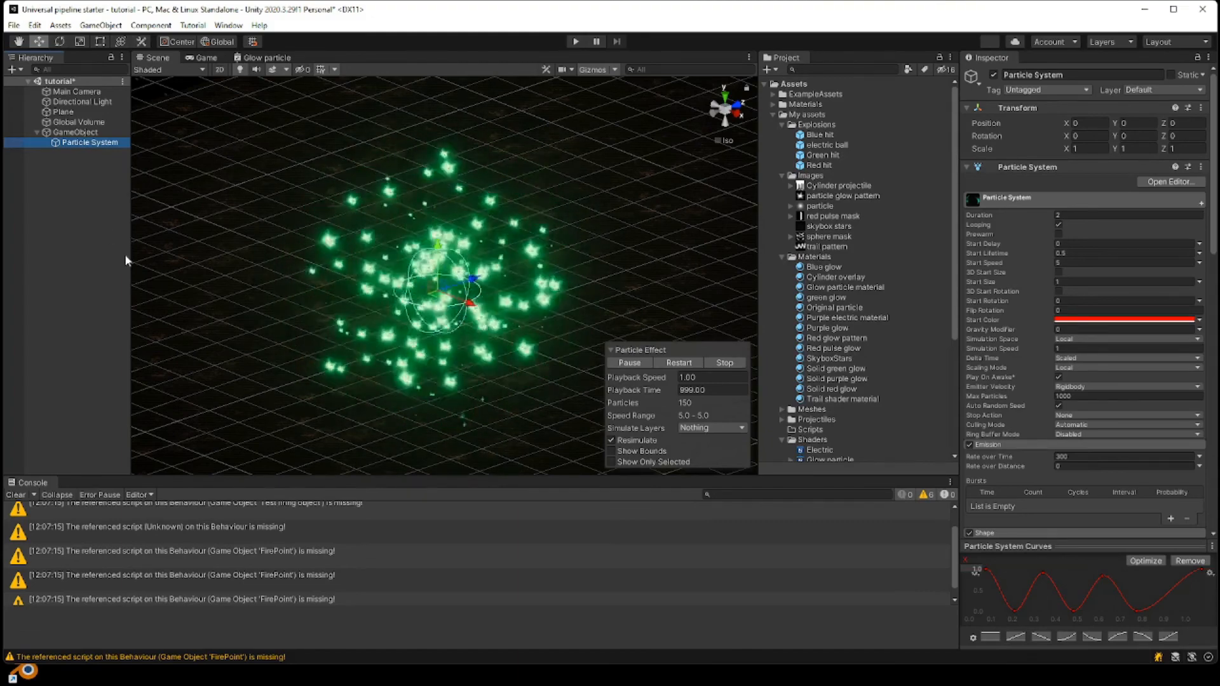